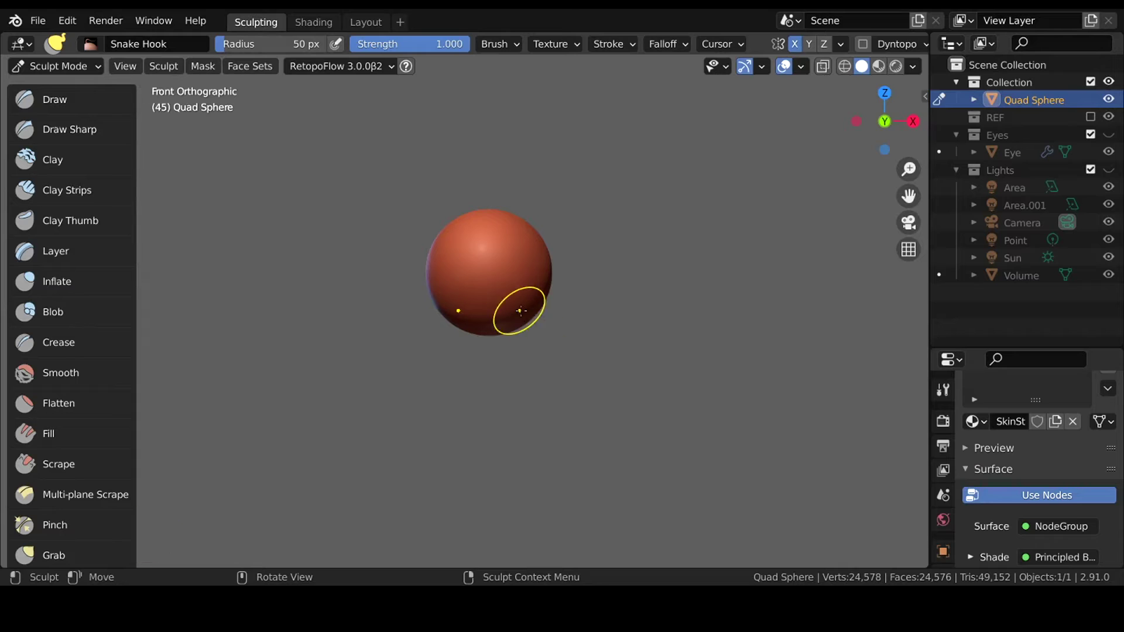
Pull the sphere into a tall, rounded egg-shaped head with Snake Hook and Grab.
drag(502, 325, 543, 271)
mouse_move(542, 272)
middle_down()
mouse_move(520, 321)
mouse_move(523, 299)
middle_up()
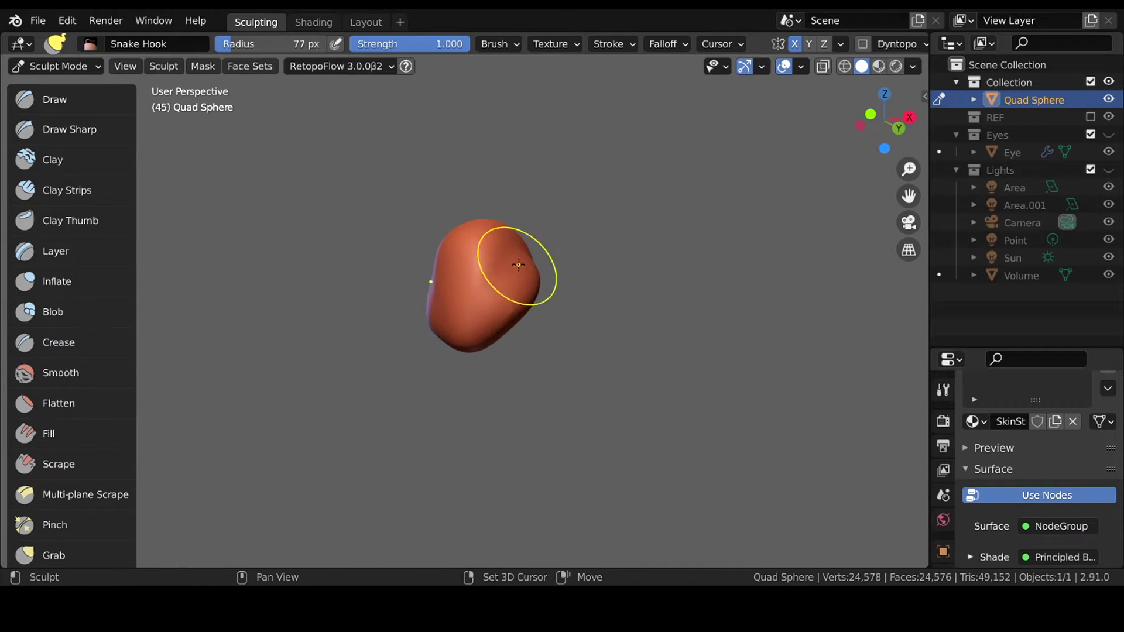
mouse_move(595, 325)
middle_down()
mouse_move(465, 238)
mouse_move(464, 314)
middle_up()
key(g)
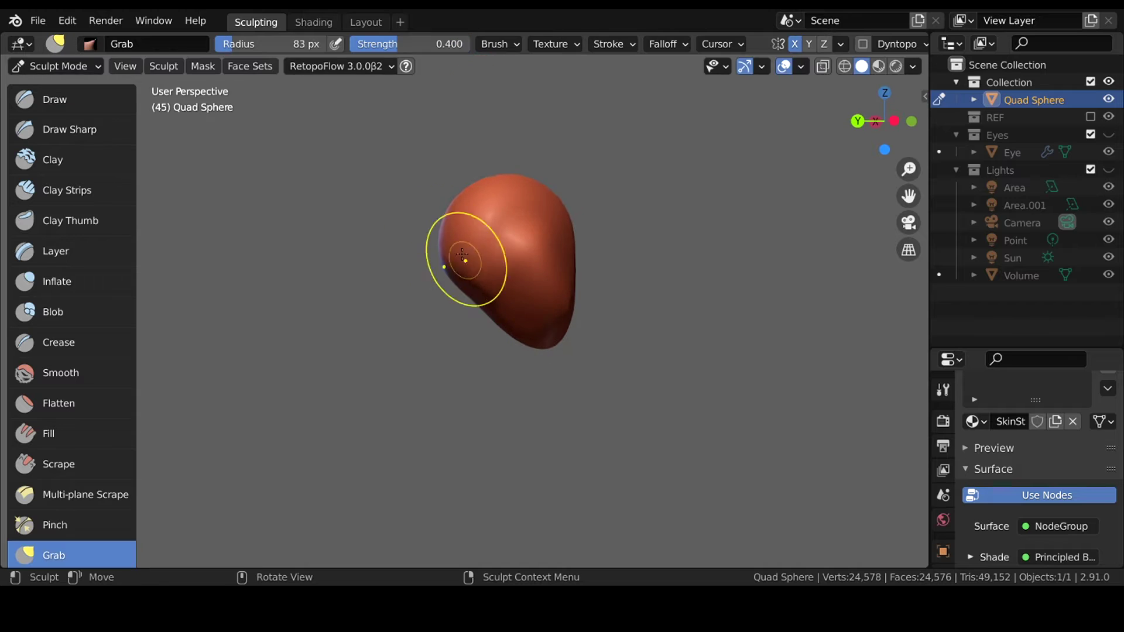
alt+middle_drag(479, 224, 445, 275)
mouse_move(372, 337)
middle_down()
mouse_move(504, 357)
mouse_move(468, 328)
mouse_move(481, 379)
middle_up()
Switch to a smaller Draw brush and save the file as 09_PointlessTool.blend.
key(x)
key(f)
click(486, 351)
middle_drag(631, 384, 586, 351)
key(ctrl+s)
scroll(585, 351, up, 4)
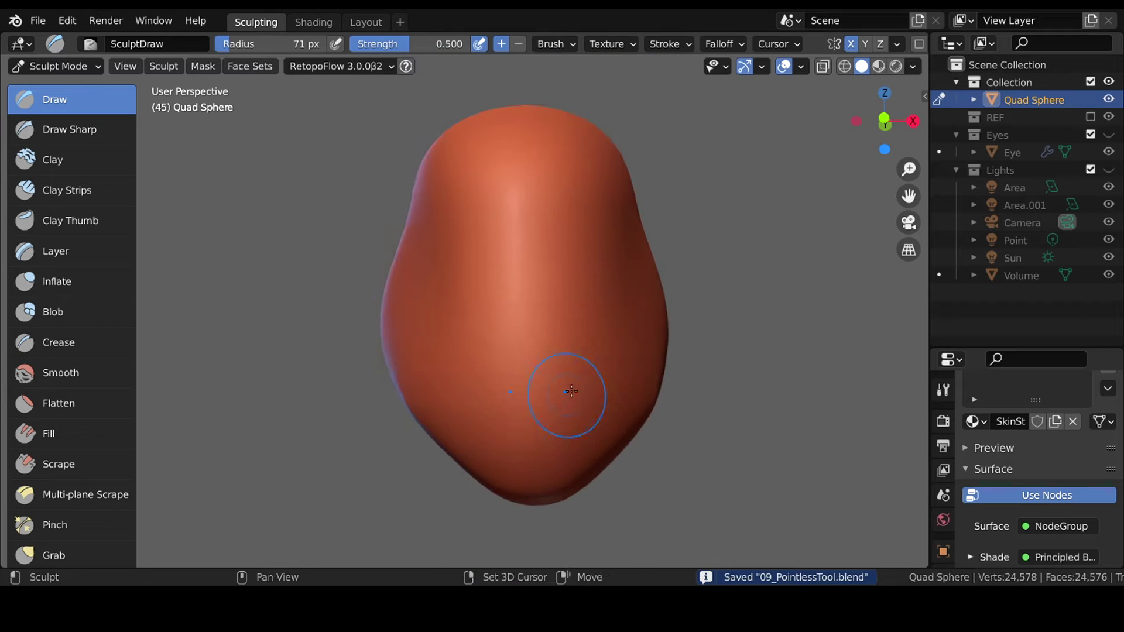
Build thick lips around the mouth opening with Blob and Clay Strips.
drag(536, 405, 560, 388)
middle_drag(465, 384, 456, 341)
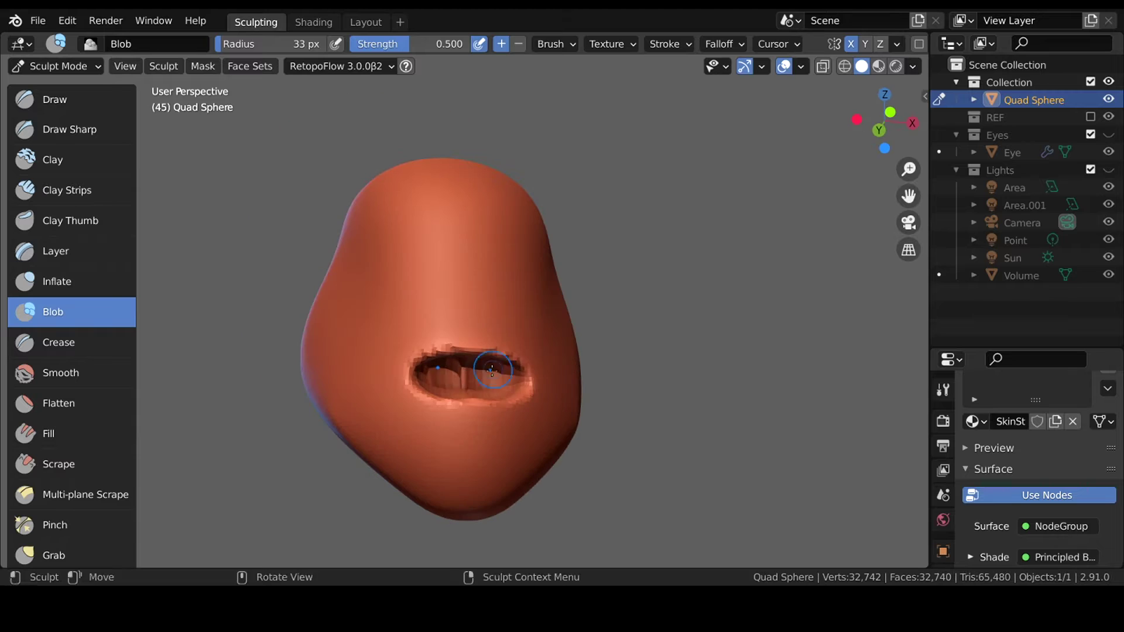
key(c)
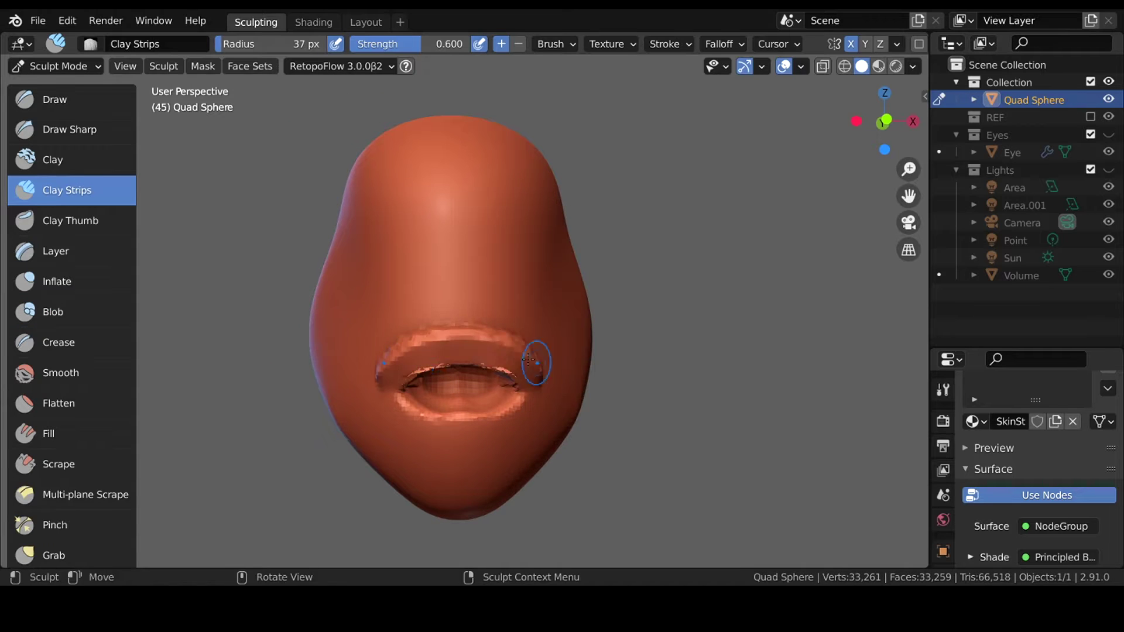
drag(527, 359, 536, 375)
mouse_move(536, 375)
middle_down()
mouse_move(484, 442)
mouse_move(502, 369)
middle_up()
Start two shallow eye sockets above the mouth with Draw and Grab.
key(x)
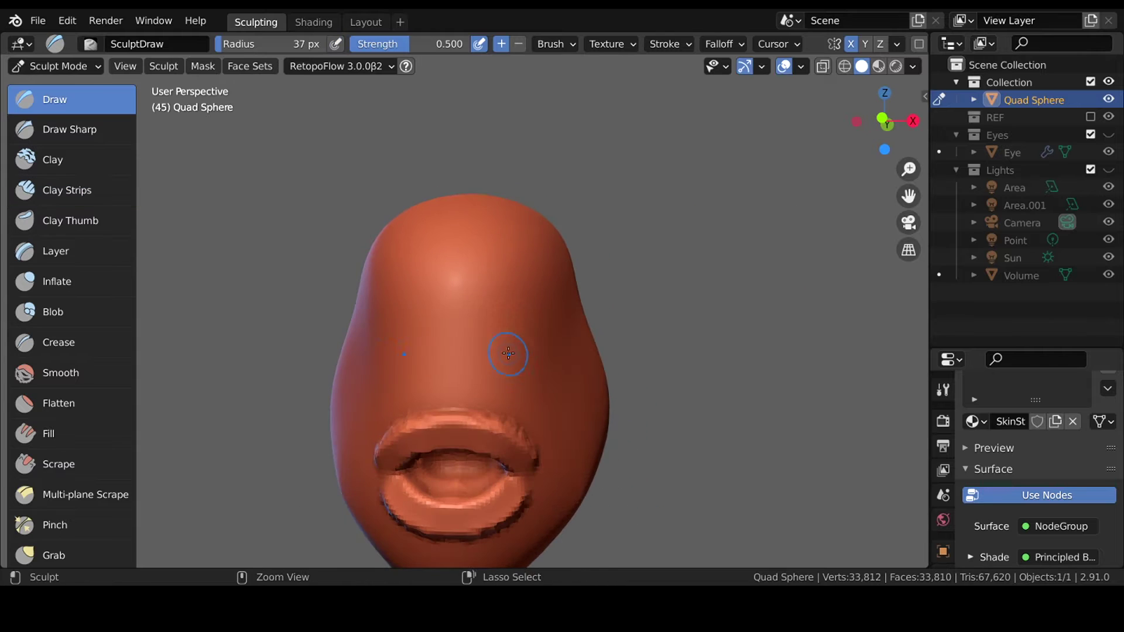
key(g)
key(shift+t)
middle_drag(534, 358, 471, 395)
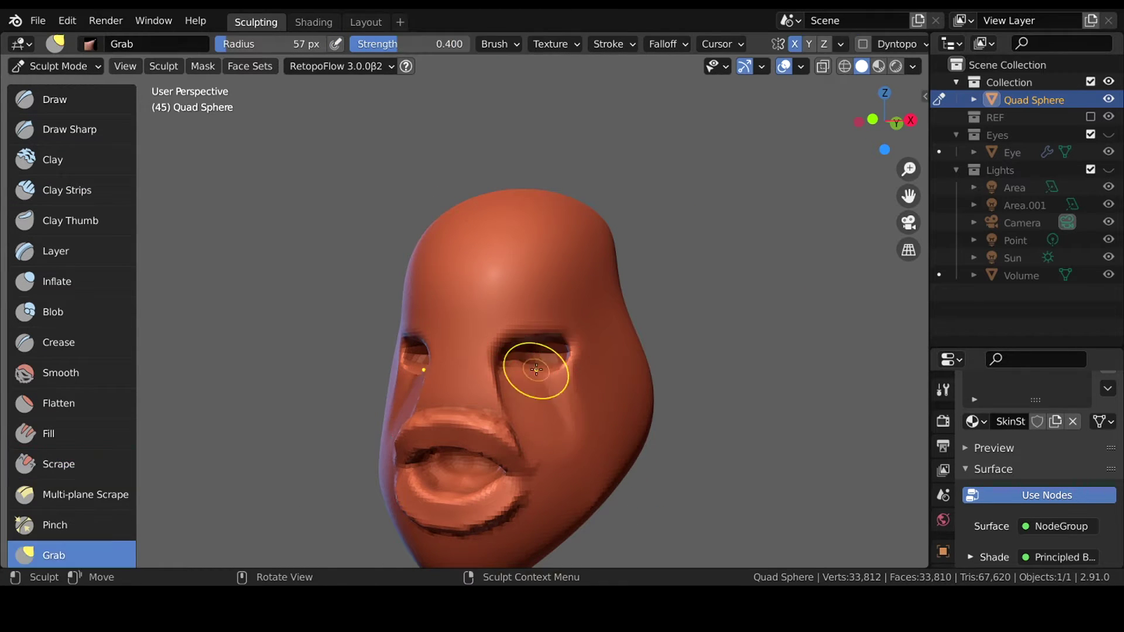
Pull the nose out from the face with Grab and Clay Strips, saving along the way.
middle_drag(536, 338, 575, 372)
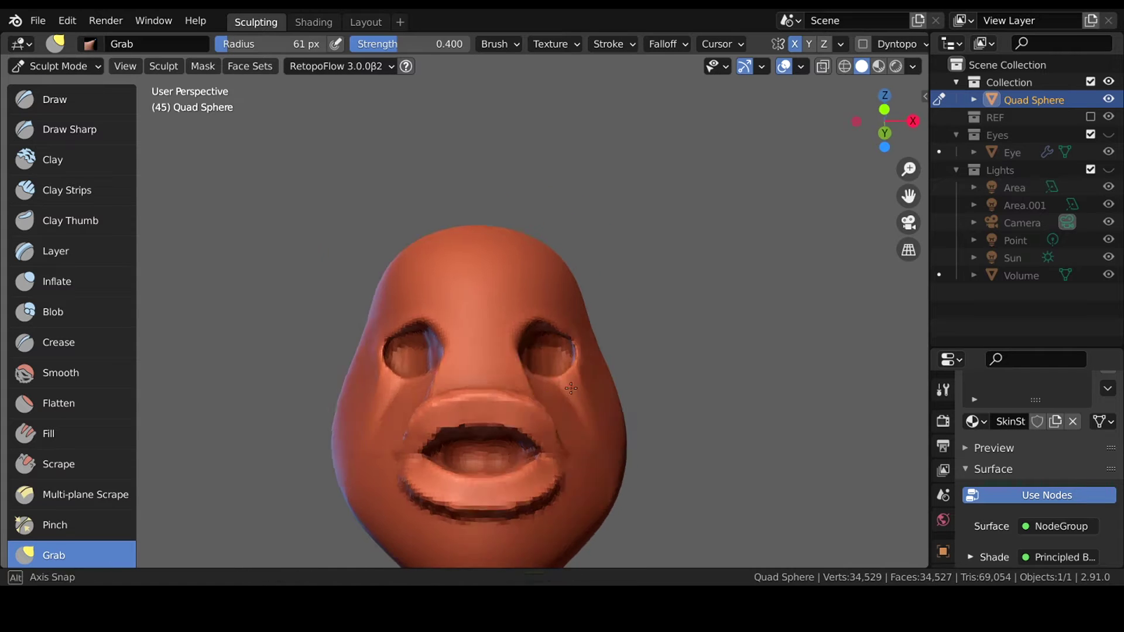
key(ctrl+s)
mouse_move(468, 435)
middle_down()
mouse_move(477, 403)
mouse_move(515, 414)
mouse_move(482, 422)
middle_up()
key(g)
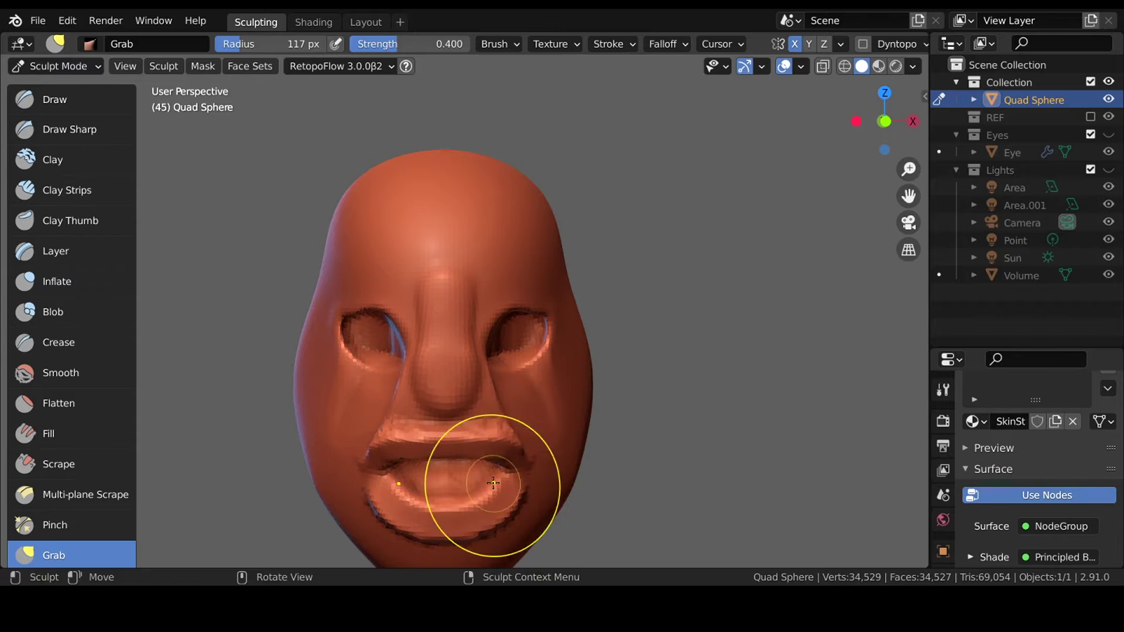
mouse_move(511, 509)
middle_down()
mouse_move(492, 414)
mouse_move(533, 452)
mouse_move(476, 442)
mouse_move(523, 409)
mouse_move(498, 410)
middle_up()
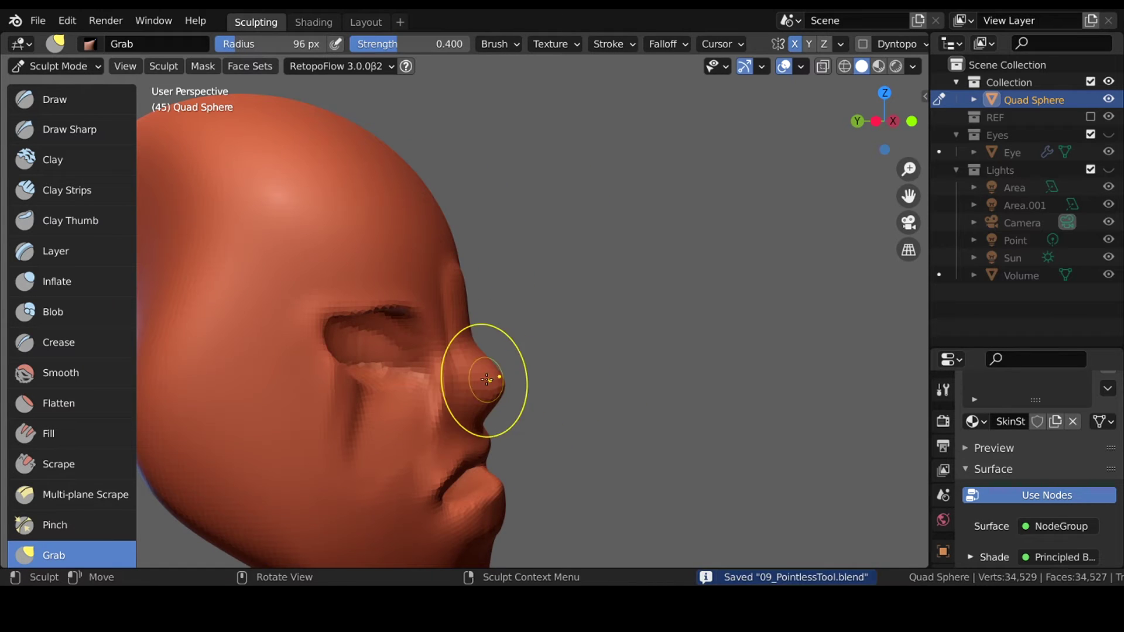
mouse_move(520, 375)
middle_down()
mouse_move(595, 371)
mouse_move(494, 382)
mouse_move(621, 431)
middle_up()
key(c)
key(ctrl+s)
Pull the sides of the face outward with Grab to widen the cheeks.
mouse_move(574, 396)
middle_down()
mouse_move(558, 364)
mouse_move(577, 371)
middle_up()
key(g)
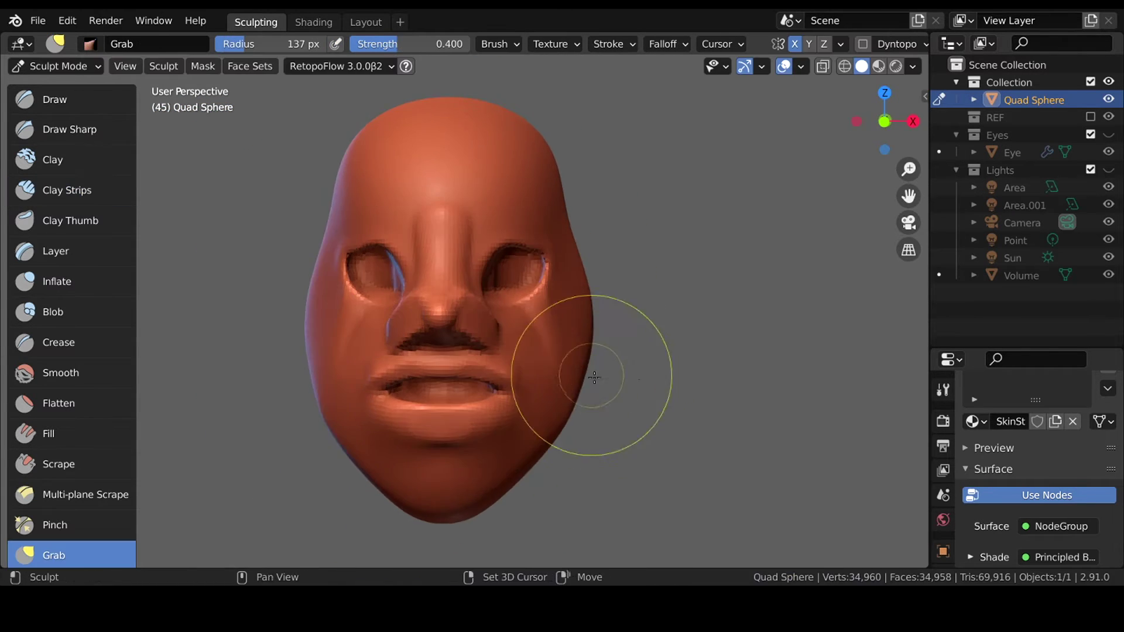
drag(577, 371, 584, 418)
mouse_move(600, 333)
middle_down()
mouse_move(648, 419)
mouse_move(477, 423)
mouse_move(396, 353)
middle_up()
key(ctrl+s)
key(bracketright)
key(bracketright)
key(bracketright)
Pinch in the nostrils with a smaller Pinch brush and re-save the file.
key(p)
key(f)
click(434, 328)
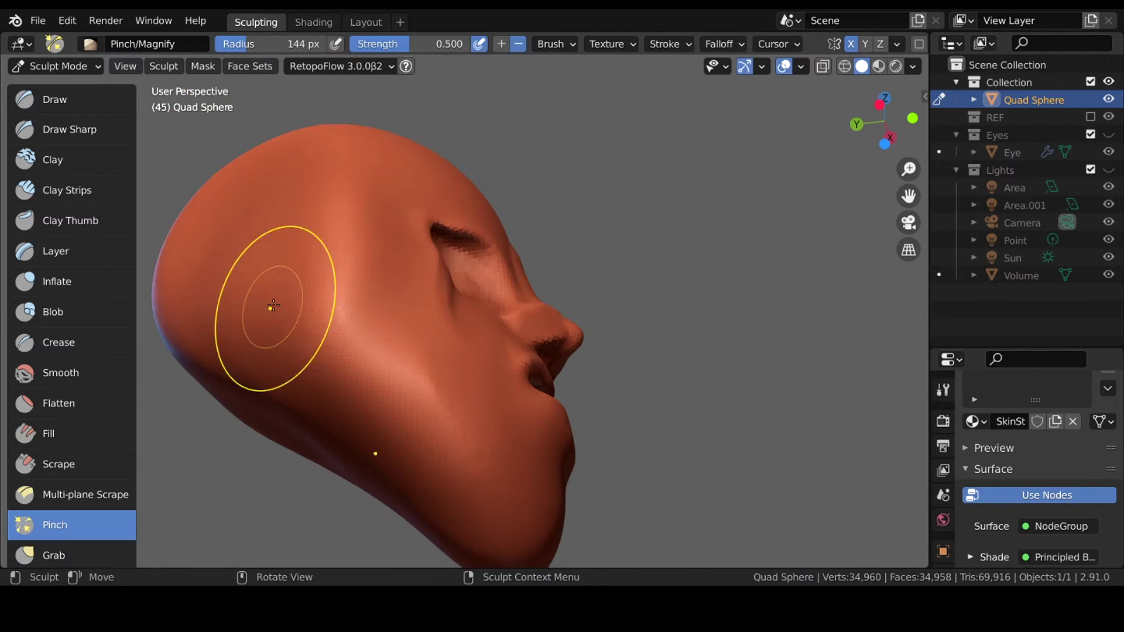
scroll(580, 489, up, 4)
scroll(580, 488, down, 5)
mouse_move(542, 427)
middle_down()
mouse_move(512, 447)
mouse_move(602, 406)
mouse_move(536, 365)
middle_up()
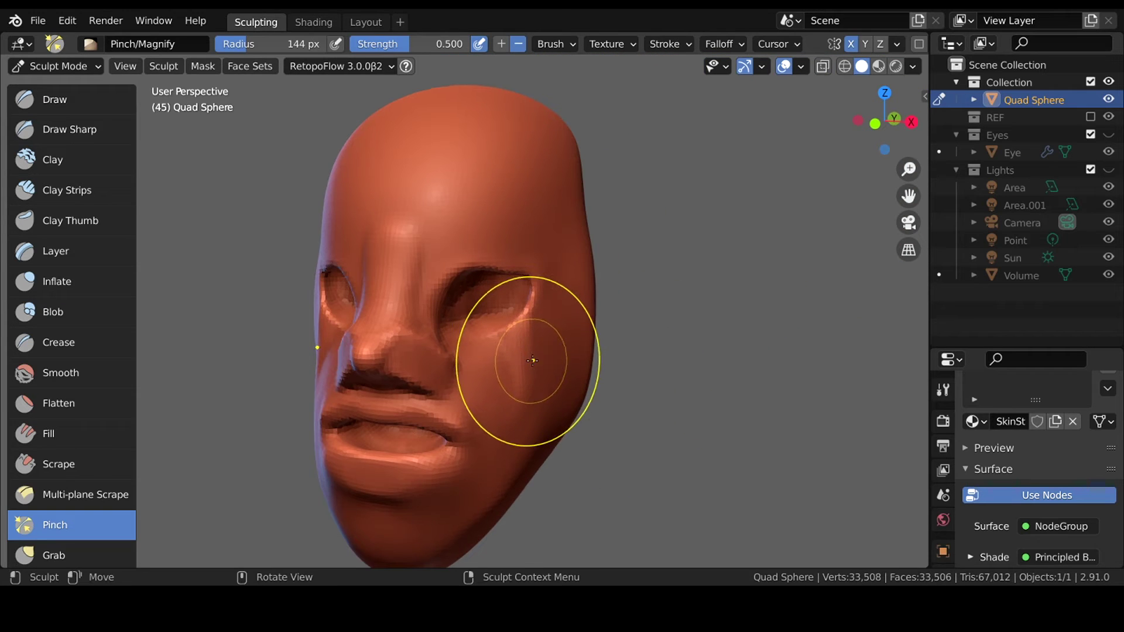
key(ctrl+s)
mouse_move(500, 318)
middle_down()
mouse_move(556, 356)
mouse_move(425, 286)
mouse_move(461, 354)
middle_up()
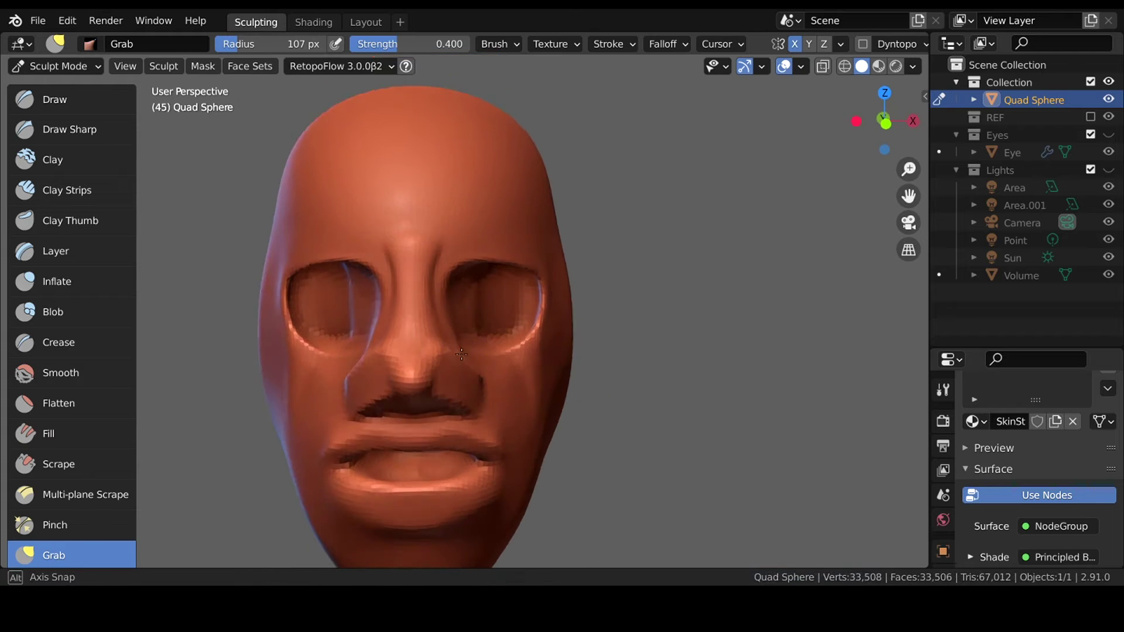
Refine the nose from side and front views with Clay Strips and Grab.
key(c)
middle_drag(478, 390, 428, 393)
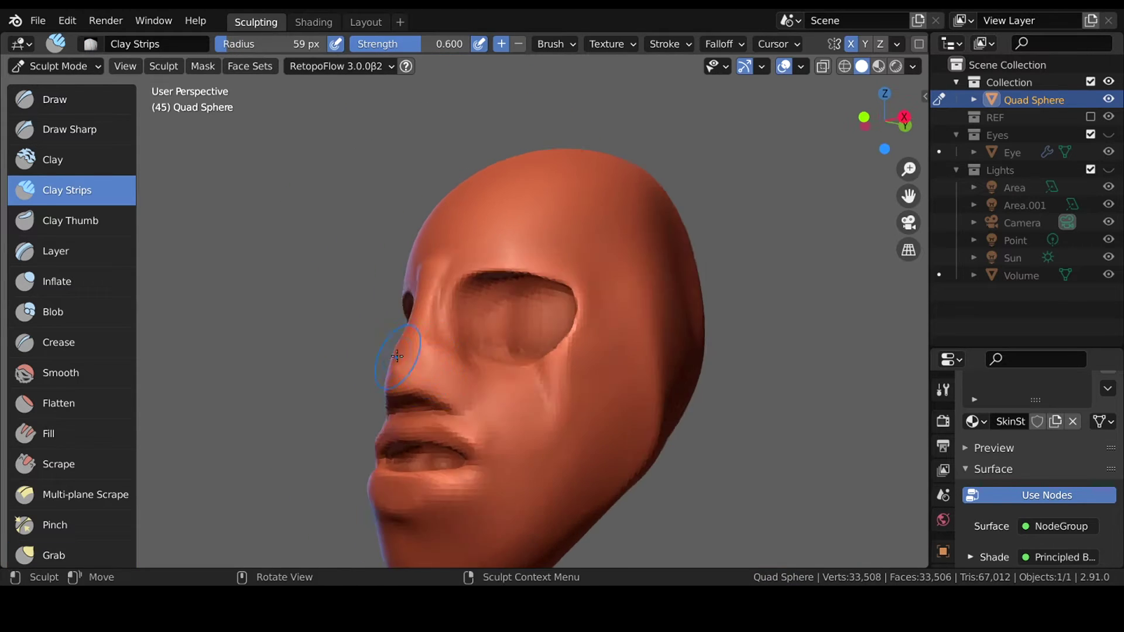
key(g)
middle_drag(400, 345, 452, 391)
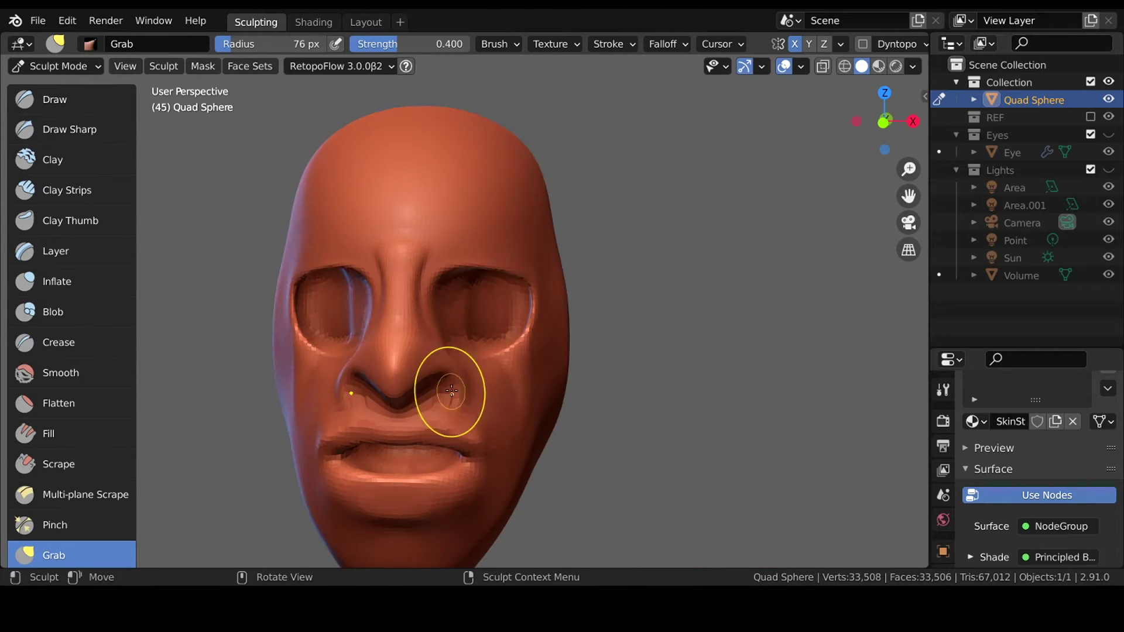
middle_drag(410, 351, 439, 374)
key(g)
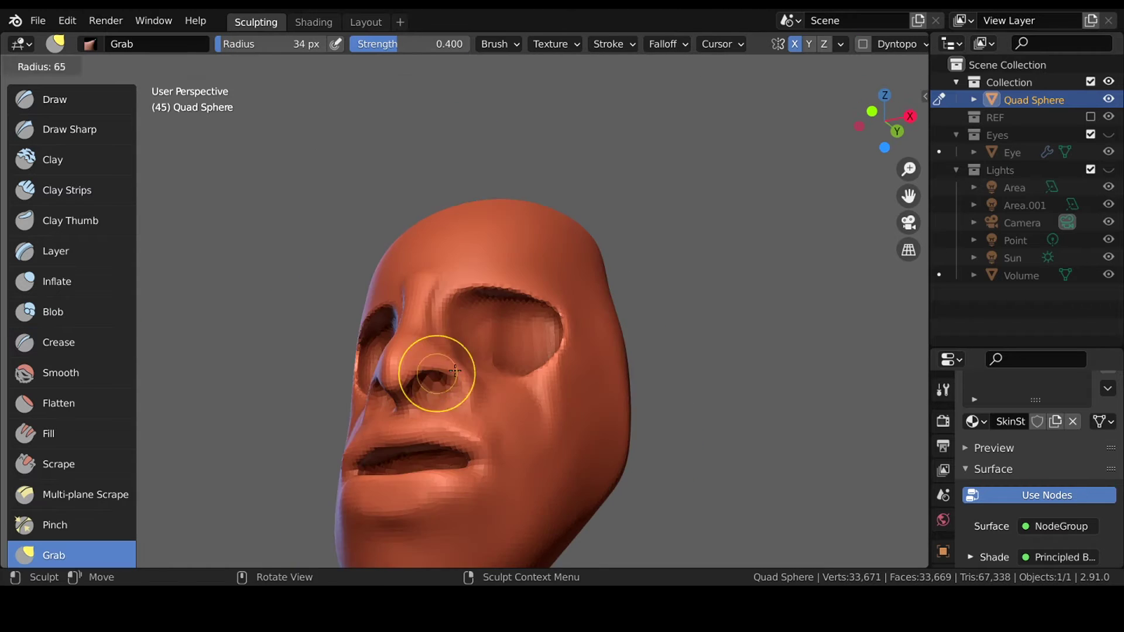
mouse_move(464, 381)
middle_down()
mouse_move(491, 378)
mouse_move(474, 351)
mouse_move(517, 418)
mouse_move(490, 402)
middle_up()
Inflate the cheeks, crease the mouth corners, and reshape with a larger Grab brush.
key(i)
key(shift+c)
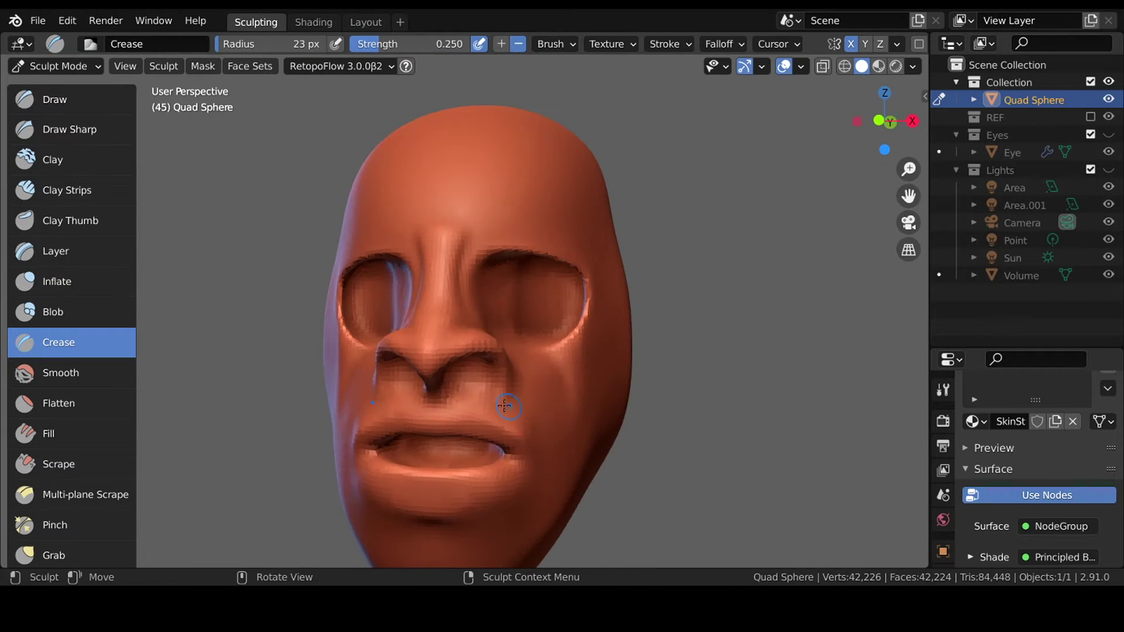
key(i)
mouse_move(423, 366)
middle_down()
mouse_move(514, 439)
mouse_move(459, 414)
mouse_move(487, 404)
mouse_move(432, 427)
mouse_move(539, 389)
mouse_move(449, 432)
mouse_move(495, 326)
middle_up()
key(g)
key(f)
click(436, 267)
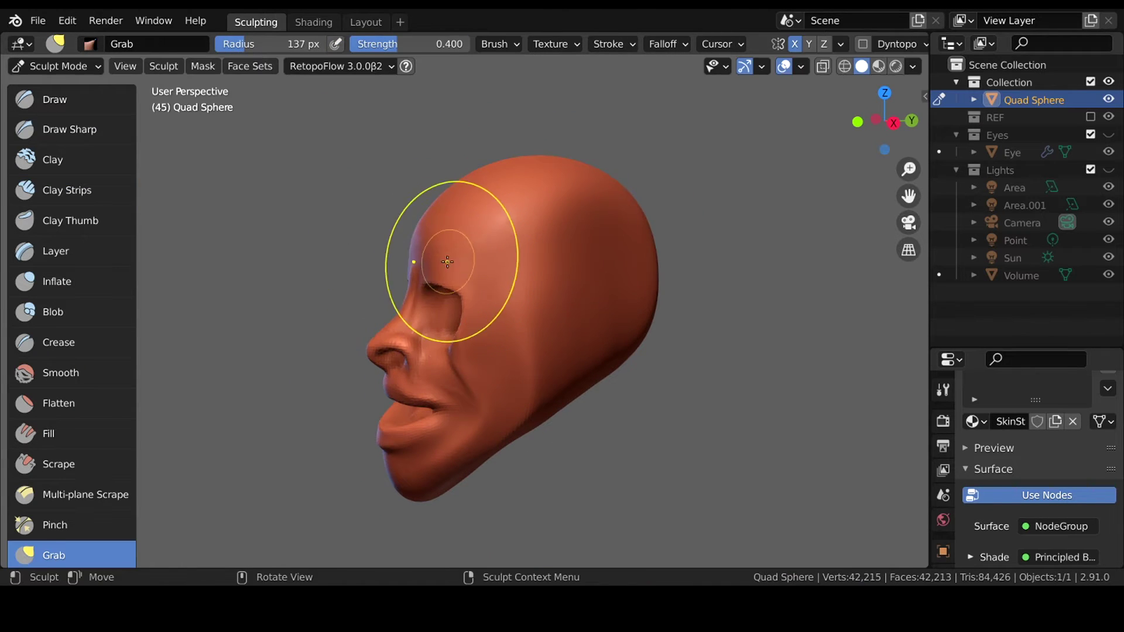
Build a heavy brow ridge with Clay Strips.
key(c)
middle_drag(433, 267, 460, 276)
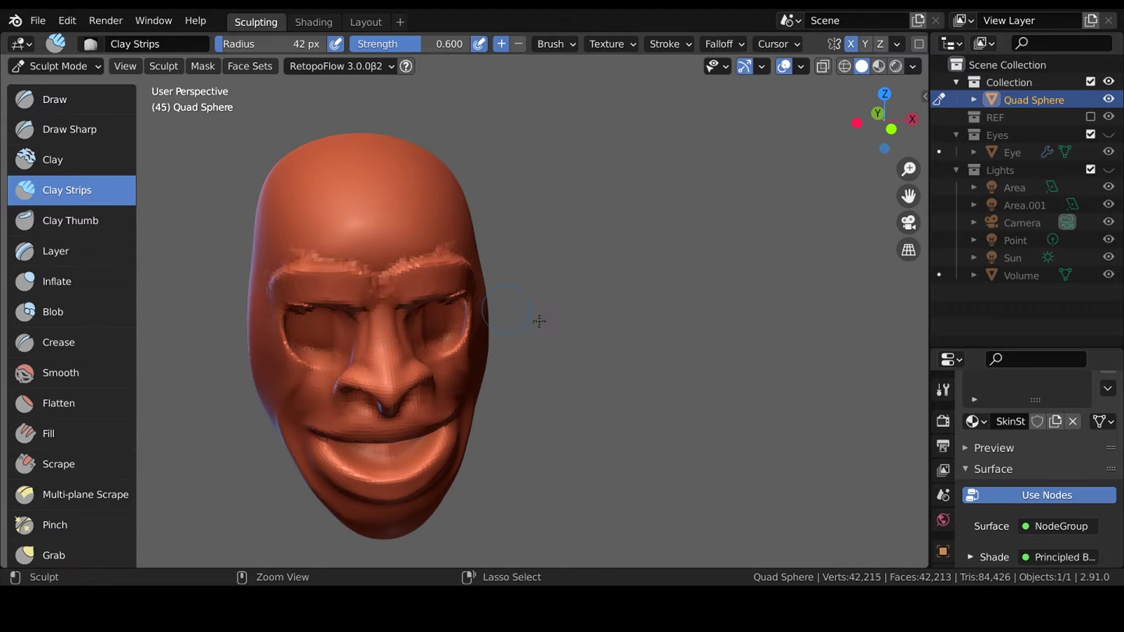
middle_drag(524, 318, 540, 283)
Pull an ear out from the side of the head with Snake Hook.
key(k)
mouse_move(609, 314)
middle_down()
mouse_move(733, 284)
mouse_move(587, 321)
middle_up()
drag(587, 322, 575, 318)
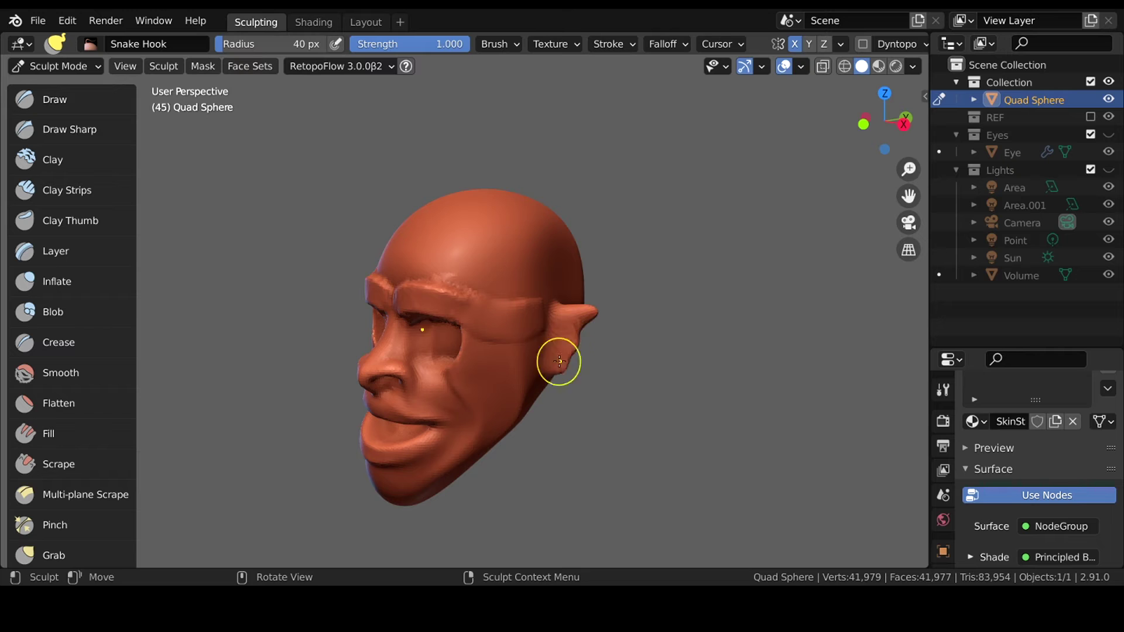
mouse_move(611, 339)
middle_down()
mouse_move(603, 368)
mouse_move(410, 374)
middle_up()
scroll(410, 375, up, 2)
scroll(408, 374, up, 2)
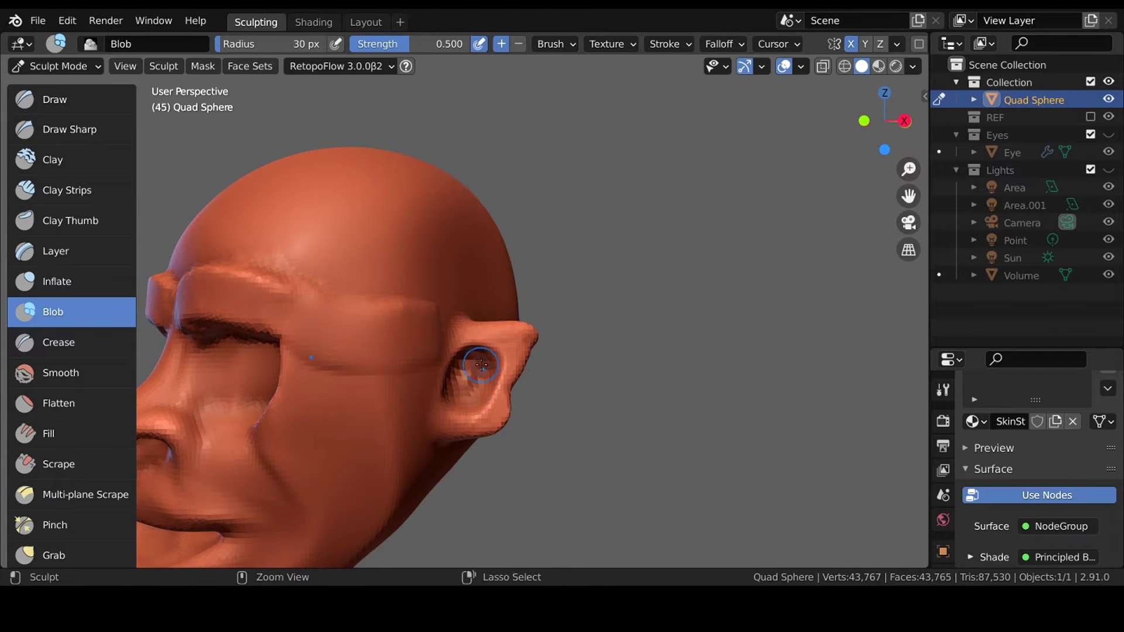
Bulge and crease the ear with Blob, Crease and Clay Strips, then save.
key(b)
middle_drag(450, 423, 454, 410)
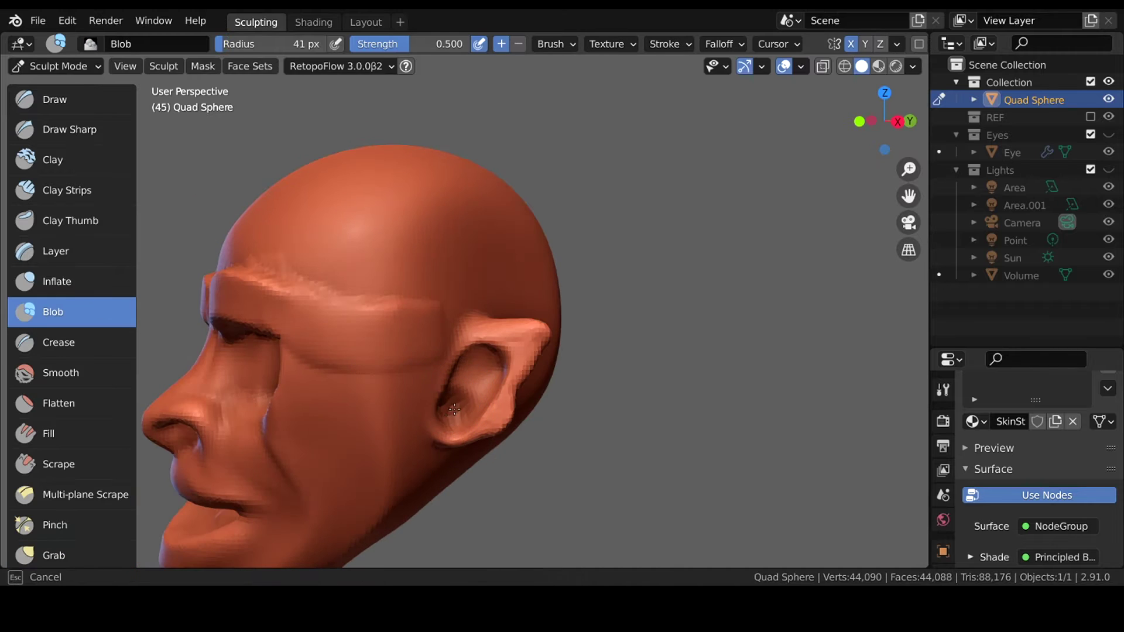
mouse_move(519, 348)
middle_down()
mouse_move(468, 392)
mouse_move(464, 439)
mouse_move(590, 414)
mouse_move(502, 402)
mouse_move(486, 417)
mouse_move(288, 365)
mouse_move(316, 409)
middle_up()
key(shift+c)
key(c)
key(ctrl+s)
Refine the ear's shape with Grab, Pinch and Draw brushes.
key(g)
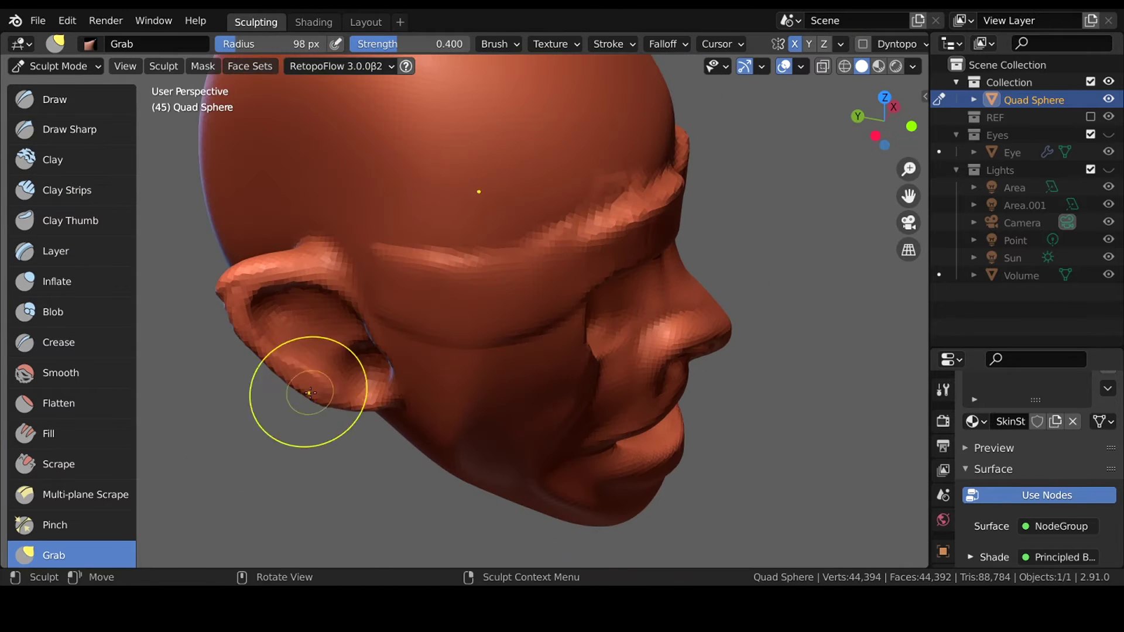
key(p)
middle_drag(302, 350, 368, 312)
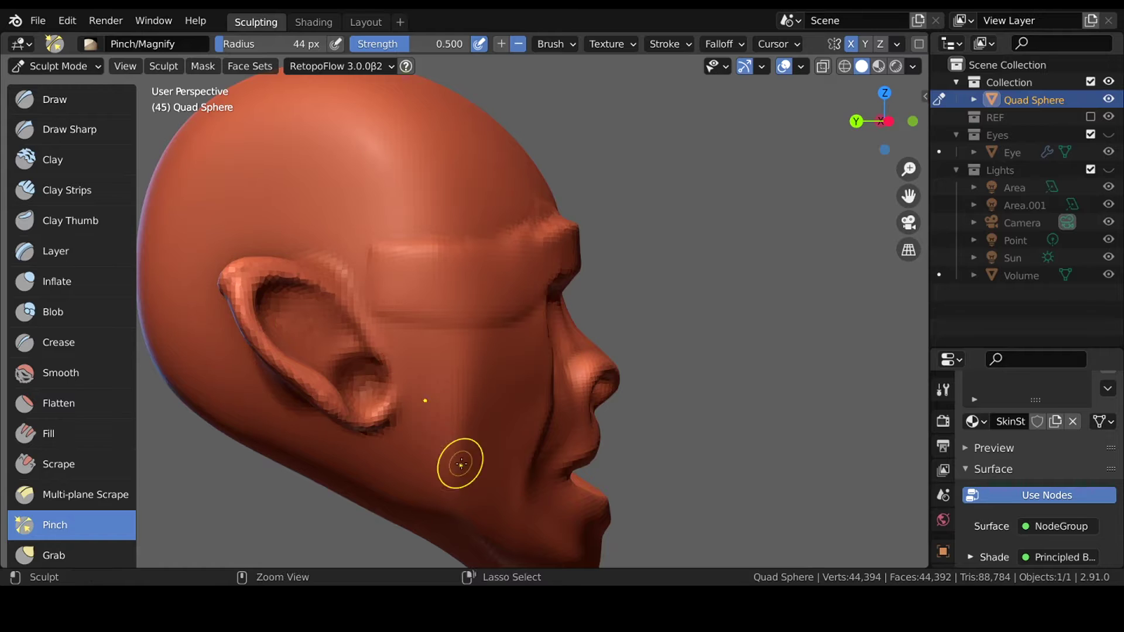
middle_drag(462, 464, 350, 296)
key(x)
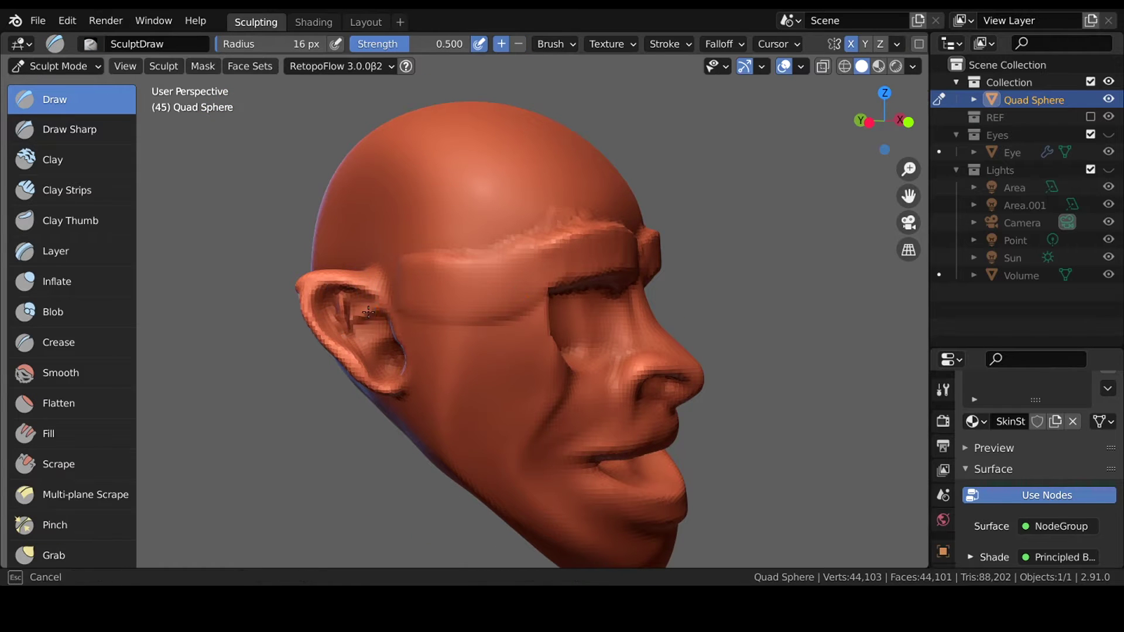
middle_drag(342, 322, 422, 363)
scroll(486, 404, up, 3)
middle_drag(486, 404, 494, 421)
key(ctrl+Tab)
key(ctrl+Tab)
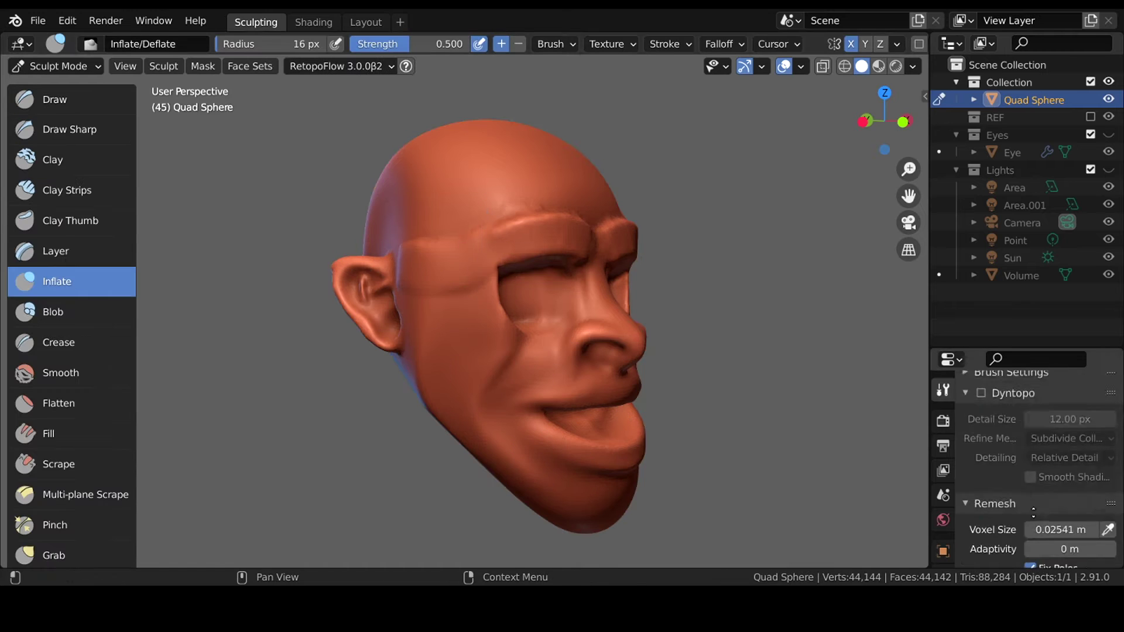
Build up the nostrils from below with Clay Strips and Inflate.
scroll(1017, 486, down, 2)
mouse_move(634, 397)
middle_down()
mouse_move(528, 410)
mouse_move(457, 440)
middle_up()
key(c)
mouse_move(399, 473)
middle_down()
mouse_move(500, 328)
mouse_move(459, 439)
mouse_move(477, 406)
mouse_move(465, 355)
middle_up()
key(i)
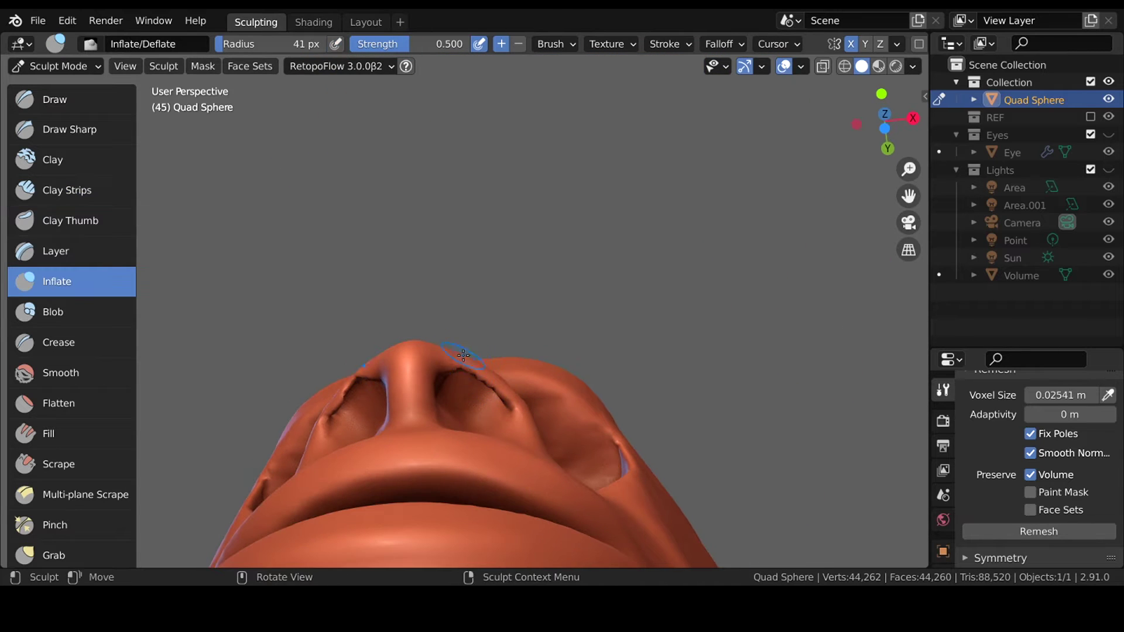
mouse_move(502, 396)
middle_down()
mouse_move(410, 380)
mouse_move(427, 431)
mouse_move(376, 359)
mouse_move(370, 445)
middle_up()
Shape the cheeks in profile with Grab, Scrape and Crease, saving the file.
key(g)
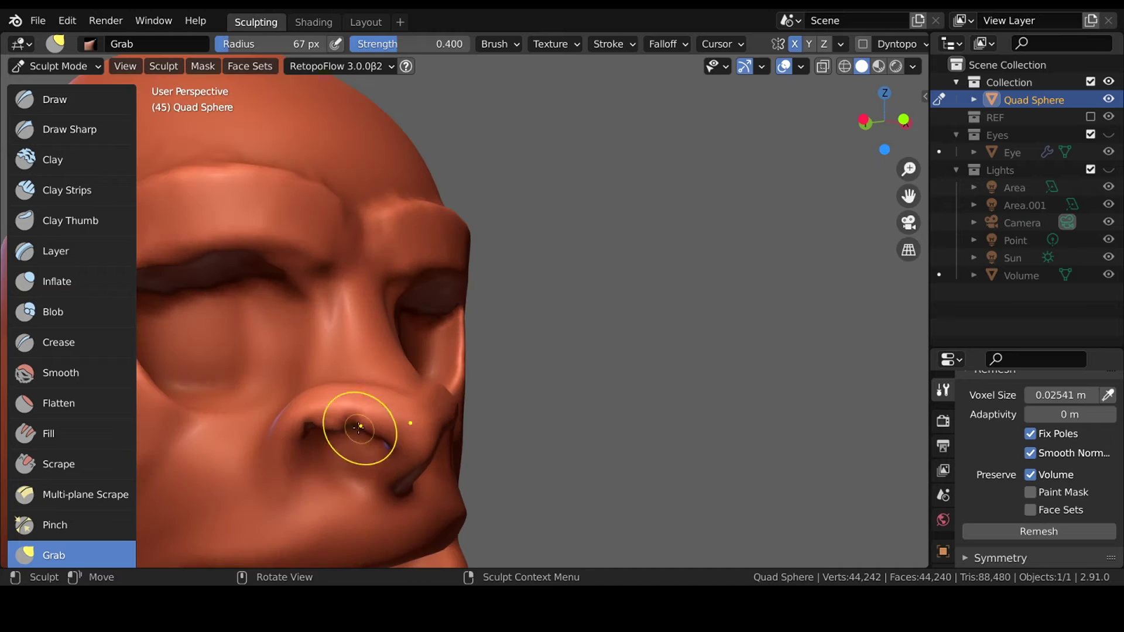
mouse_move(305, 424)
middle_down()
mouse_move(414, 409)
mouse_move(510, 421)
mouse_move(553, 414)
mouse_move(451, 314)
mouse_move(604, 413)
mouse_move(557, 386)
mouse_move(605, 351)
mouse_move(660, 394)
mouse_move(515, 363)
mouse_move(424, 447)
mouse_move(421, 426)
middle_up()
key(ctrl+s)
key(shift+c)
key(f)
key(shift+t)
key(shift+c)
Build up the chin and jaw with Clay Strips and Crease.
key(c)
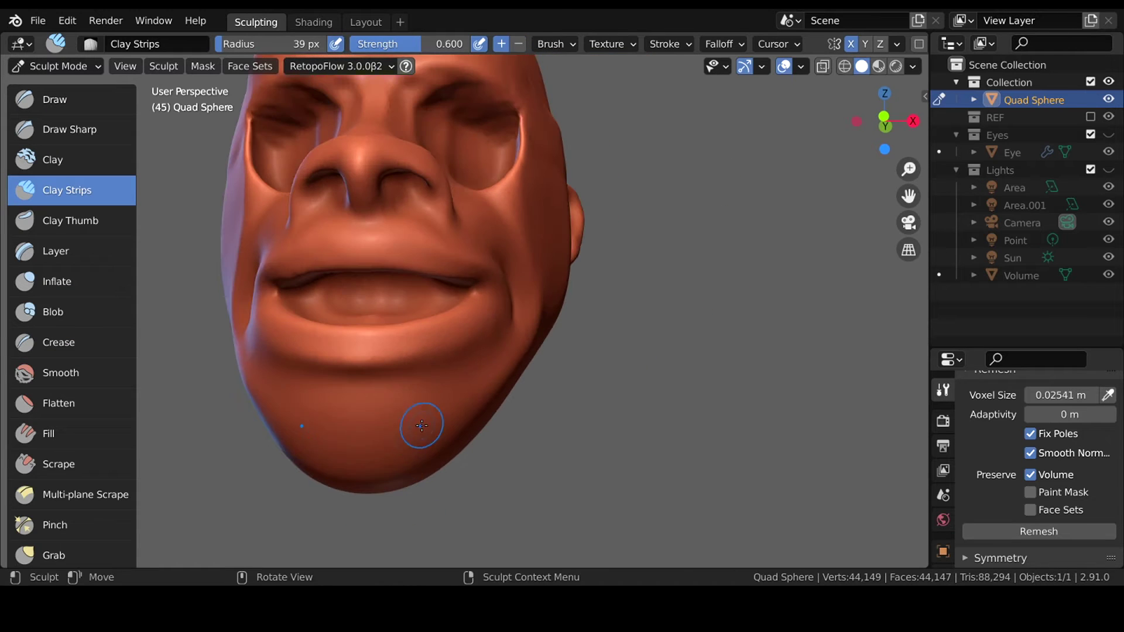
middle_drag(364, 419, 399, 504)
middle_drag(450, 447, 399, 457)
key(shift+c)
mouse_move(463, 442)
middle_down()
mouse_move(375, 492)
mouse_move(477, 414)
mouse_move(416, 389)
mouse_move(464, 358)
middle_up()
Paint a mask on the back of the head with an enlarged Mask brush and invert it.
key(m)
key(f)
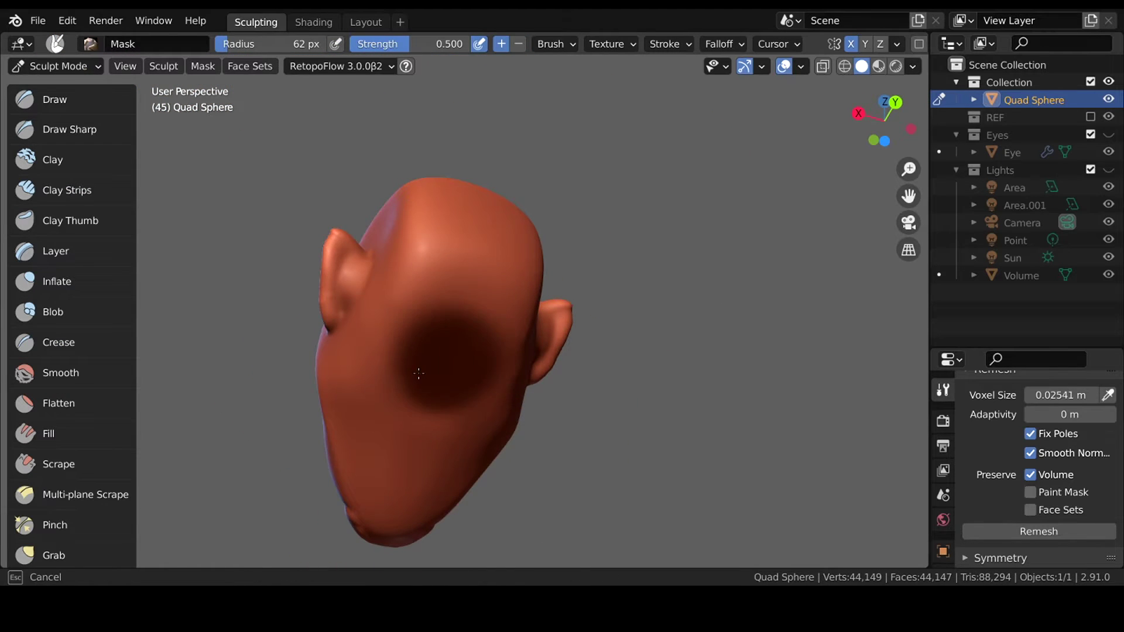
click(419, 373)
key(ctrl+i)
key(k)
key(KP_3)
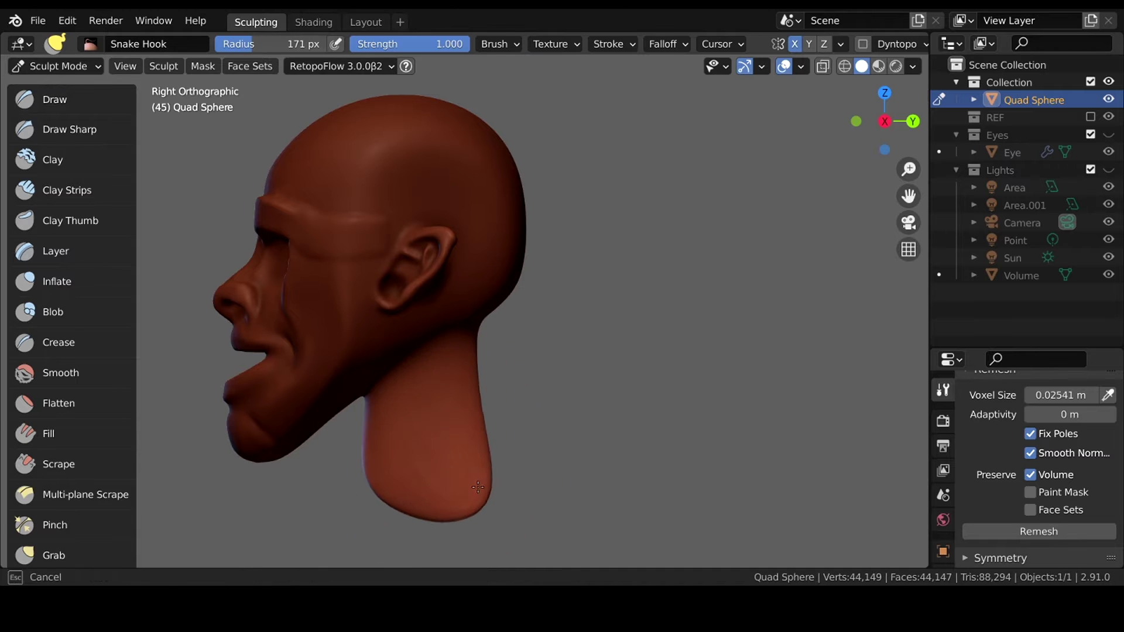
Pull the head's base into a neck and broad shoulders with Snake Hook and Grab.
middle_drag(497, 527, 497, 442)
drag(497, 442, 514, 476)
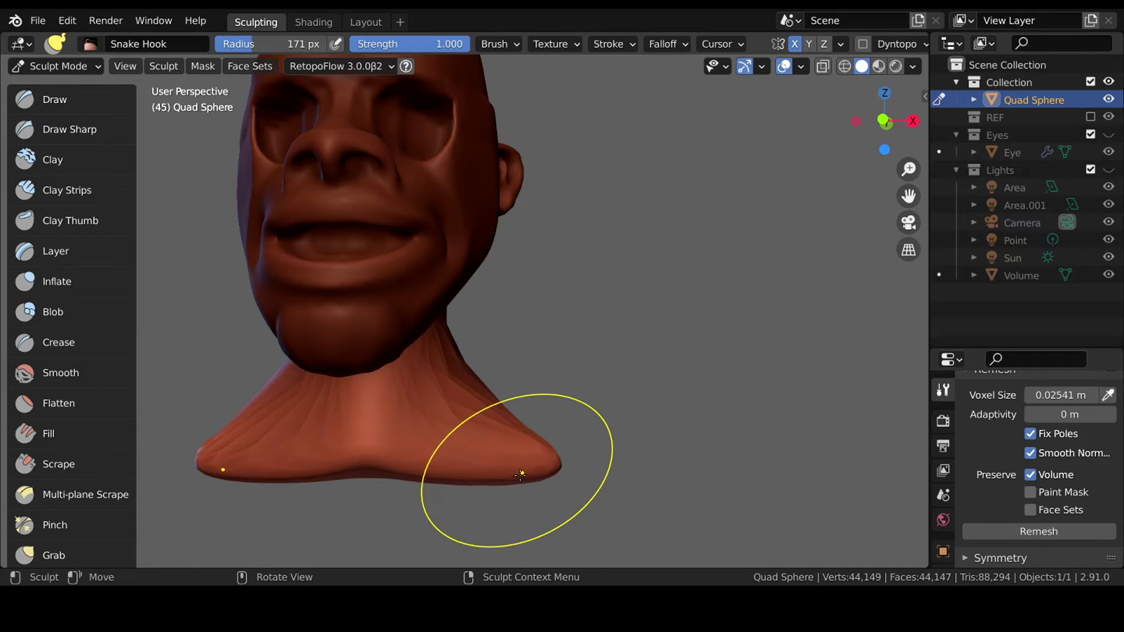
mouse_move(514, 476)
middle_down()
mouse_move(470, 395)
mouse_move(515, 363)
middle_up()
key(g)
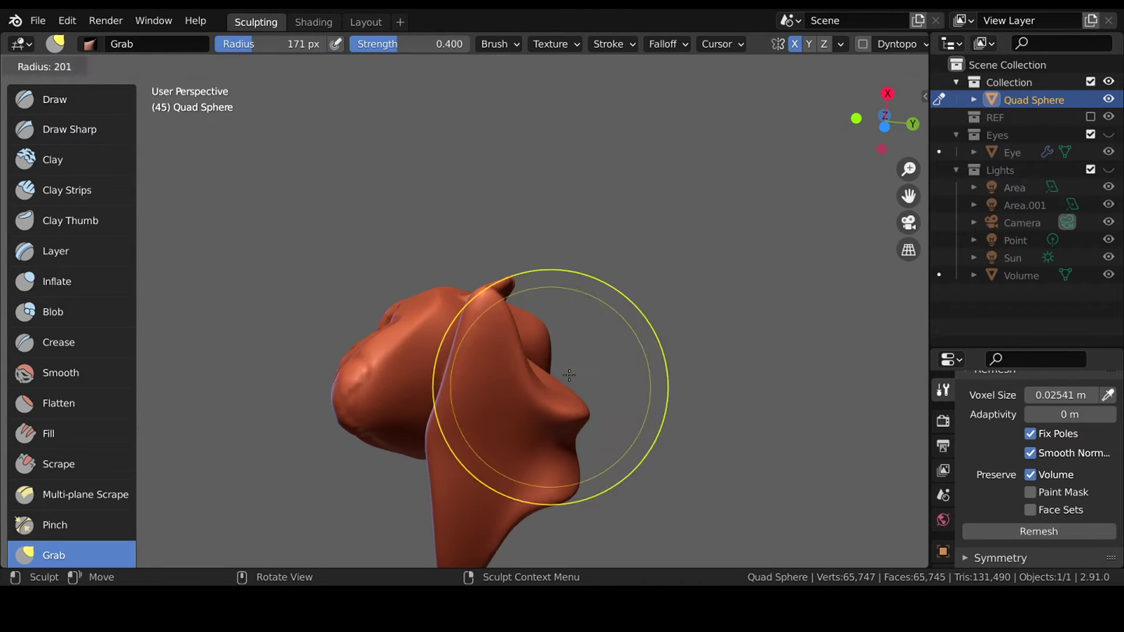
key(f)
click(595, 351)
mouse_move(596, 351)
middle_down()
mouse_move(642, 480)
mouse_move(562, 411)
middle_up()
key(ctrl+s)
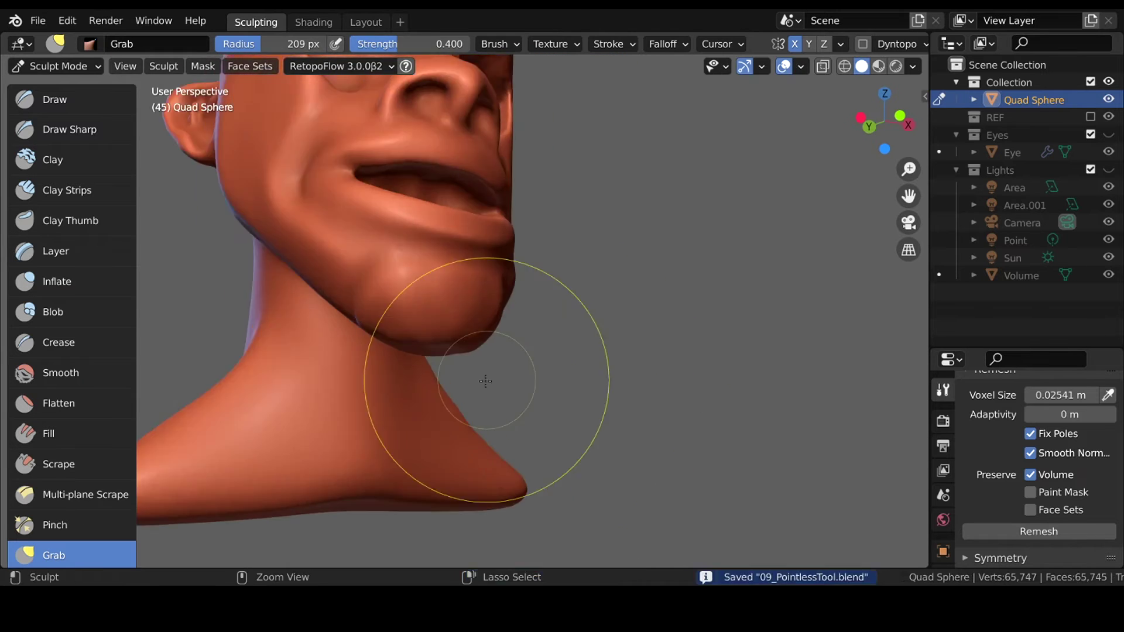
scroll(510, 377, down, 5)
Remesh the bust and reshape the neck sides with Grab, saving again.
key(k)
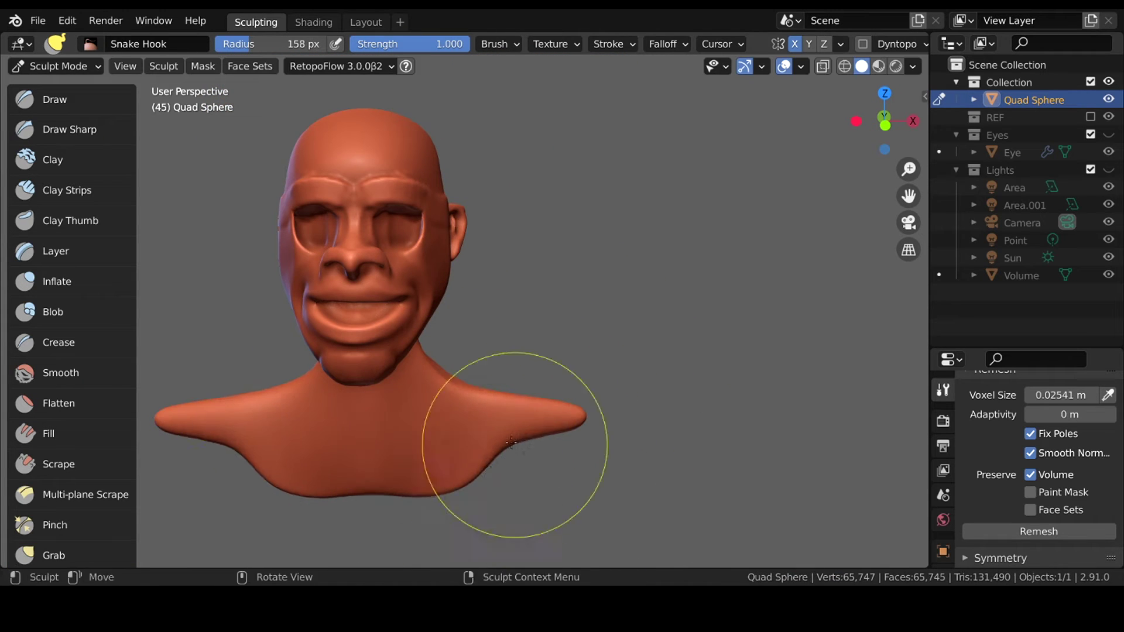
mouse_move(354, 480)
middle_down()
mouse_move(431, 346)
mouse_move(418, 280)
mouse_move(346, 422)
mouse_move(359, 326)
mouse_move(438, 347)
mouse_move(409, 382)
mouse_move(454, 364)
middle_up()
key(ctrl+r)
key(ctrl+r)
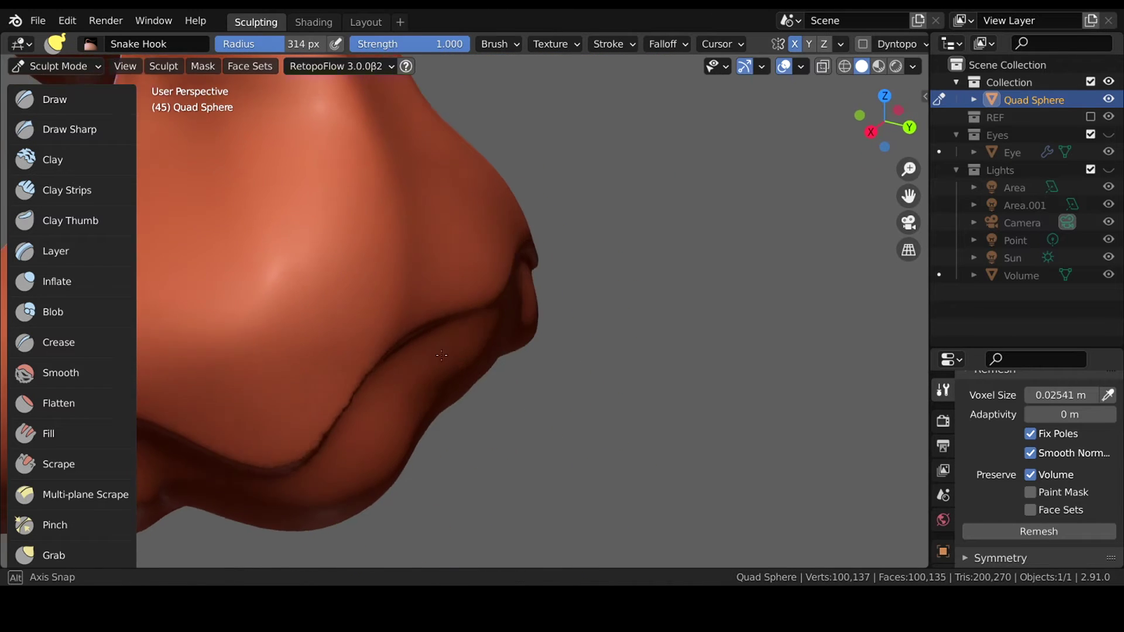
mouse_move(480, 322)
middle_down()
mouse_move(314, 499)
mouse_move(434, 414)
mouse_move(427, 371)
middle_up()
key(g)
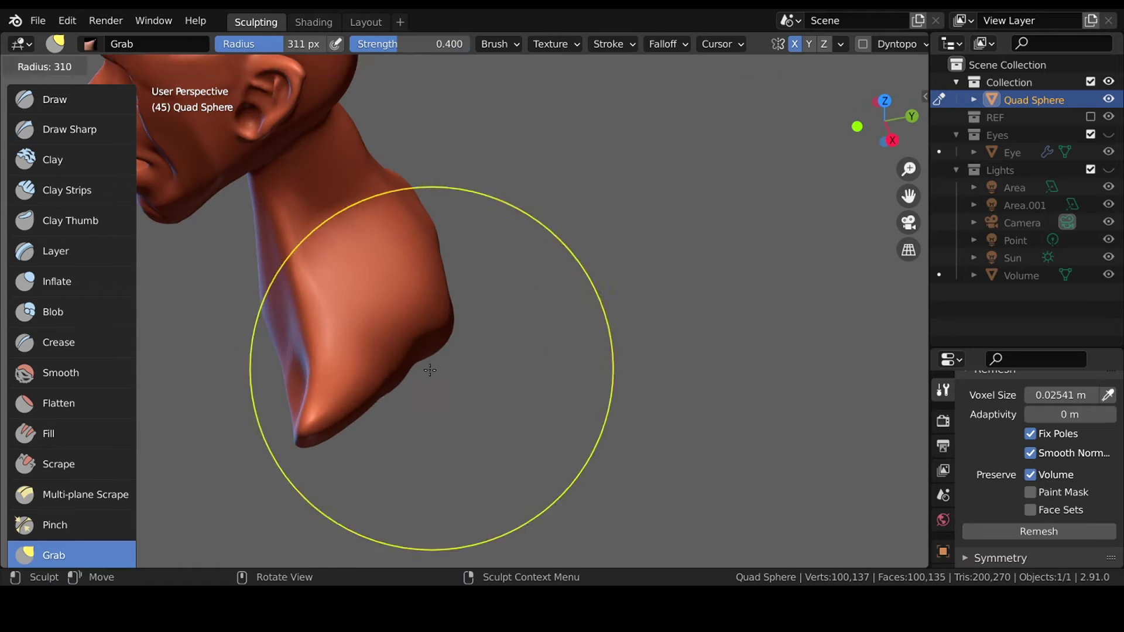
mouse_move(395, 420)
middle_down()
mouse_move(457, 389)
mouse_move(470, 397)
mouse_move(475, 468)
mouse_move(462, 439)
mouse_move(469, 410)
middle_up()
key(ctrl+s)
key(f)
click(808, 410)
mouse_move(809, 409)
middle_down()
mouse_move(505, 439)
mouse_move(527, 396)
middle_up()
Add a cube in Object Mode and move it along X to the right of the bust.
key(ctrl+Tab)
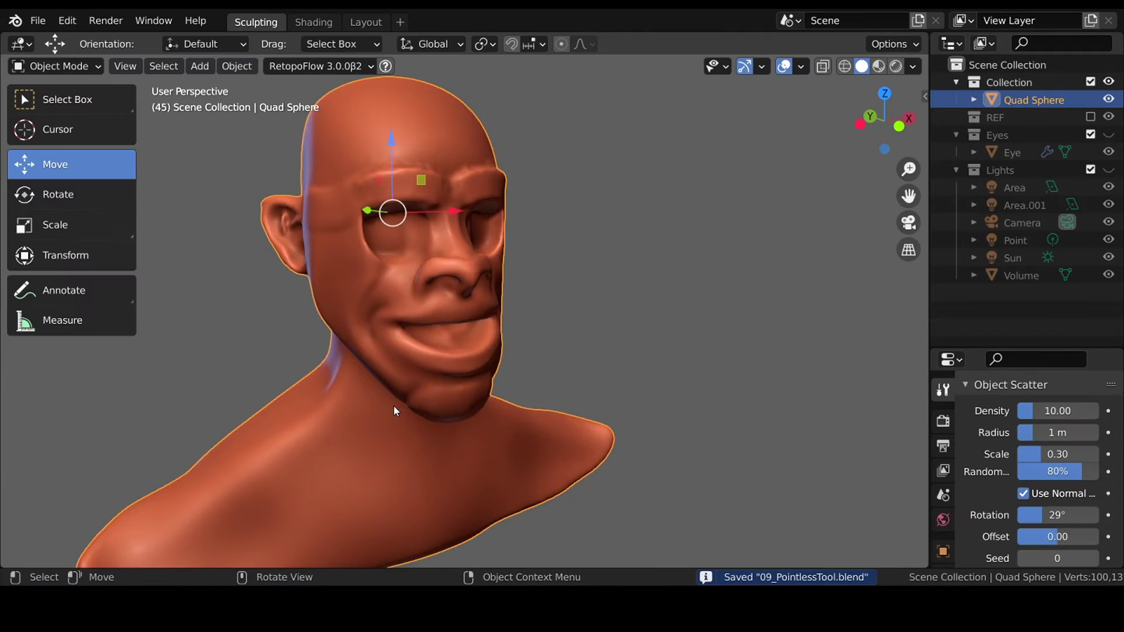
key(KP_1)
key(shift+a)
click(714, 252)
key(g)
key(x)
click(856, 315)
Lower the cube along Z and stretch it into a tall column.
key(s)
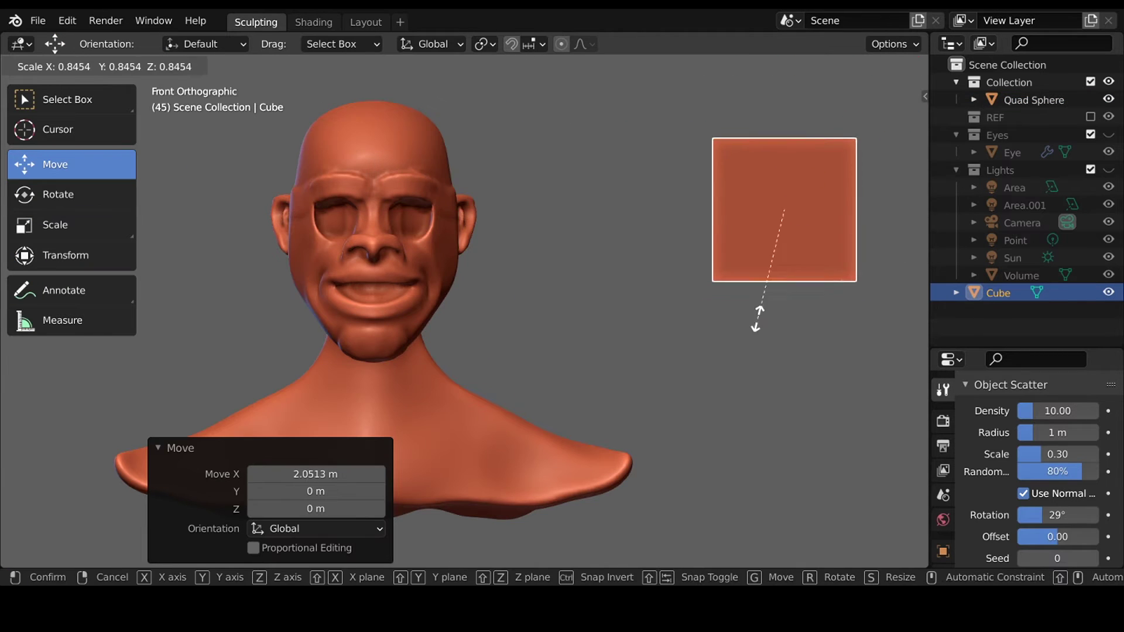
click(782, 345)
key(s)
key(z)
key(z)
click(783, 404)
key(s)
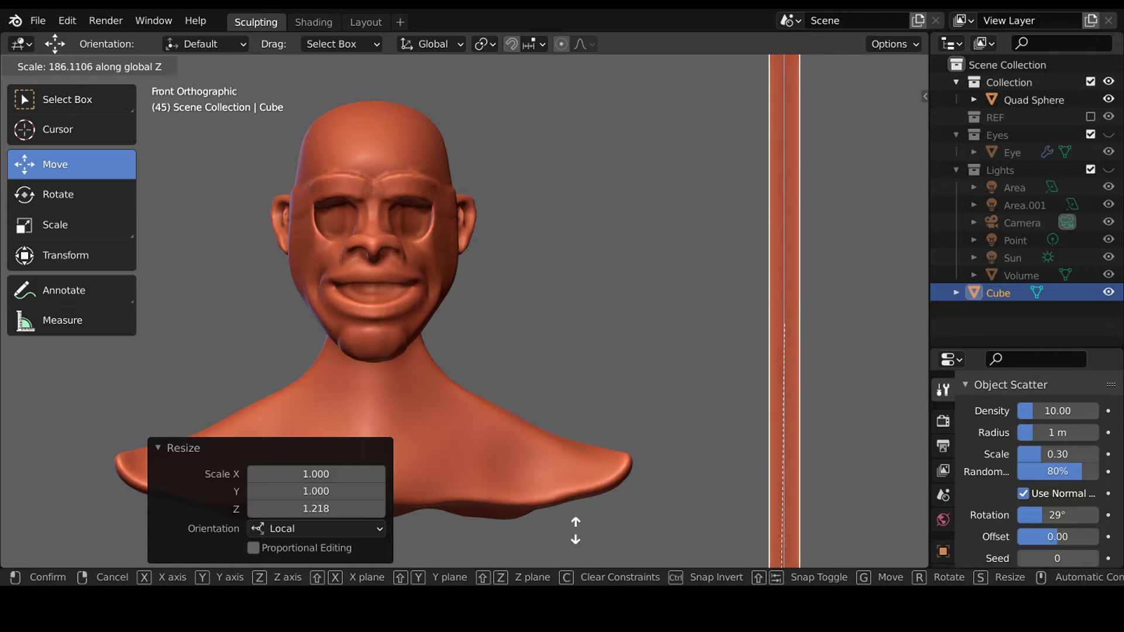
key(Escape)
key(s)
click(833, 285)
mouse_move(833, 286)
middle_down()
mouse_move(756, 261)
mouse_move(737, 218)
middle_up()
Inset the column's top face and extrude it up into a narrower block.
key(Tab)
click(736, 218)
key(i)
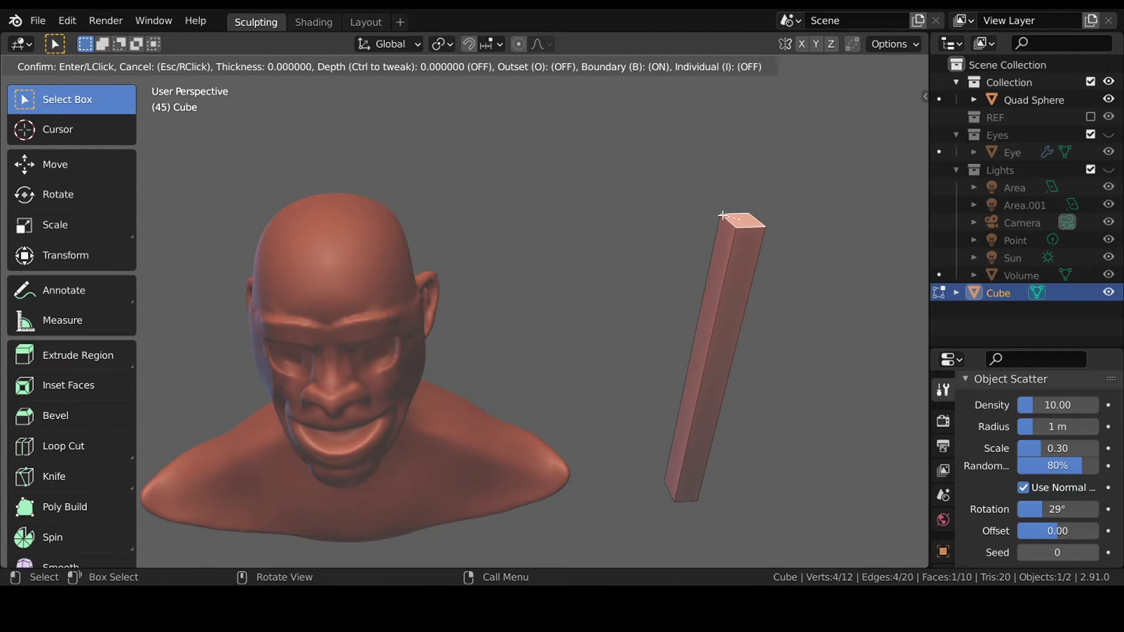
scroll(723, 215, up, 3)
click(630, 251)
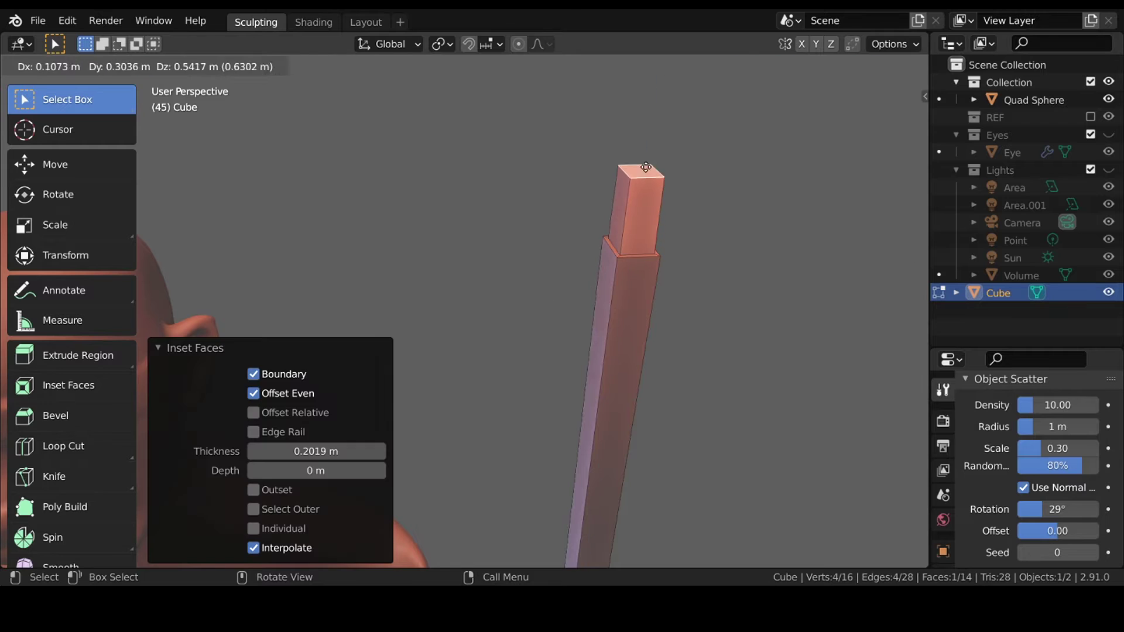
middle_drag(629, 250, 705, 213)
key(e)
click(705, 186)
Add a cylinder and shrink it to a small size beside the column.
key(KP_1)
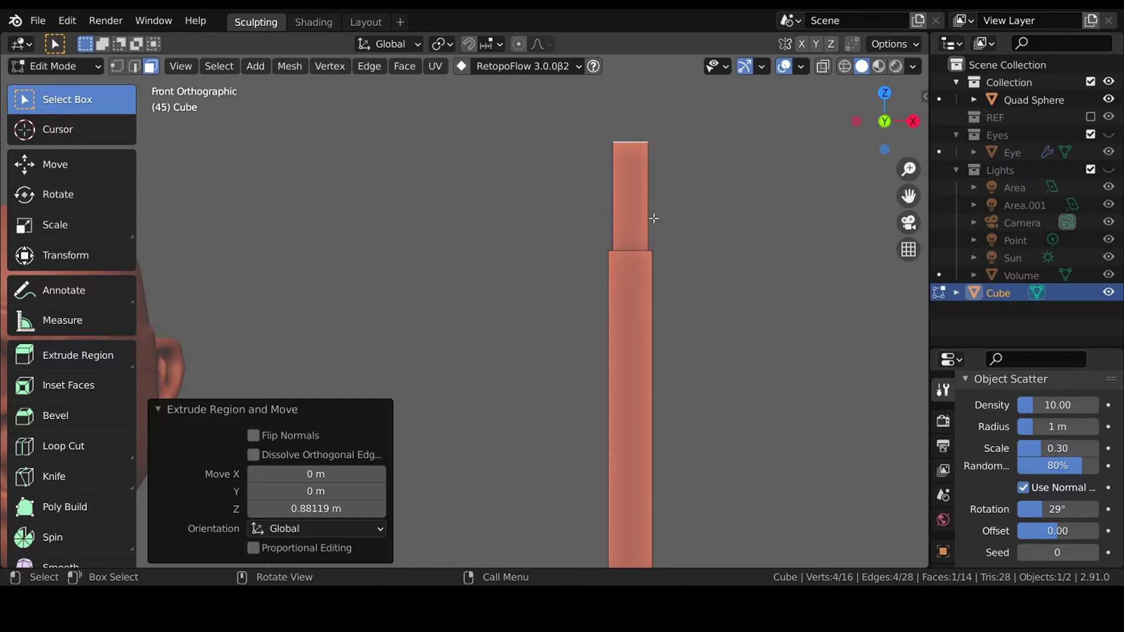
key(Tab)
key(shift+a)
key(g)
key(s)
click(679, 249)
scroll(450, 356, up, 3)
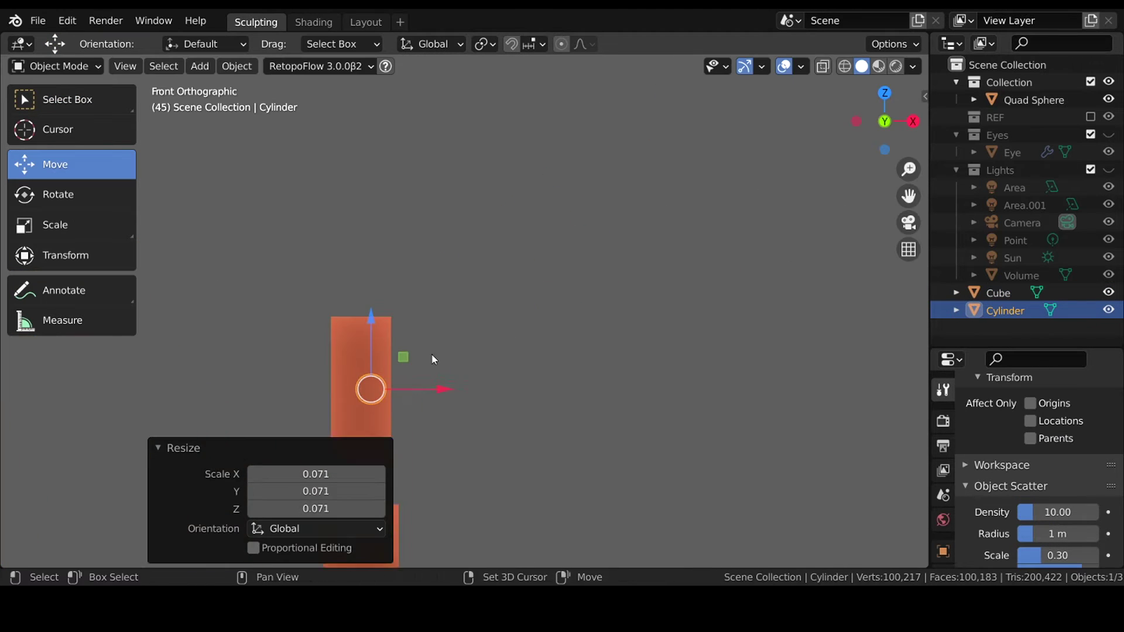
Try duplicating the cylinder along X, then undo the copy.
key(g)
click(448, 322)
key(shift+d)
click(496, 335)
key(ctrl+z)
mouse_move(495, 335)
middle_down()
mouse_move(522, 375)
mouse_move(589, 284)
middle_up()
drag(588, 284, 567, 310)
Stretch the cylinder along Y and slide it against the block face.
key(s)
key(y)
click(445, 317)
mouse_move(444, 318)
middle_down()
mouse_move(528, 328)
mouse_move(716, 310)
mouse_move(486, 383)
middle_up()
key(g)
key(y)
click(527, 328)
Reselect the cylinder, opening and dismissing the Shift+S snap menu.
key(shift+s)
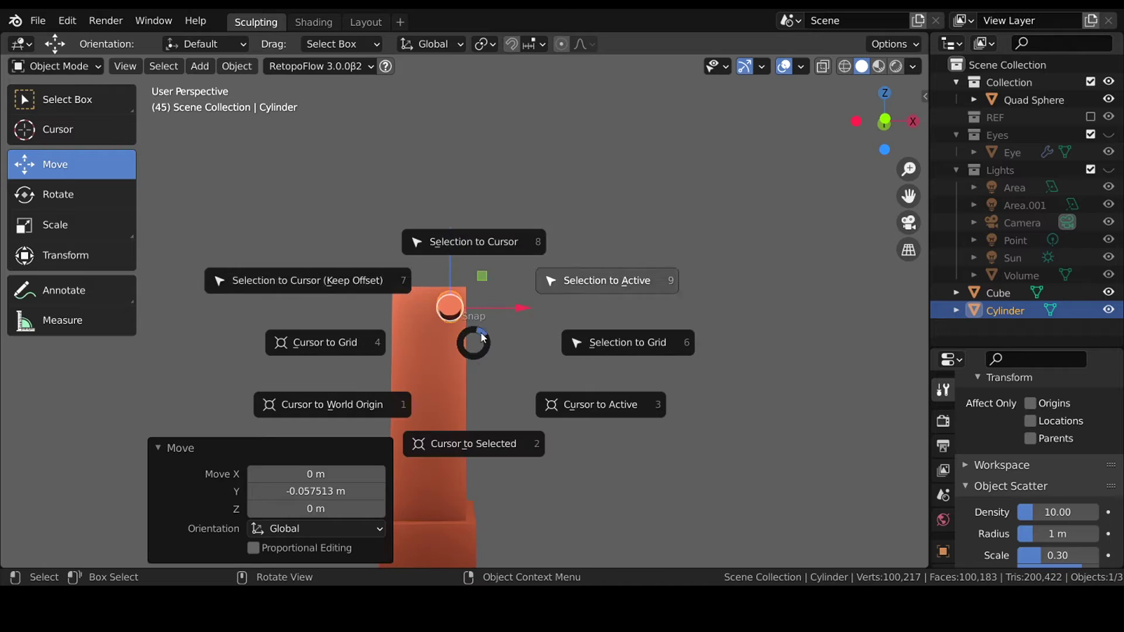
click(422, 344)
middle_drag(422, 343, 410, 340)
click(377, 328)
key(shift+s)
key(Escape)
Stack vertical copies of the cylinder into a row of seven bristles.
key(shift+d)
key(z)
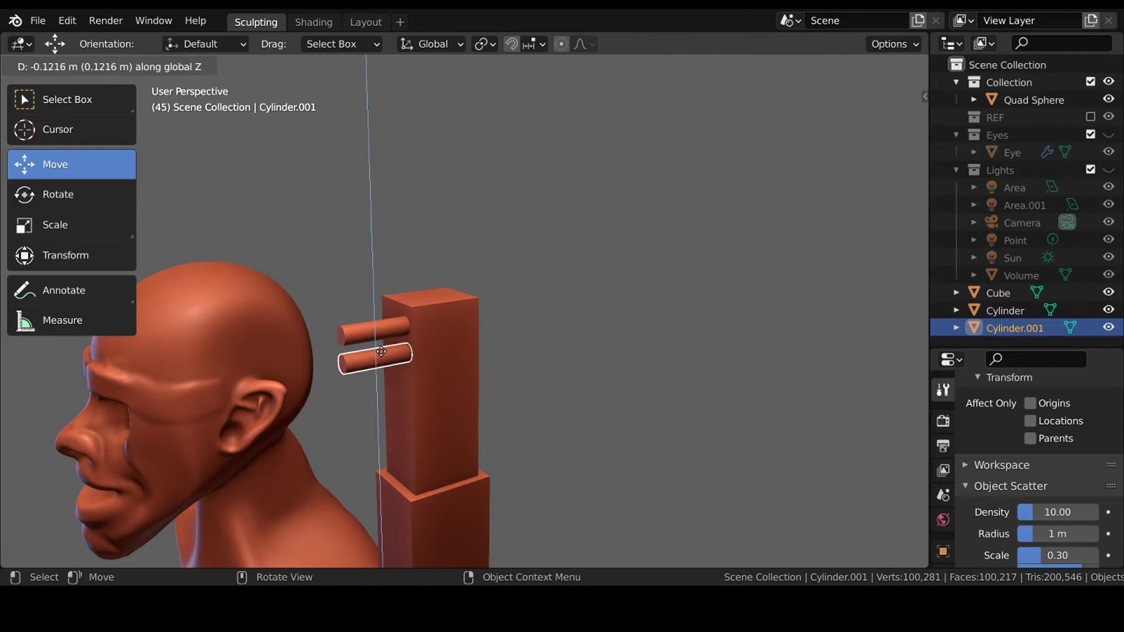
click(389, 349)
key(shift+r)
key(shift+d)
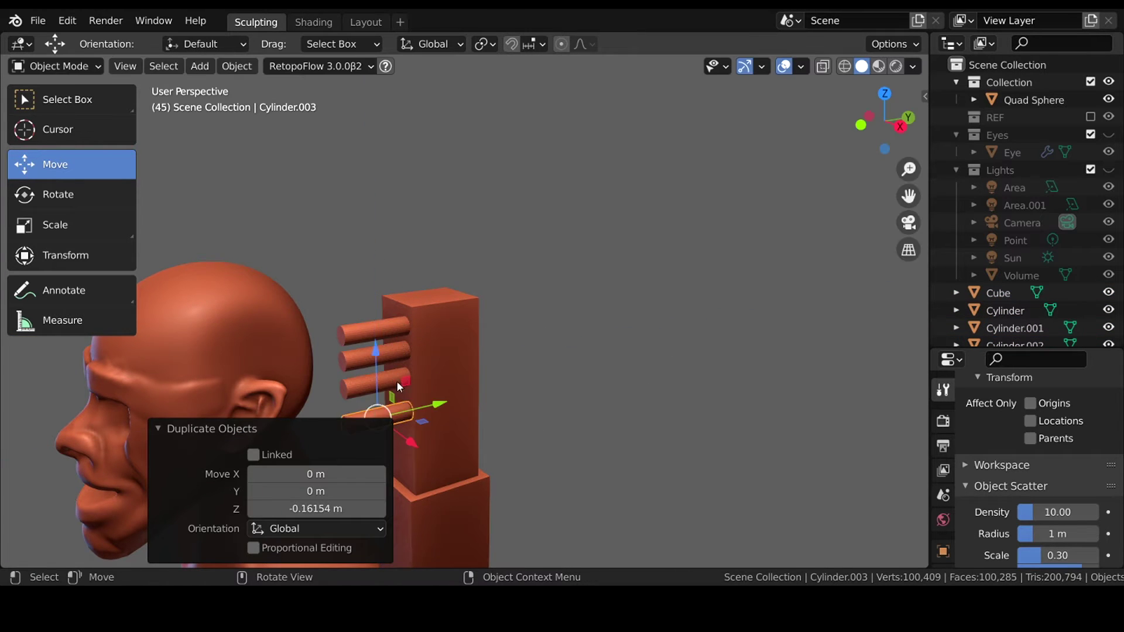
click(397, 382)
scroll(397, 381, up, 1)
key(shift+d)
key(z)
click(416, 363)
key(shift+d)
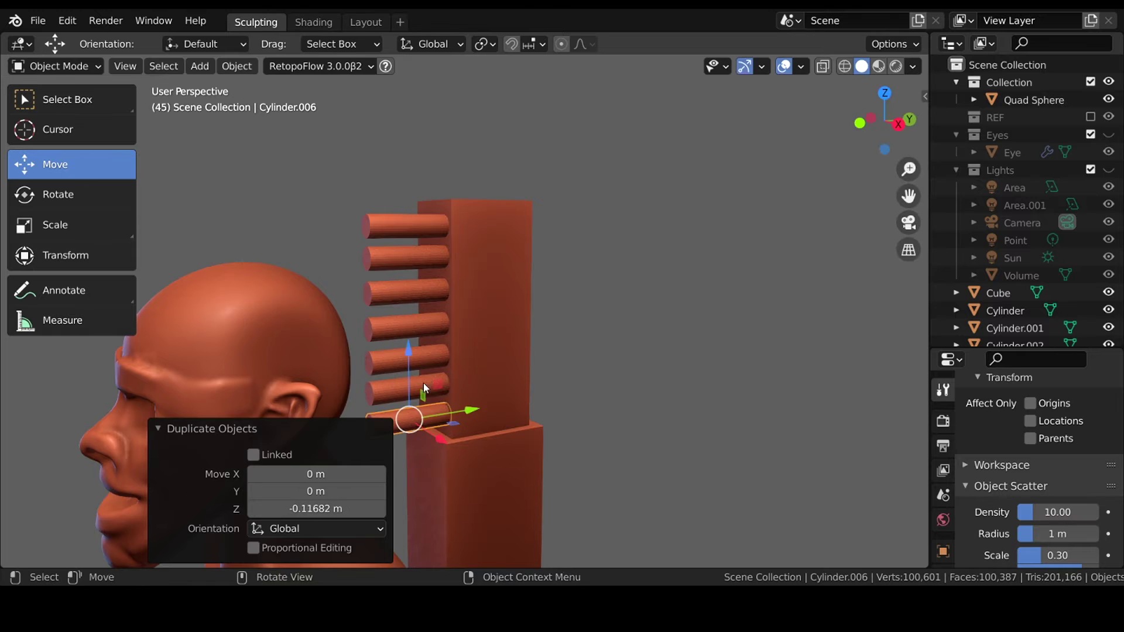
shift+click(386, 294)
Duplicate the bristle row along X to form a second row.
key(KP_1)
key(shift+d)
key(x)
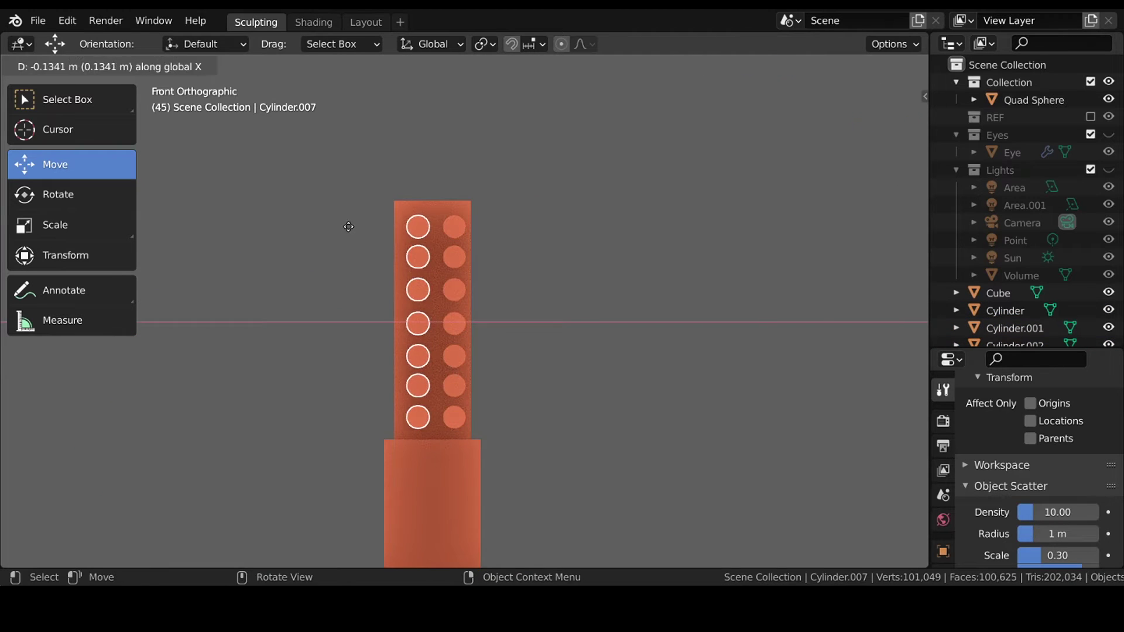
click(348, 227)
middle_drag(348, 226, 451, 262)
Box-select all bristles, join them with Ctrl+J, and apply their scale.
drag(451, 261, 571, 399)
key(ctrl+j)
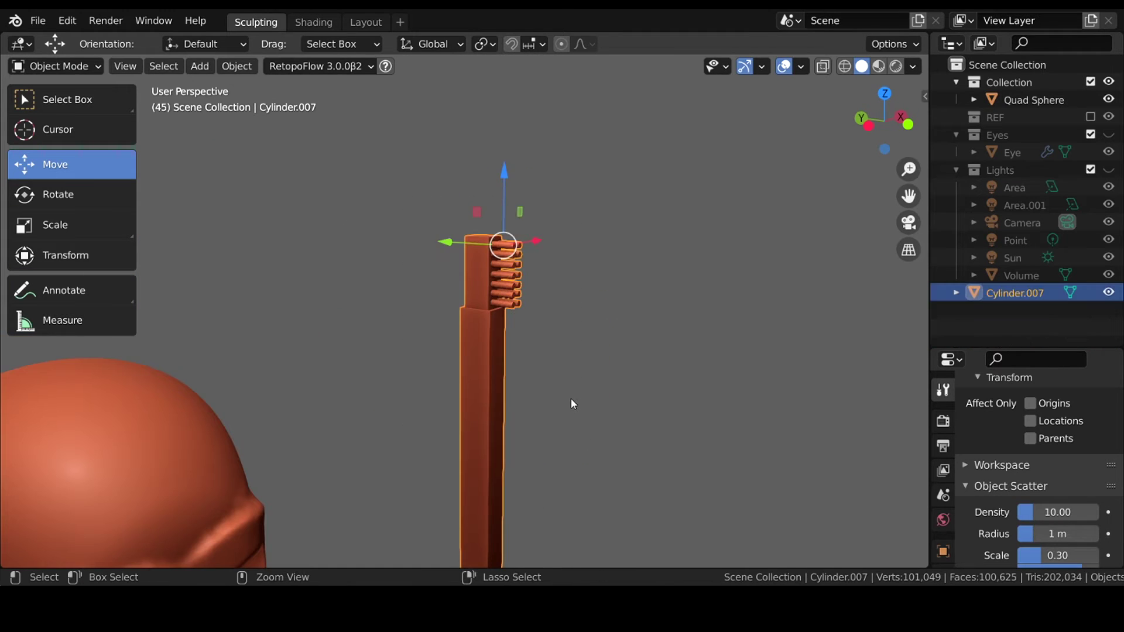
key(ctrl+Tab)
key(ctrl+Tab)
key(ctrl+a)
click(490, 364)
key(ctrl+Tab)
Set the bristles' remesh voxel size to 0.041 m.
key(r)
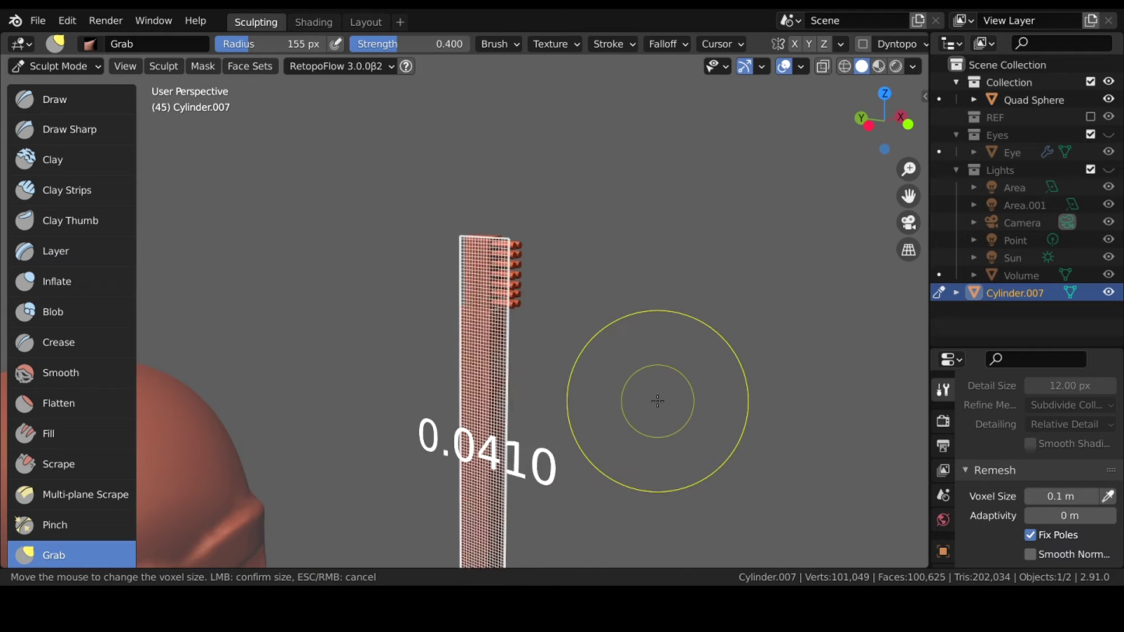
click(658, 401)
middle_drag(658, 401, 569, 378)
key(ctrl+Tab)
key(ctrl+Tab)
key(c)
key(f)
Select the column block, apply its scale, and put it in Sculpt Mode.
key(ctrl+Tab)
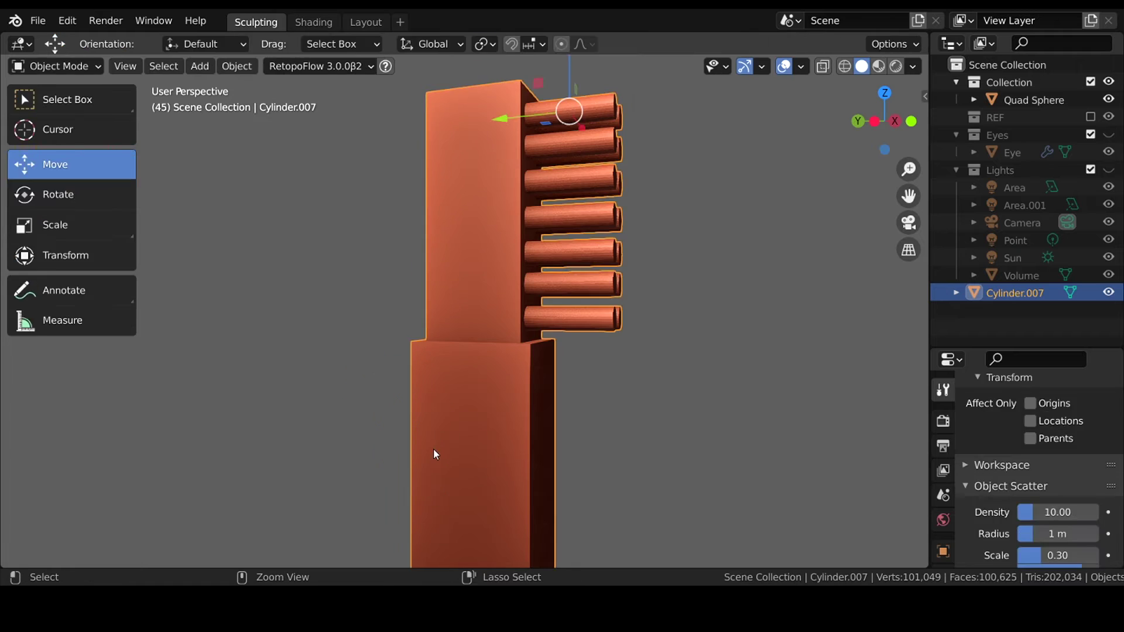
scroll(451, 413, down, 3)
click(506, 399)
key(ctrl+Tab)
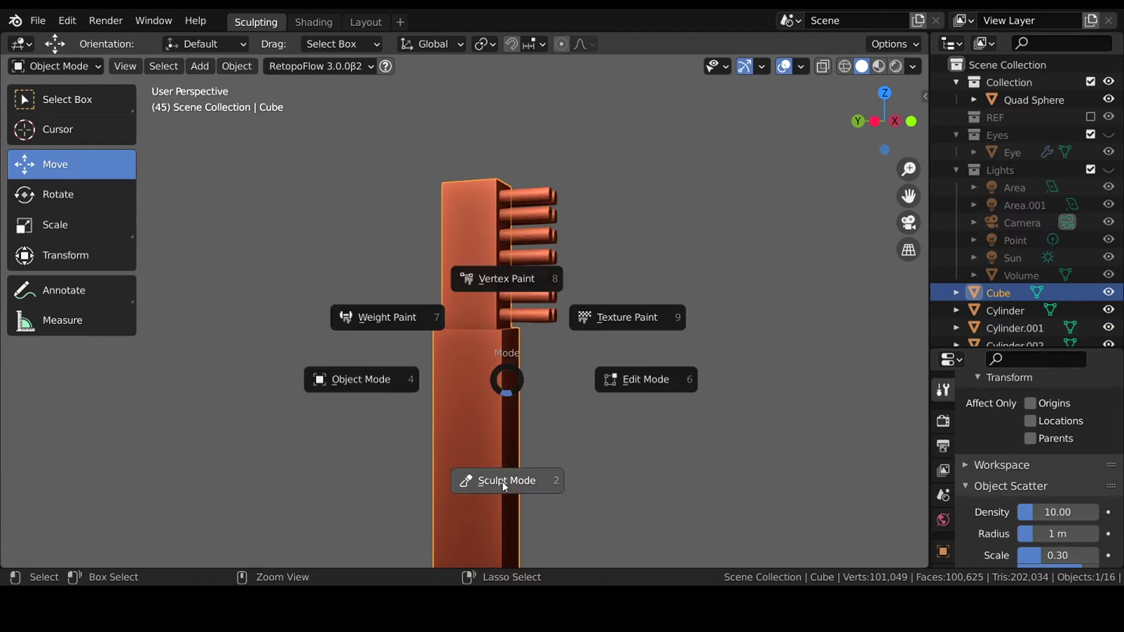
click(542, 455)
key(ctrl+Tab)
key(ctrl+a)
click(516, 379)
key(ctrl+Tab)
key(f)
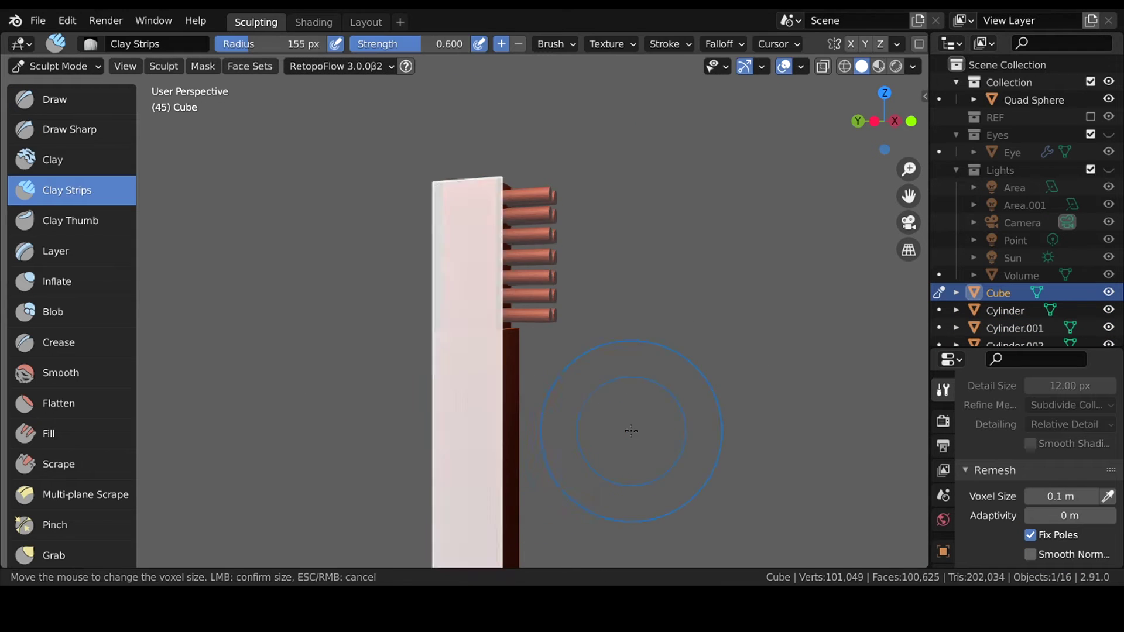
Remesh the column at a 0.0315 m voxel size.
click(598, 446)
scroll(599, 446, down, 3)
key(a)
key(shift+s)
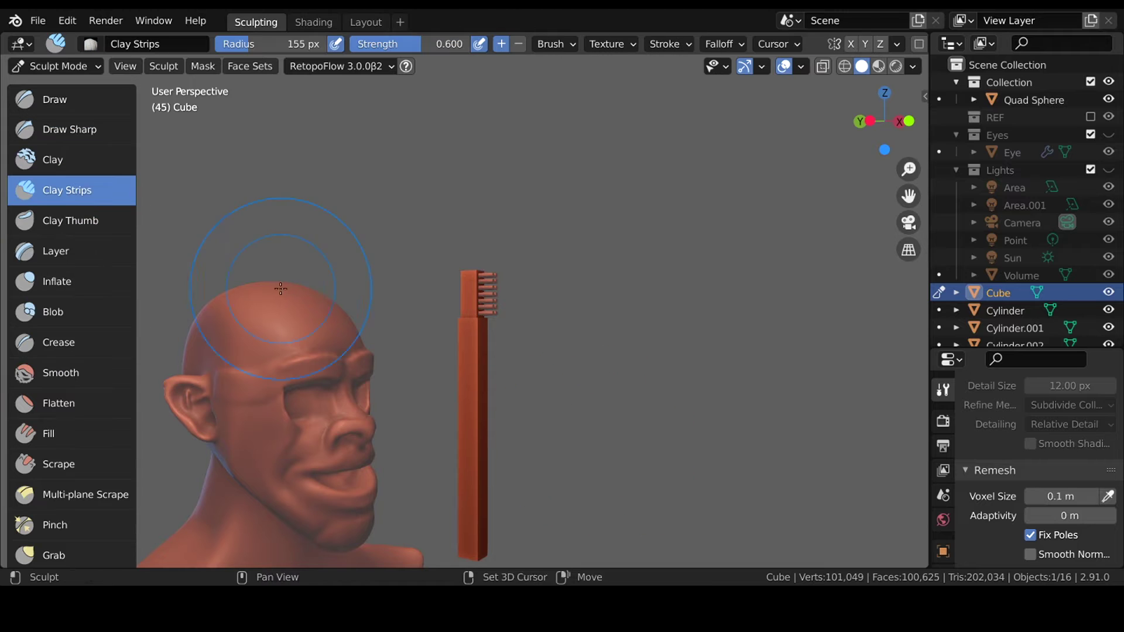
click(361, 292)
key(ctrl+r)
middle_drag(360, 292, 484, 367)
alt+middle_drag(509, 376, 578, 339)
Shape the toothbrush with the Grab brush and save the file.
key(g)
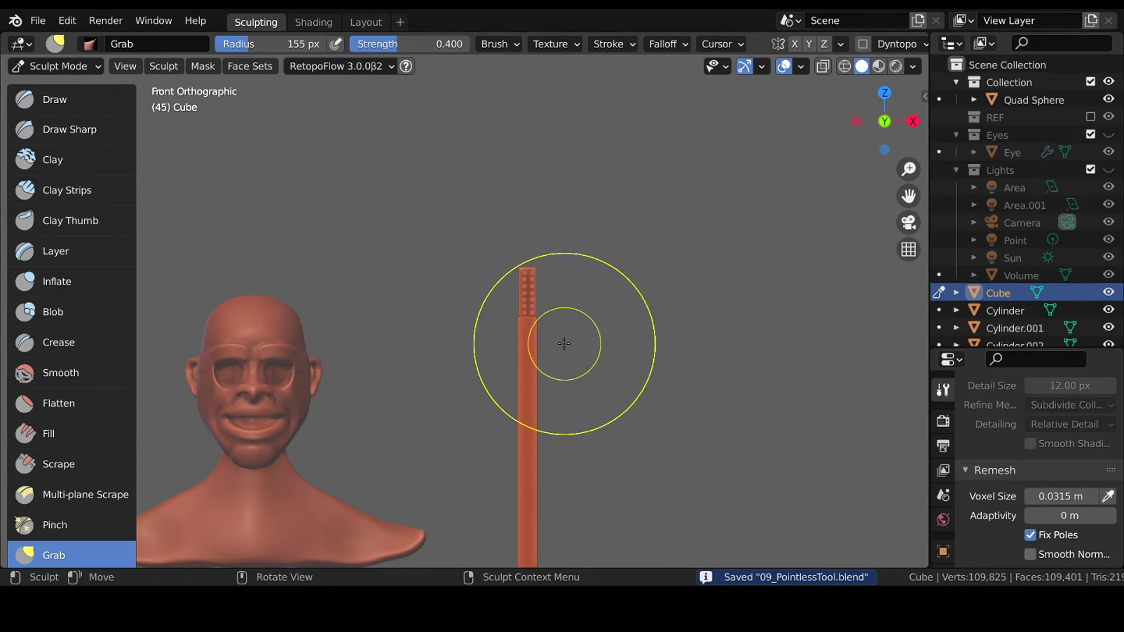
scroll(597, 312, up, 3)
scroll(588, 388, up, 2)
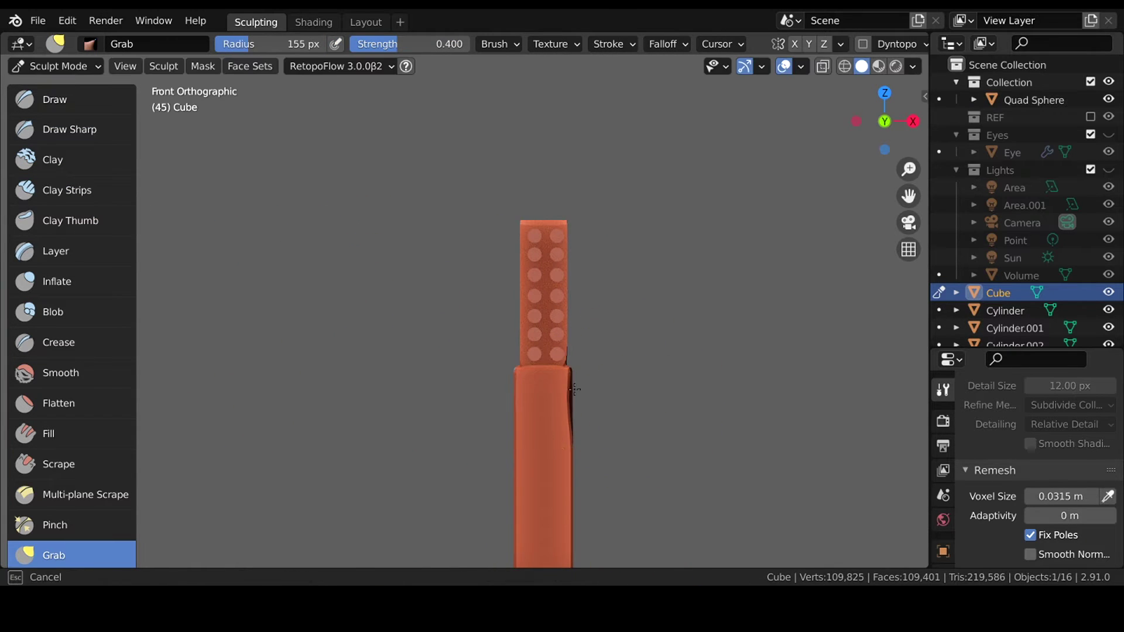
middle_drag(573, 402, 622, 381)
key(ctrl+s)
middle_drag(496, 223, 668, 291)
scroll(481, 326, down, 3)
Pinch the handle below the head with a 45 px Scrape brush, then select all pieces.
click(58, 464)
scroll(439, 276, up, 5)
key(f)
click(390, 296)
scroll(397, 477, up, 2)
mouse_move(398, 477)
middle_down()
mouse_move(493, 339)
mouse_move(496, 371)
mouse_move(443, 284)
mouse_move(527, 261)
mouse_move(490, 339)
middle_up()
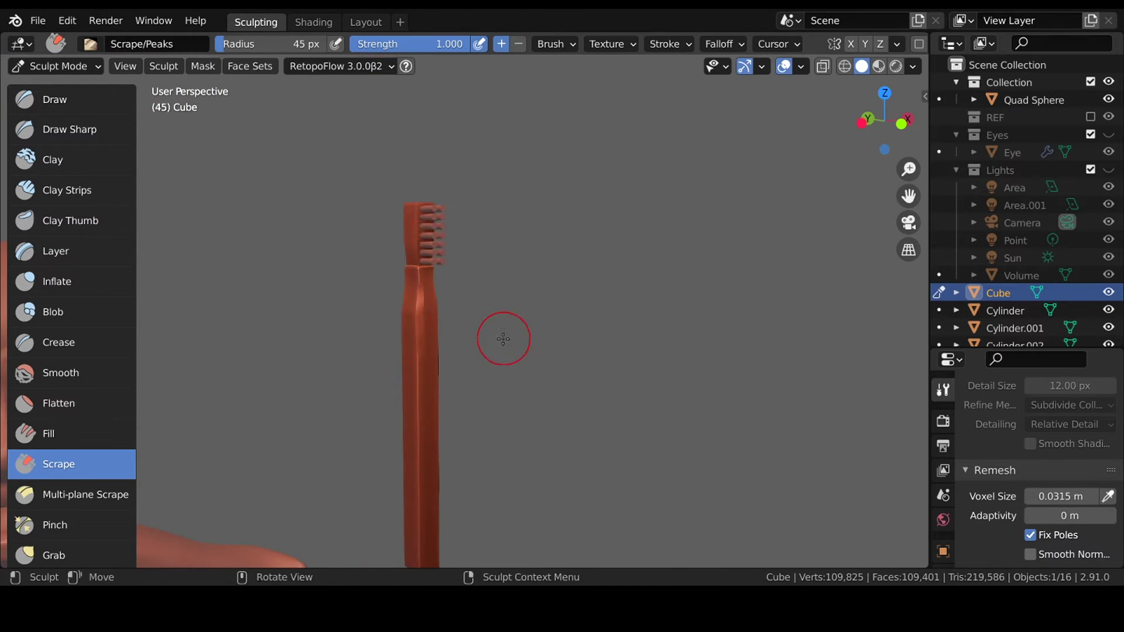
key(ctrl+Tab)
drag(355, 188, 513, 232)
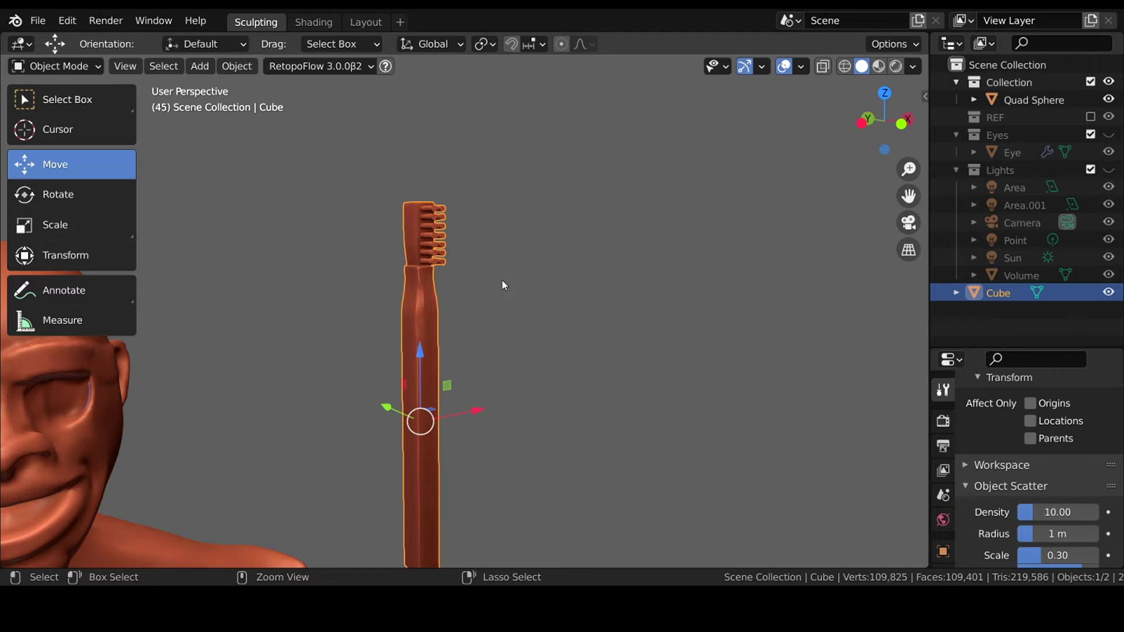
Turn the toothbrush 180° about Z and move it beside the bust.
scroll(505, 285, down, 3)
key(r)
key(r)
key(Escape)
text(rz)
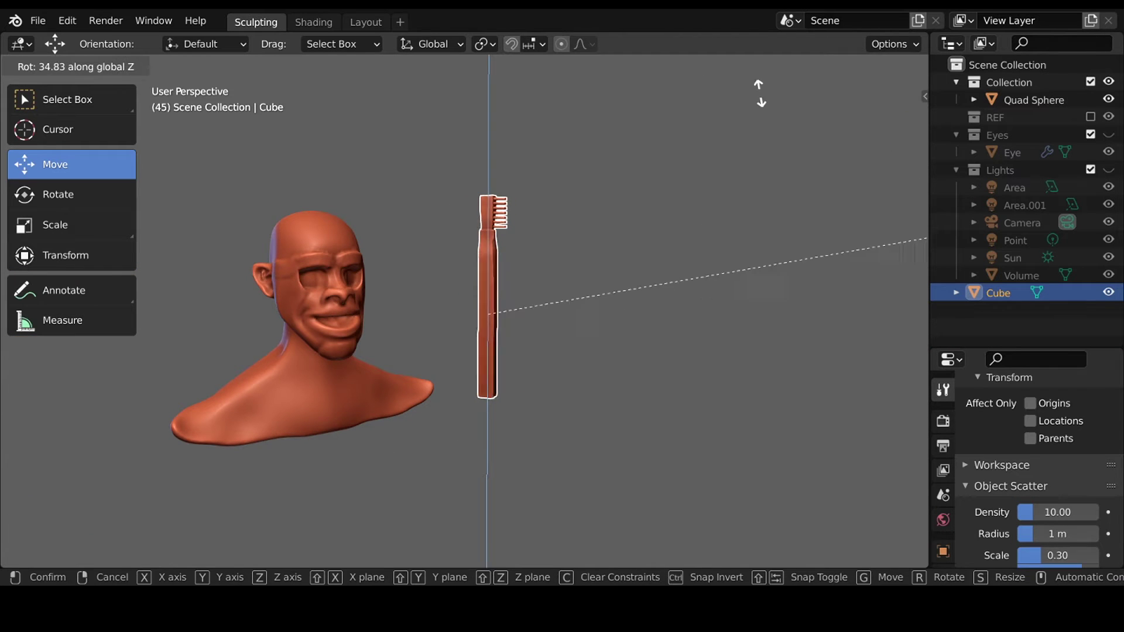
text(180)
key(Return)
key(g)
key(Escape)
key(g)
click(523, 353)
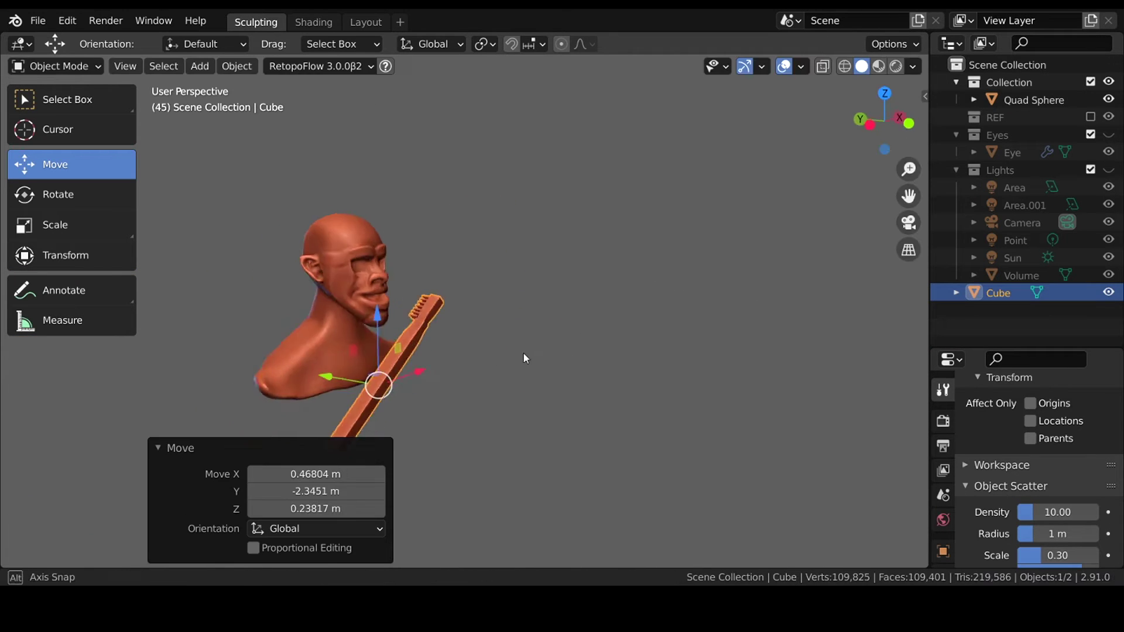
Tilt the toothbrush diagonally about the X axis.
middle_drag(523, 353, 493, 353)
key(r)
key(Escape)
key(r)
key(x)
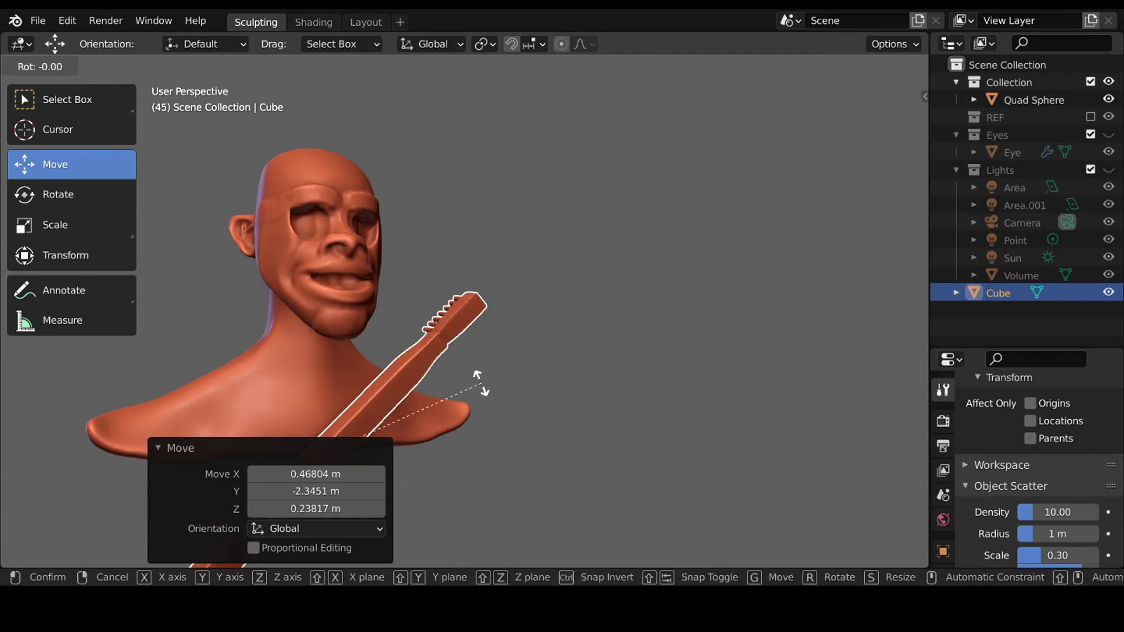
click(511, 451)
Scale the toothbrush down and settle it in front of the shoulder.
key(r)
key(r)
key(Escape)
key(ctrl+z)
key(ctrl+z)
key(s)
click(438, 381)
middle_drag(439, 381, 445, 368)
key(ctrl+z)
key(ctrl+z)
key(ctrl+z)
Scale both eyes down to 0.882 and seat them in the head's eye sockets.
key(g)
click(468, 268)
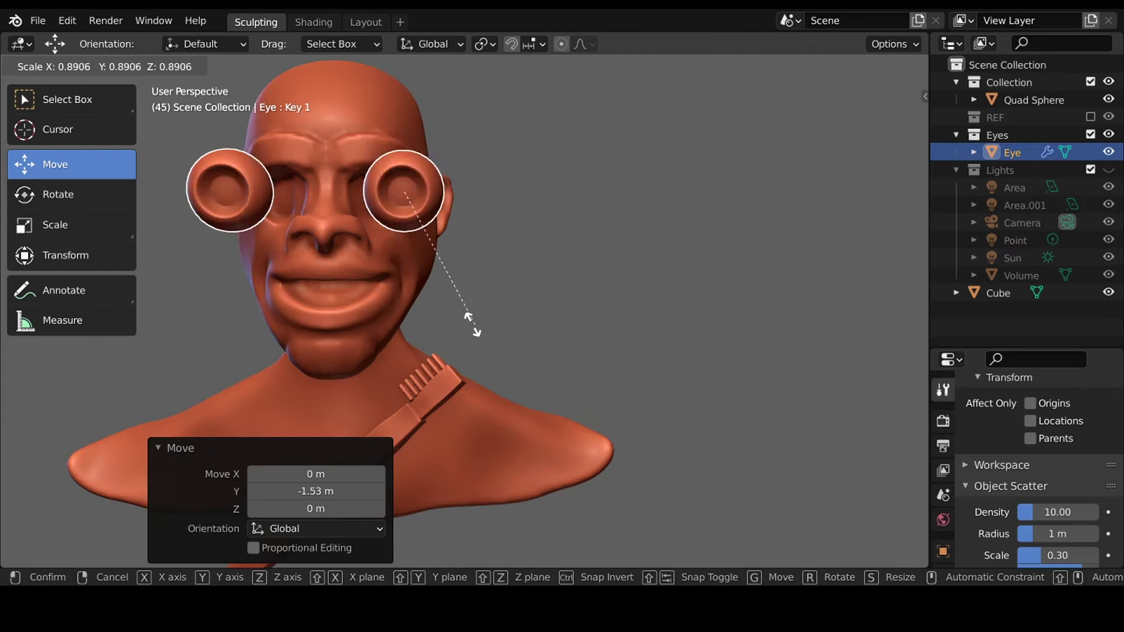
mouse_move(410, 281)
middle_down()
mouse_move(350, 294)
mouse_move(392, 331)
middle_up()
key(s)
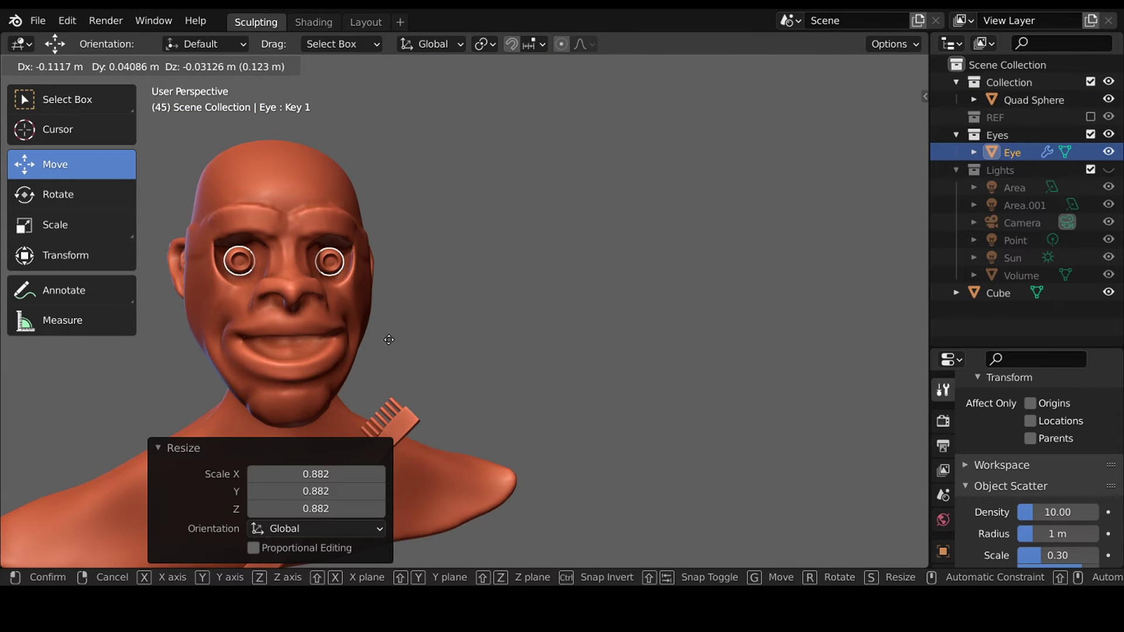
click(389, 340)
scroll(312, 328, up, 3)
mouse_move(312, 328)
middle_down()
mouse_move(529, 381)
mouse_move(621, 383)
middle_up()
scroll(621, 383, up, 3)
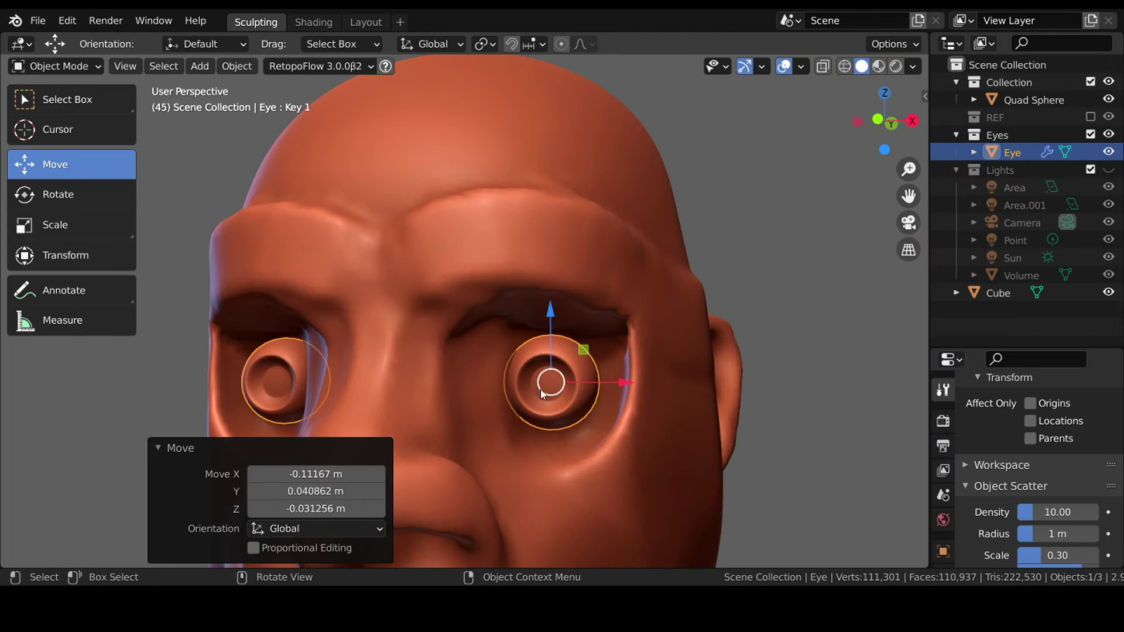
scroll(542, 394, down, 3)
Save, then put the Quad Sphere head into Sculpt Mode with the Grab brush.
click(578, 332)
key(ctrl+s)
key(ctrl+Tab)
click(574, 363)
key(x)
mouse_move(552, 357)
middle_down()
mouse_move(582, 365)
mouse_move(527, 316)
mouse_move(522, 333)
mouse_move(534, 295)
middle_up()
key(g)
Build up the first eyelid with the Draw, Grab, Scrape and Clay Strips brushes.
middle_drag(410, 263, 515, 316)
key(f)
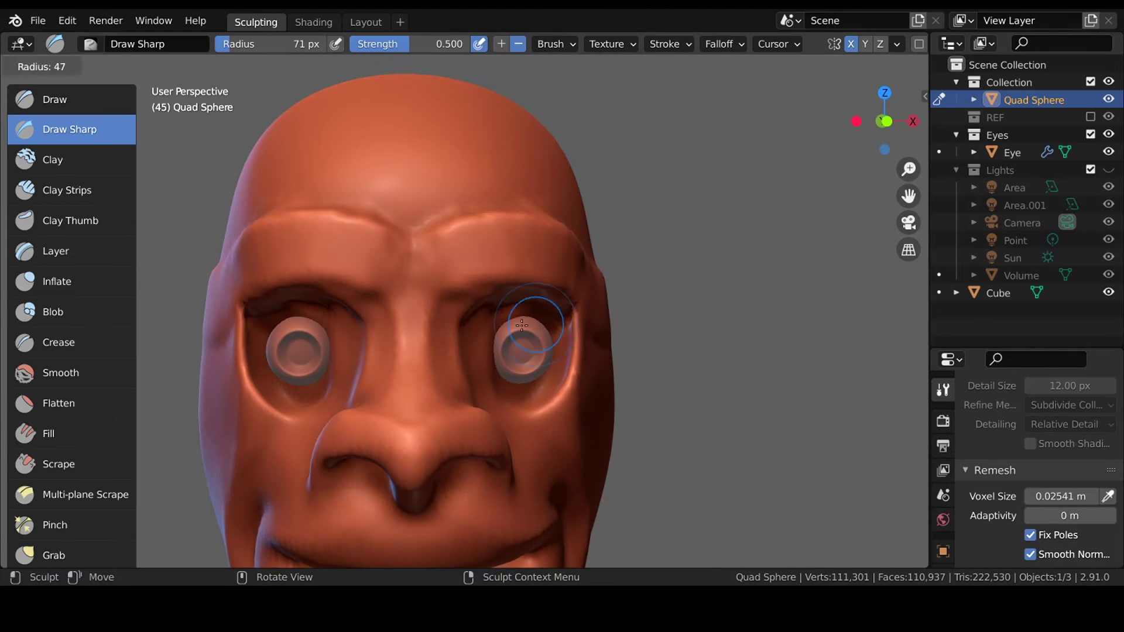
mouse_move(550, 343)
middle_down()
mouse_move(487, 376)
mouse_move(540, 351)
mouse_move(535, 412)
mouse_move(552, 383)
mouse_move(485, 244)
mouse_move(427, 356)
mouse_move(452, 385)
mouse_move(440, 383)
middle_up()
key(g)
key(shift+t)
key(g)
key(c)
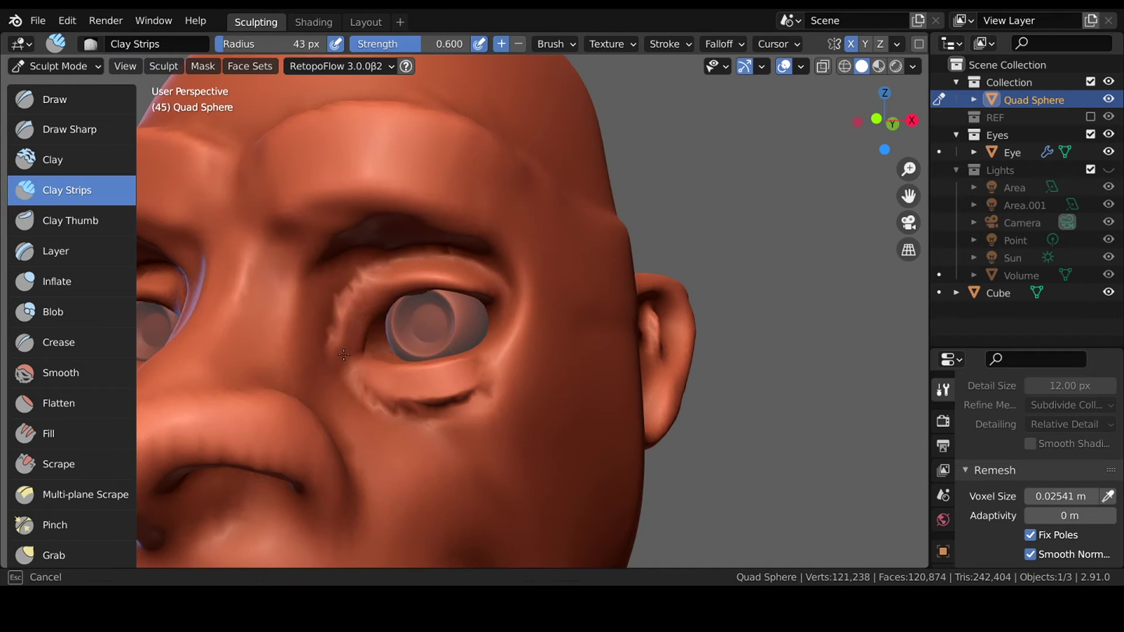
Refine the lids from side and close-up angles with the Grab and Scrape brushes.
mouse_move(462, 263)
middle_down()
mouse_move(414, 396)
mouse_move(558, 366)
middle_up()
key(g)
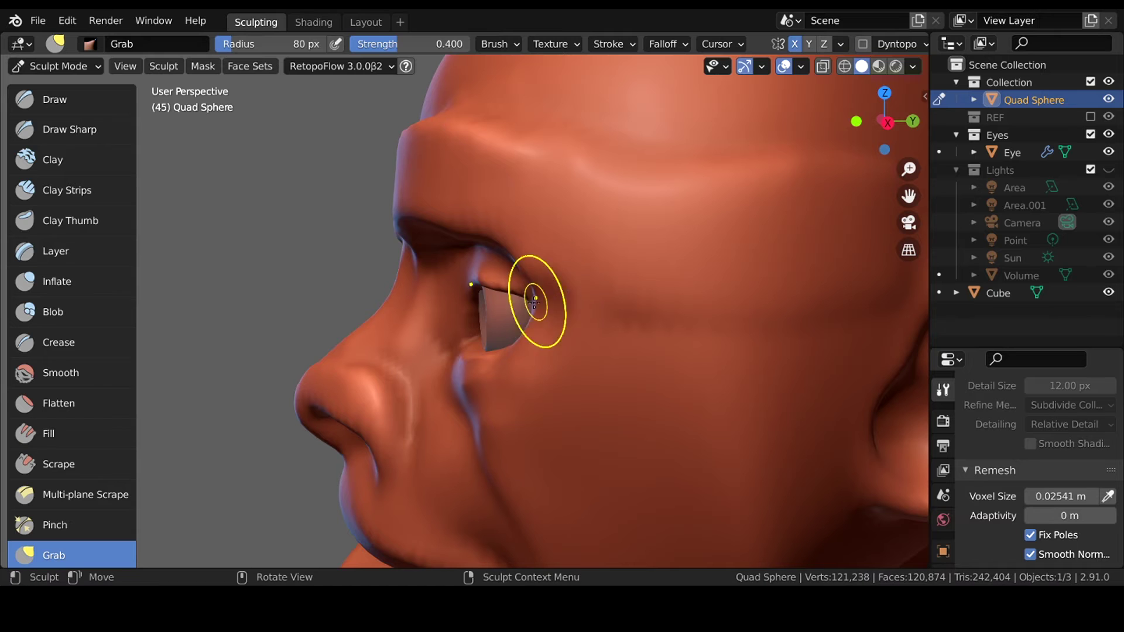
key(shift+t)
mouse_move(478, 367)
middle_down()
mouse_move(433, 375)
mouse_move(457, 432)
mouse_move(473, 393)
mouse_move(364, 402)
mouse_move(283, 264)
middle_up()
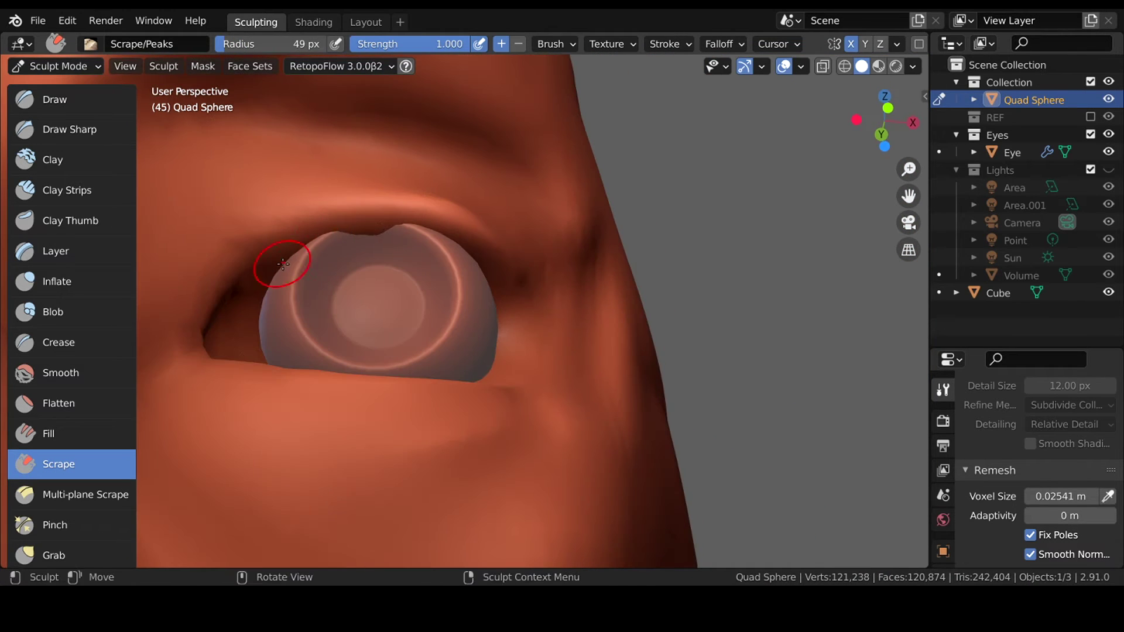
middle_drag(397, 226, 323, 334)
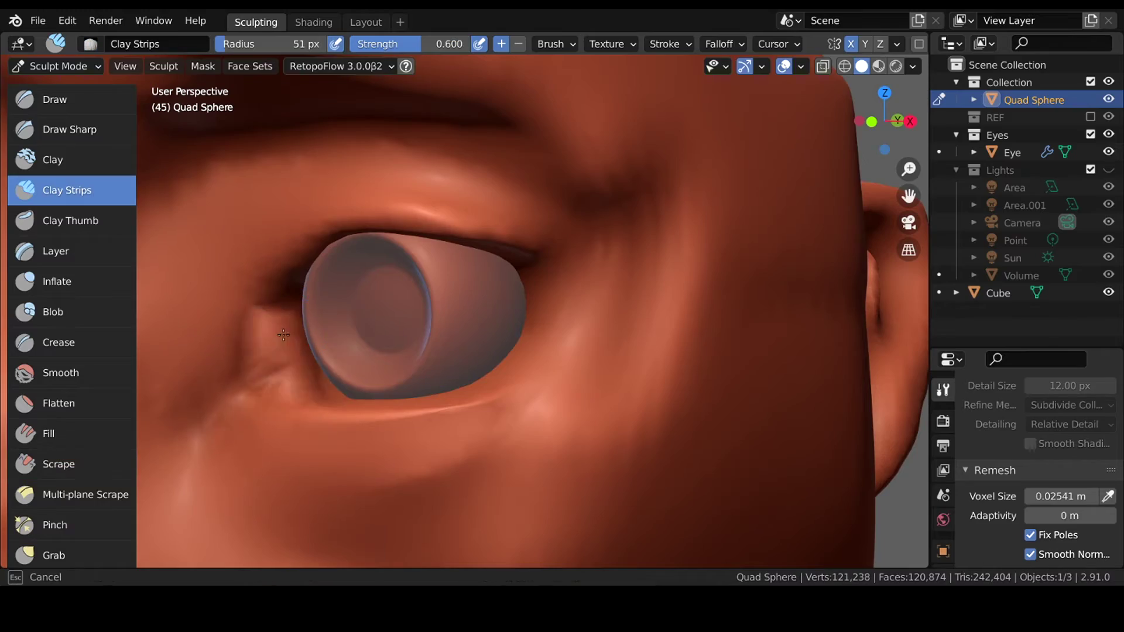
scroll(409, 312, down, 8)
Remesh the head at a finer 0.01499 m voxel size.
key(r)
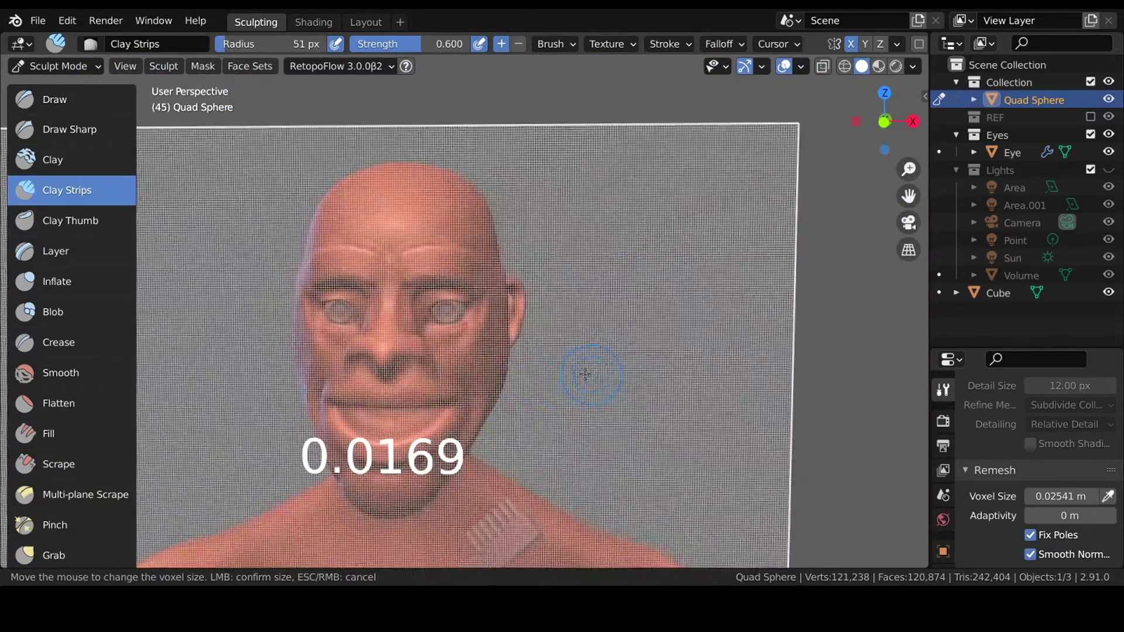
key(Escape)
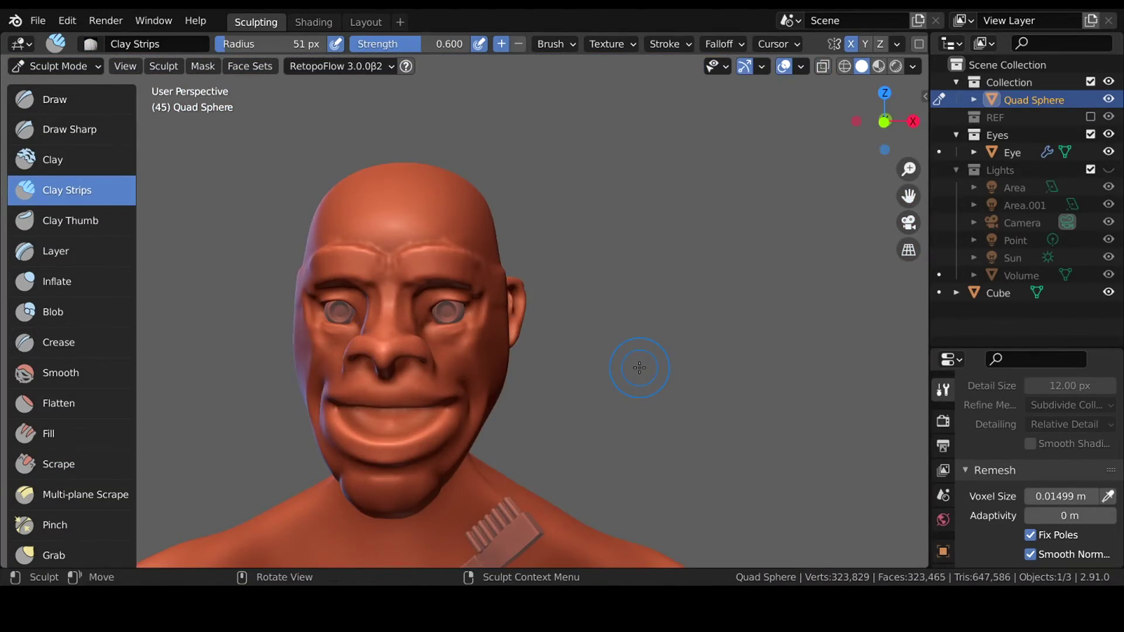
scroll(522, 251, up, 5)
scroll(409, 331, up, 5)
Inflate the lids and under-eye bags, then save and switch to the Crease brush.
key(i)
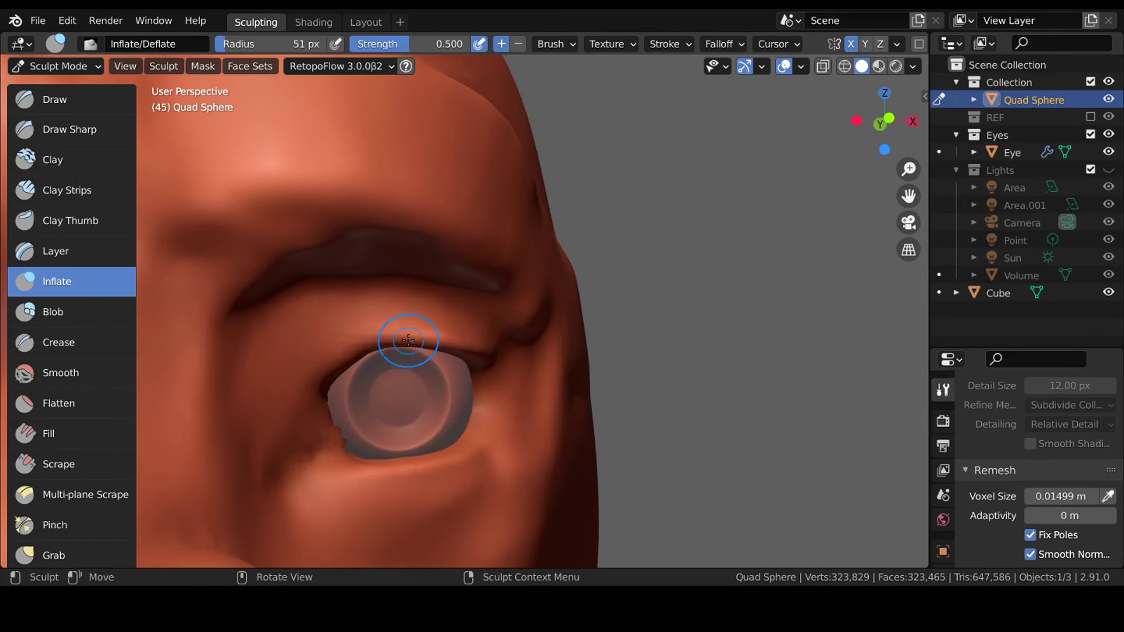
mouse_move(324, 357)
middle_down()
mouse_move(459, 359)
mouse_move(351, 464)
middle_up()
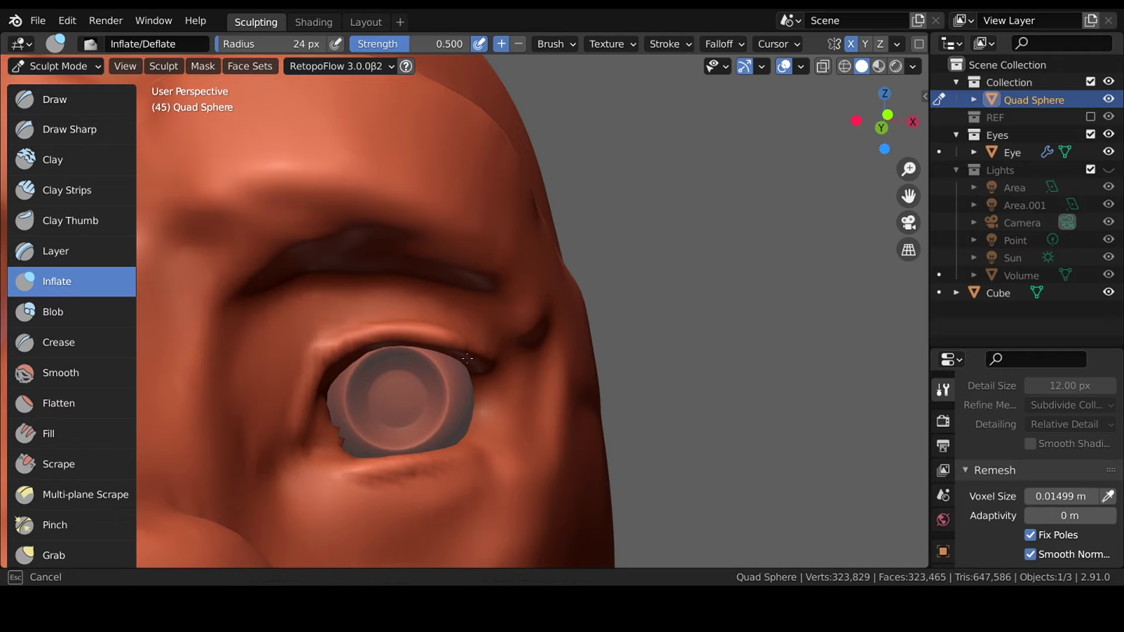
mouse_move(460, 341)
middle_down()
mouse_move(420, 402)
mouse_move(340, 409)
middle_up()
key(shift+c)
key(ctrl+s)
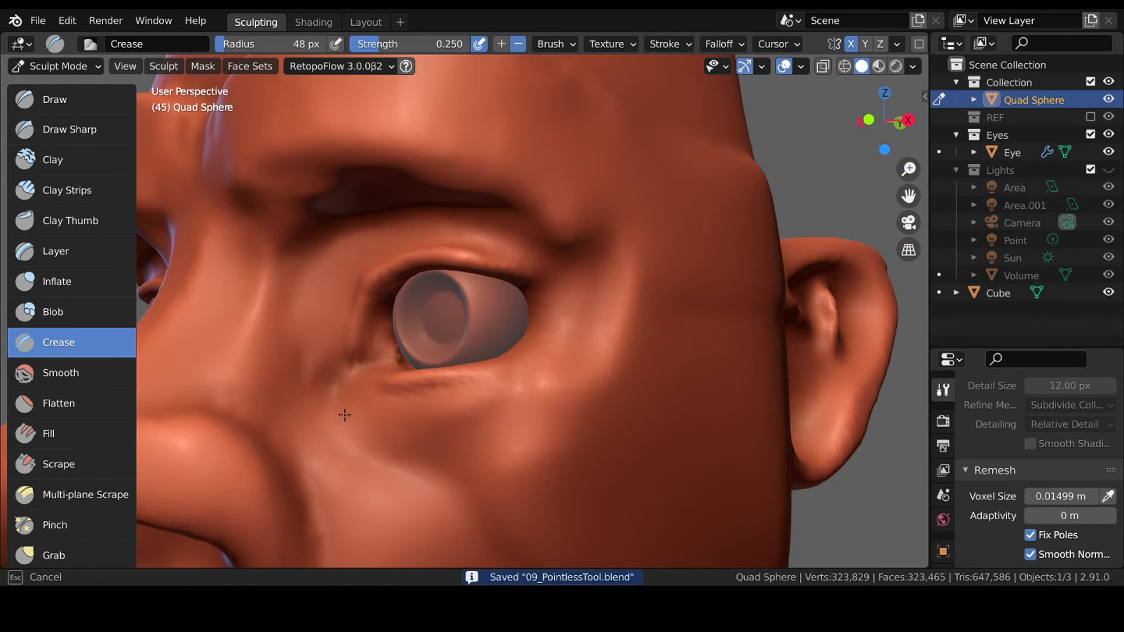
Crease and scrape the brow and lids sharper from side angles, then save.
middle_drag(320, 480, 475, 445)
mouse_move(461, 350)
middle_down()
mouse_move(311, 354)
mouse_move(300, 378)
middle_up()
scroll(366, 368, down, 5)
middle_drag(478, 322, 465, 410)
key(shift+t)
scroll(479, 378, up, 2)
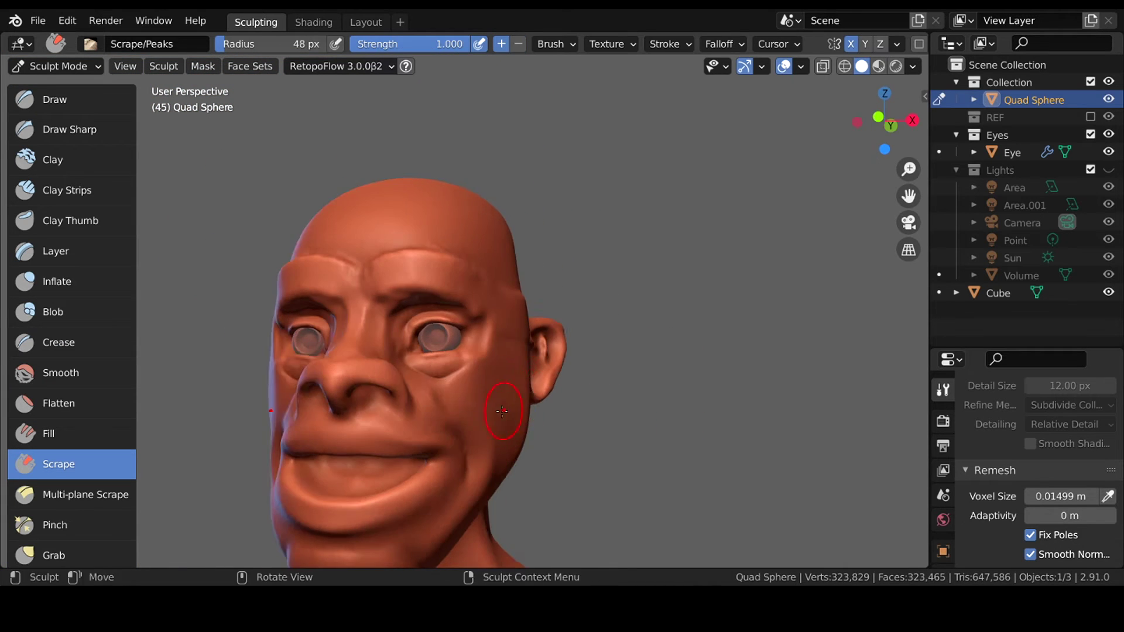
scroll(527, 345, up, 4)
scroll(495, 287, down, 2)
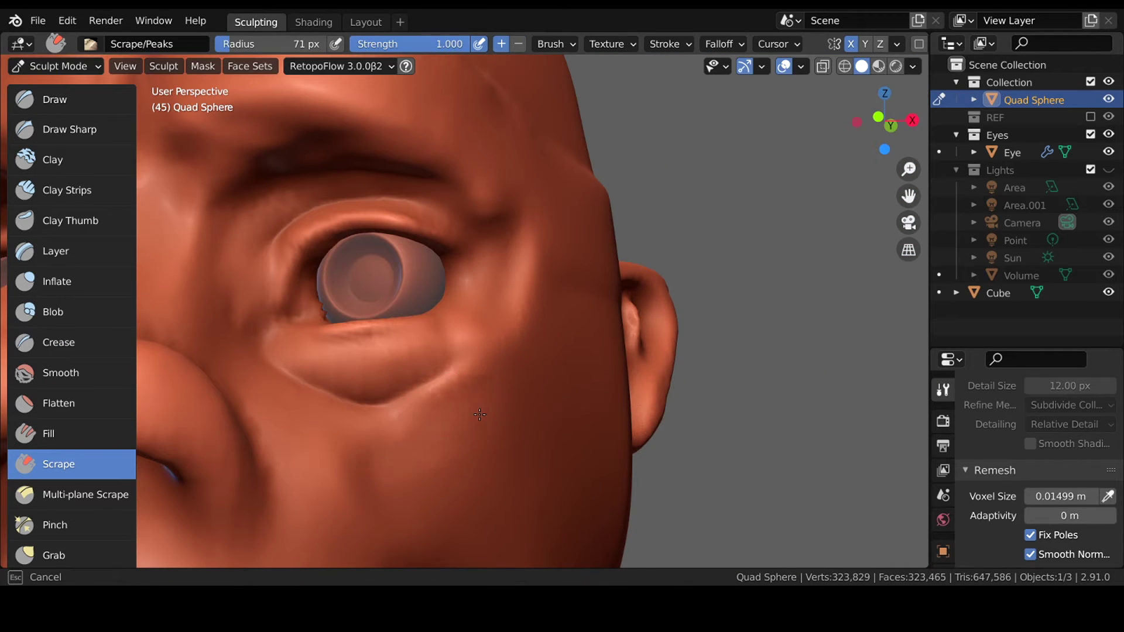
scroll(502, 338, down, 5)
scroll(465, 351, up, 3)
mouse_move(464, 351)
middle_down()
mouse_move(459, 439)
mouse_move(466, 402)
middle_up()
key(ctrl+s)
Return to Object Mode and view the scene from the top.
key(ctrl+Tab)
click(426, 388)
key(KP_7)
key(shift+a)
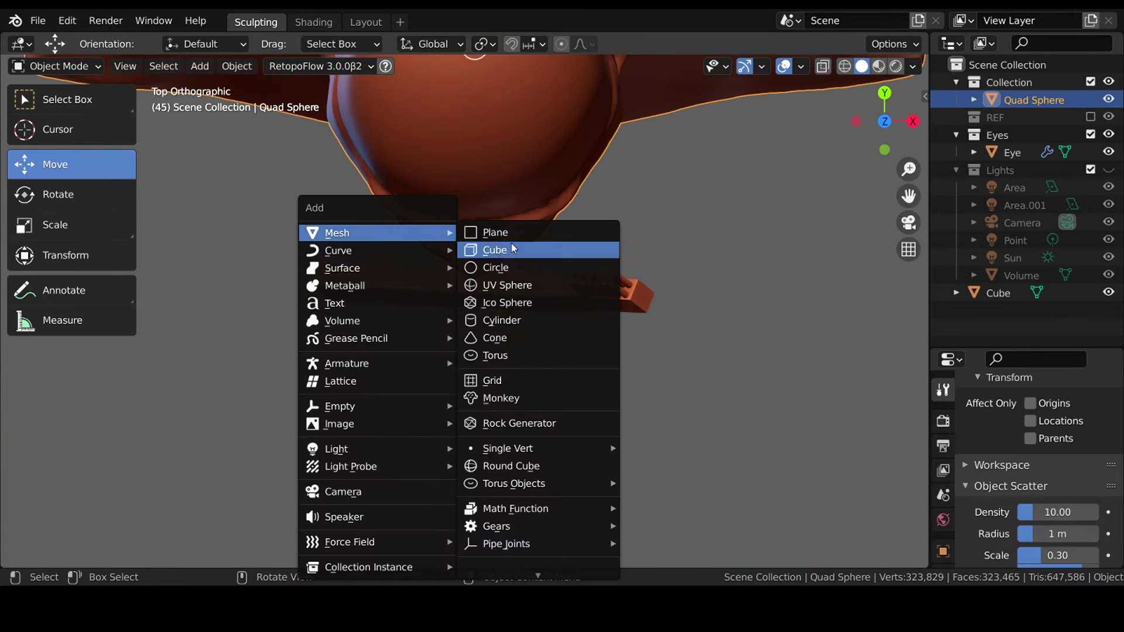
Add a cylinder, flatten it and raise it to the top of the head.
click(502, 320)
key(KP_1)
key(g)
key(z)
click(575, 219)
key(s)
key(z)
key(g)
key(z)
click(475, 278)
Scale the cylinder up to fit around the head, checked from the side.
key(KP_3)
key(r)
key(s)
click(648, 324)
middle_drag(648, 324, 722, 374)
In Edit Mode, loop-cut the cylinder and extrude its lower band outward into a wide brim.
key(ctrl+Tab)
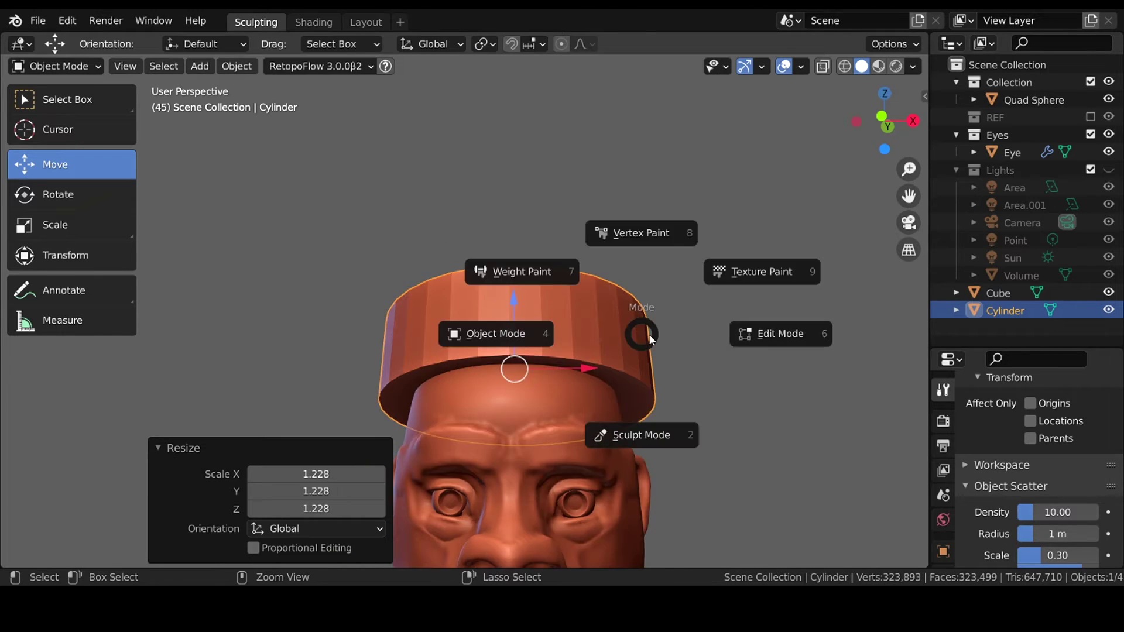
click(652, 340)
key(ctrl+r)
click(623, 334)
key(e)
click(705, 359)
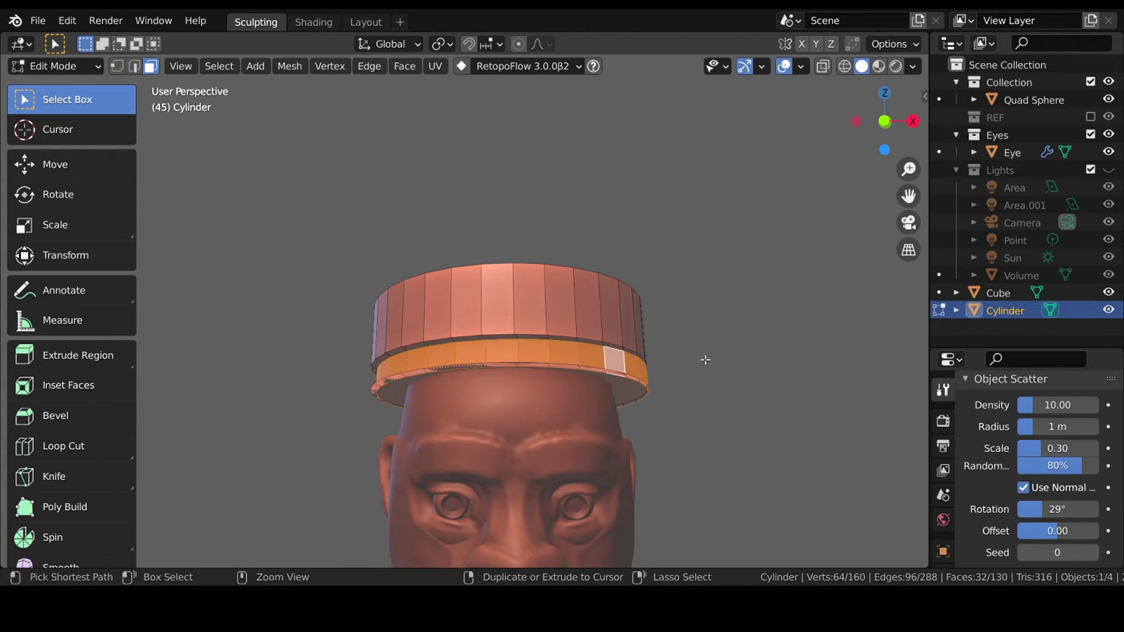
key(s)
click(741, 335)
Extrude the top cap upward into the hat's crown and leave Edit Mode.
middle_drag(741, 335, 721, 275)
click(504, 228)
key(e)
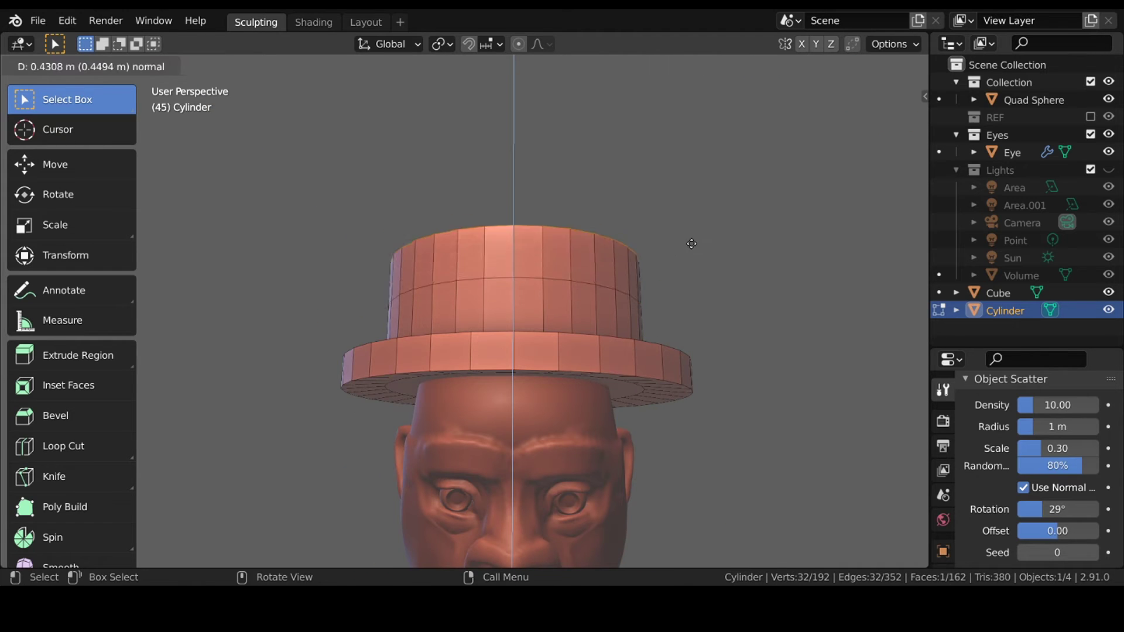
click(692, 244)
key(s)
click(602, 269)
key(KP_0)
key(Tab)
Shade the hat smooth, tilt it -21.4° on X, position it on the head and save.
right_click(524, 244)
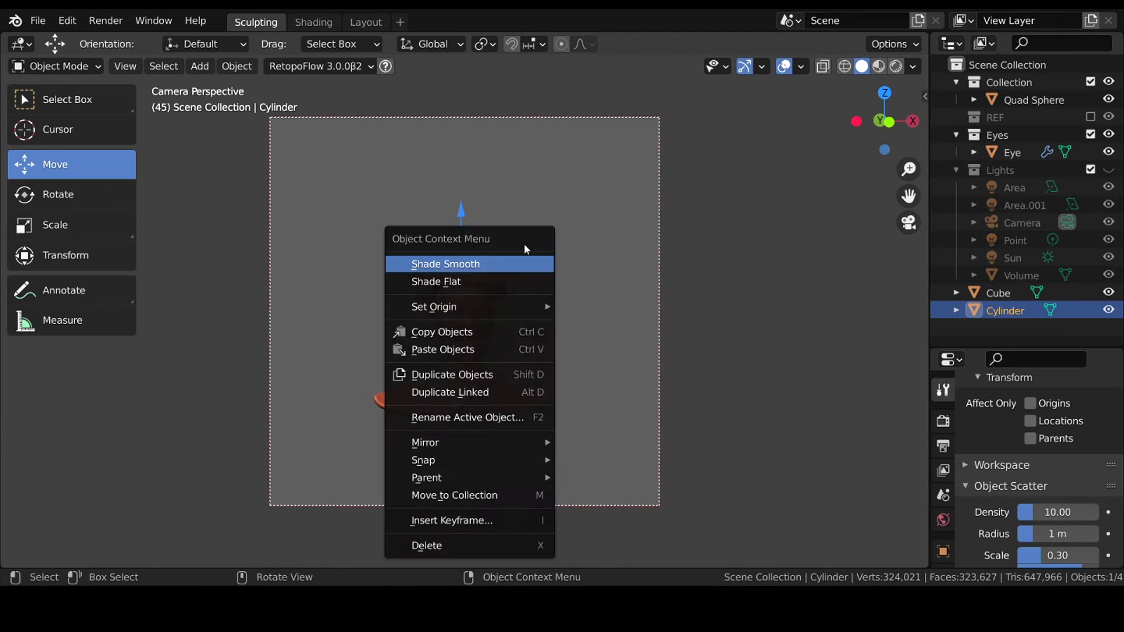
key(Escape)
key(r)
key(x)
click(492, 363)
key(g)
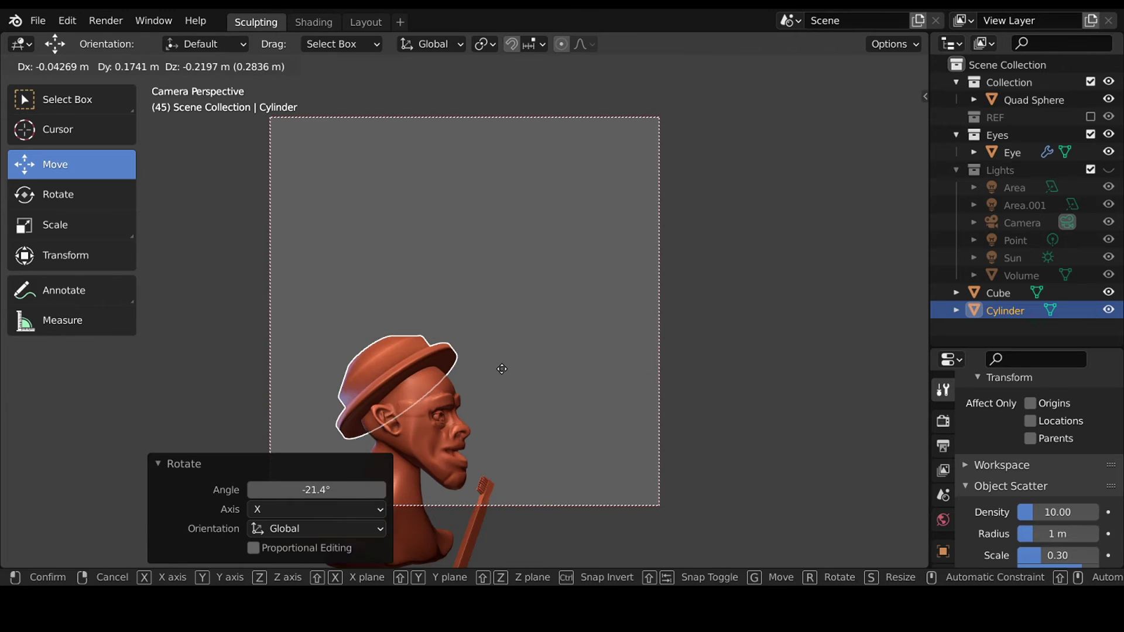
click(445, 394)
key(ctrl+s)
Frame the hatted bust in the camera view and try adjusting the hat's geometry.
key(KP_0)
key(KP_0)
scroll(523, 337, up, 4)
middle_drag(527, 351, 539, 403)
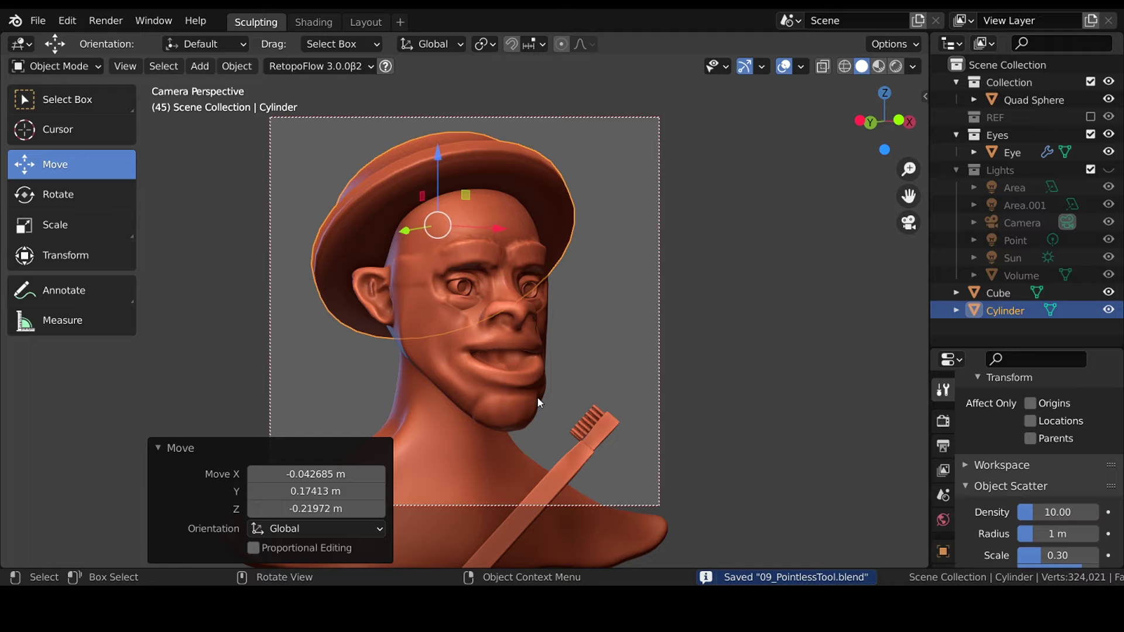
click(166, 448)
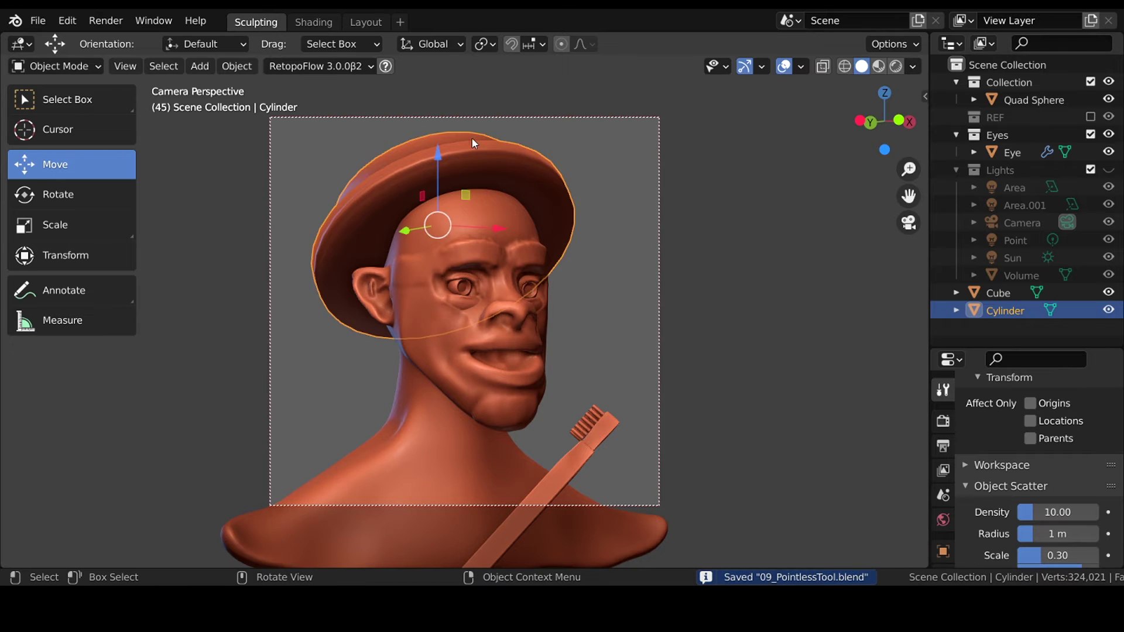
middle_drag(472, 143, 586, 310)
key(Tab)
key(g)
key(g)
key(g)
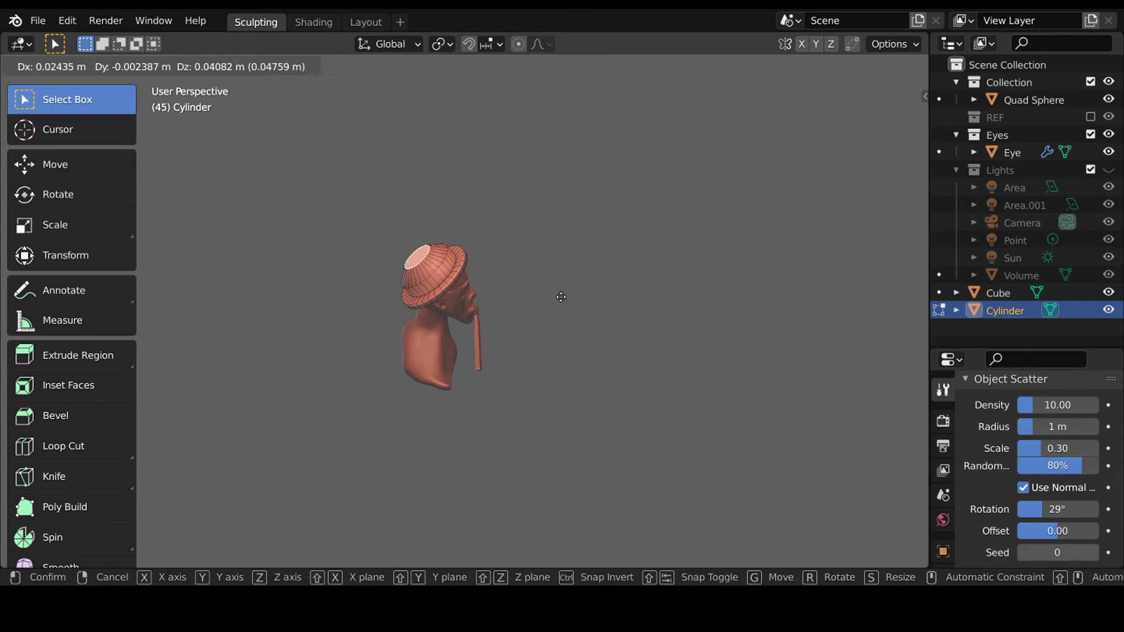
key(Escape)
key(KP_0)
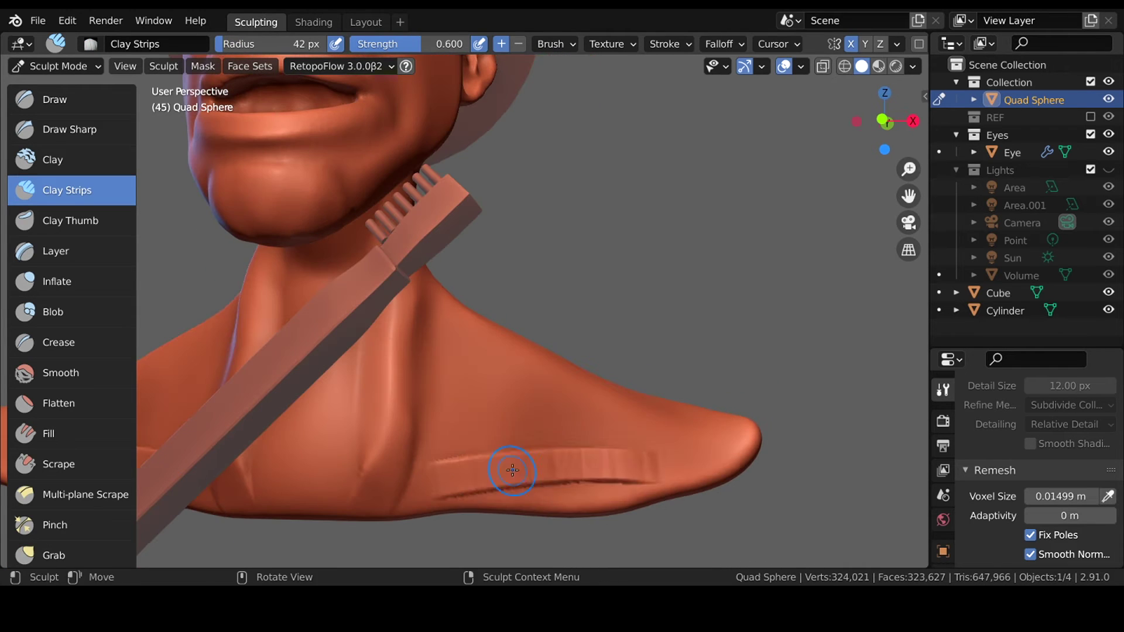
Save, check the camera view, and shape the neck and chest with the Grab brush.
key(ctrl+s)
key(KP_0)
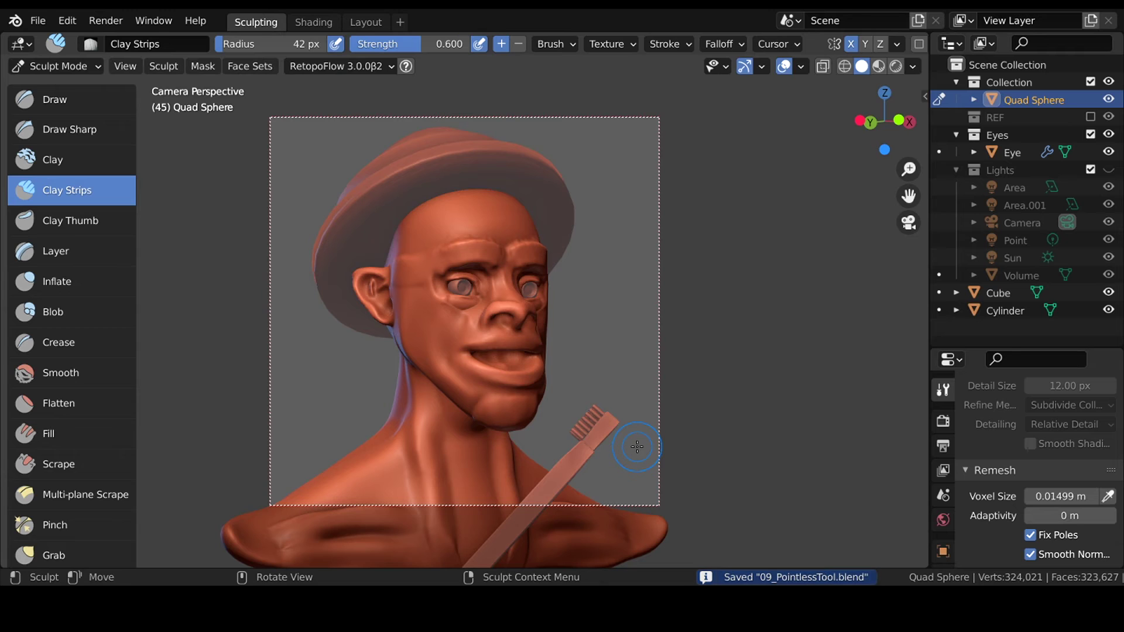
middle_drag(516, 382, 438, 374)
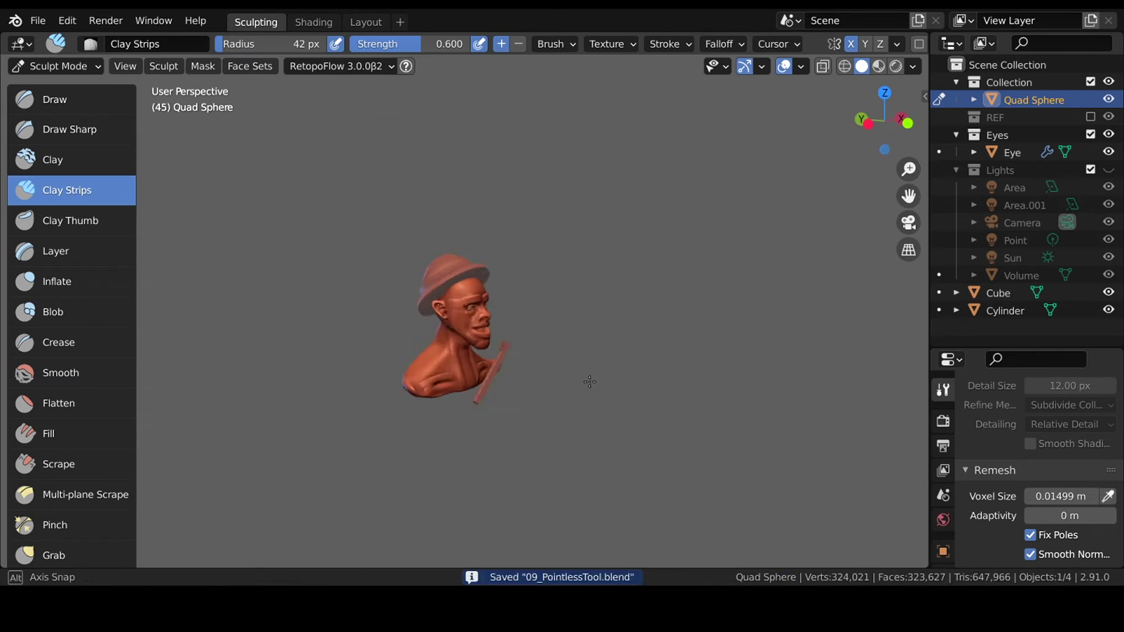
middle_drag(434, 431, 457, 411)
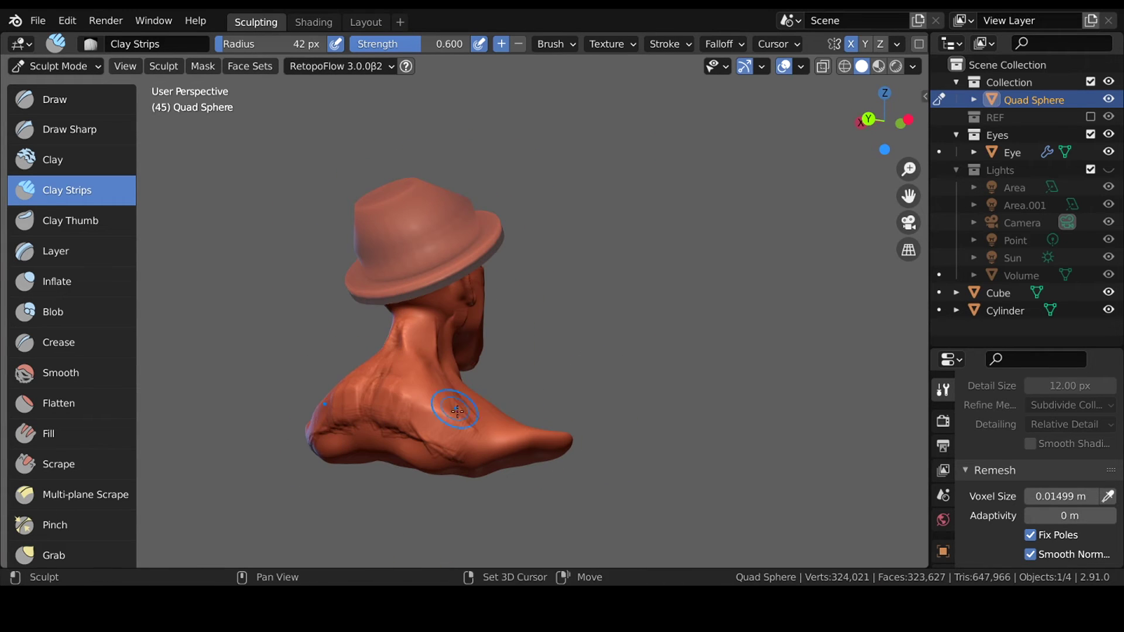
key(KP_0)
key(g)
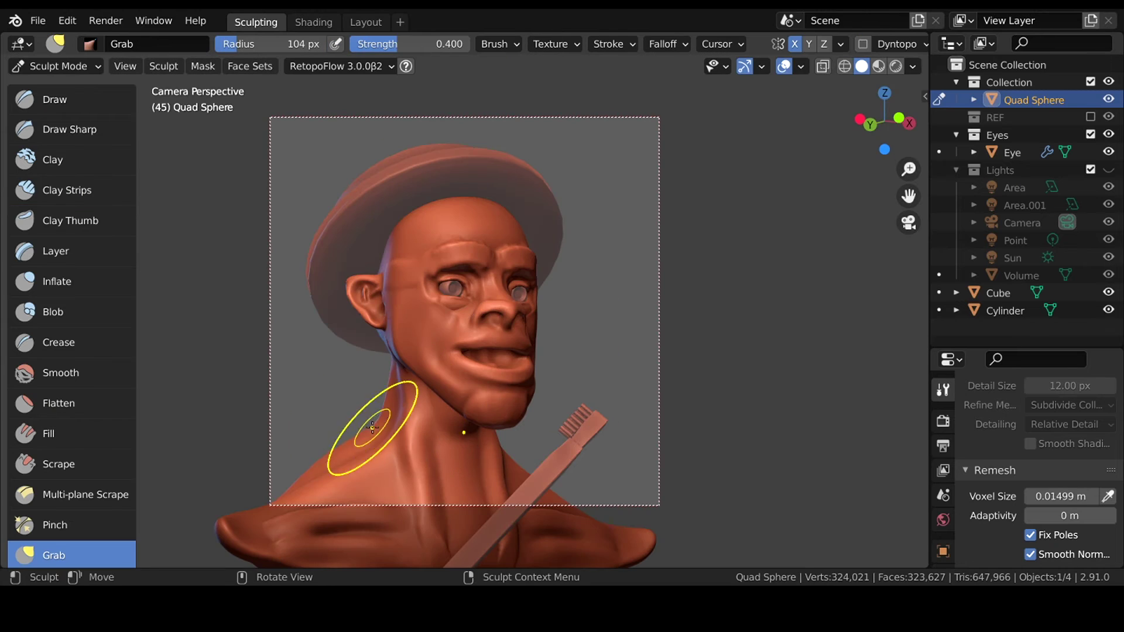
key(shift+c)
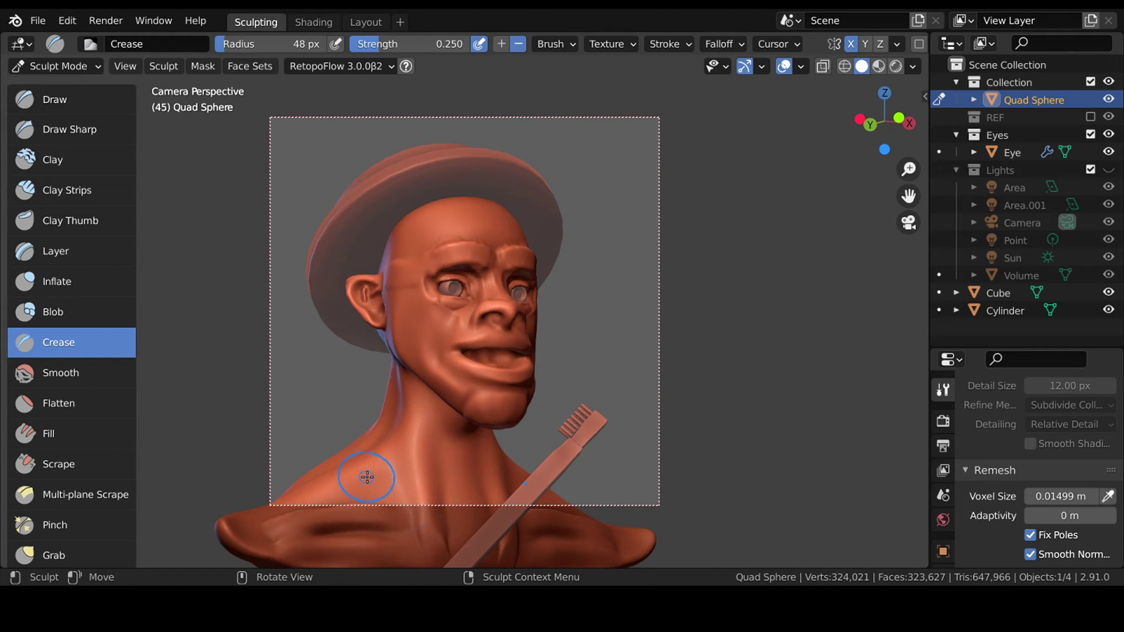
Crease neck detail from side profiles, then return to Object Mode.
middle_drag(490, 416, 366, 432)
middle_drag(409, 380, 521, 393)
key(ctrl+Tab)
click(385, 416)
key(KP_0)
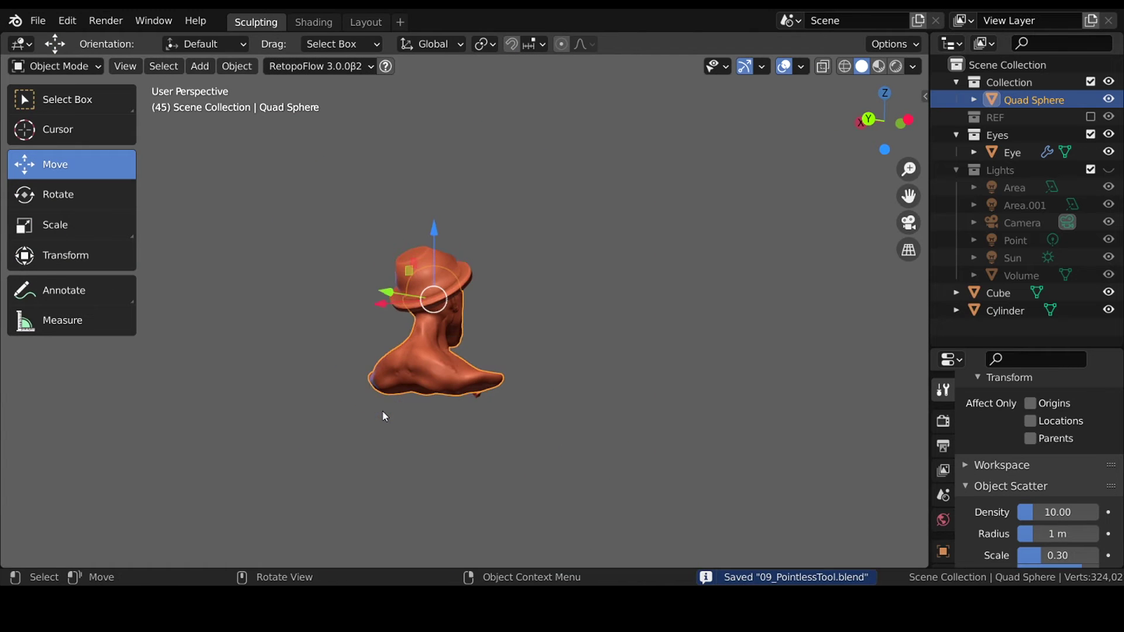
Put the bust back in Sculpt Mode and work the face with the Scrape brush.
key(ctrl+Tab)
scroll(432, 402, up, 5)
key(shift+t)
mouse_move(431, 401)
middle_down()
mouse_move(414, 334)
mouse_move(301, 388)
mouse_move(351, 381)
mouse_move(415, 406)
mouse_move(357, 406)
mouse_move(344, 446)
mouse_move(552, 419)
mouse_move(529, 433)
middle_up()
key(ctrl+Tab)
click(370, 399)
Build up the lips with Clay Strips and Grab at a resized brush, then save.
key(g)
key(f)
key(c)
click(319, 428)
key(g)
key(c)
key(g)
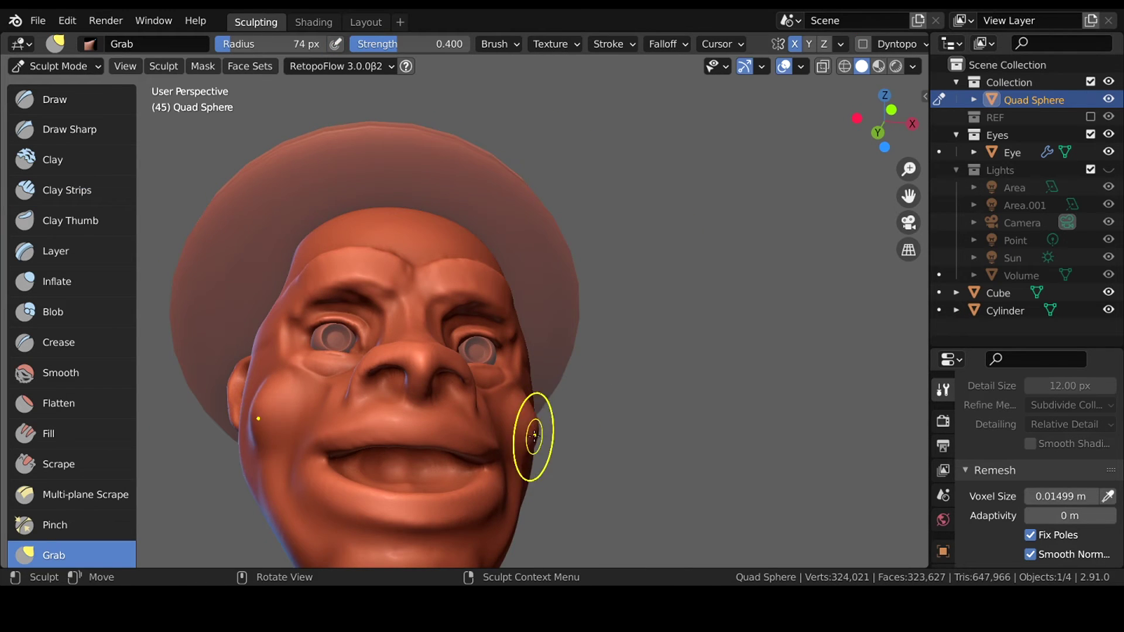
key(KP_0)
key(ctrl+s)
Define the lip edges in profile with the Crease, Clay Strips and Pinch brushes.
mouse_move(428, 315)
middle_down()
mouse_move(297, 412)
mouse_move(384, 469)
mouse_move(439, 469)
mouse_move(459, 431)
mouse_move(439, 418)
mouse_move(328, 420)
middle_up()
key(shift+c)
click(103, 187)
scroll(465, 420, up, 3)
key(p)
mouse_move(445, 415)
middle_down()
mouse_move(359, 440)
mouse_move(442, 465)
mouse_move(463, 445)
mouse_move(439, 420)
mouse_move(562, 374)
middle_up()
mouse_move(506, 402)
middle_down()
mouse_move(417, 403)
mouse_move(371, 366)
mouse_move(449, 315)
mouse_move(402, 351)
mouse_move(326, 314)
mouse_move(475, 476)
middle_up()
Fill out the lips with the Blob brush, then return to Object Mode in front view.
key(b)
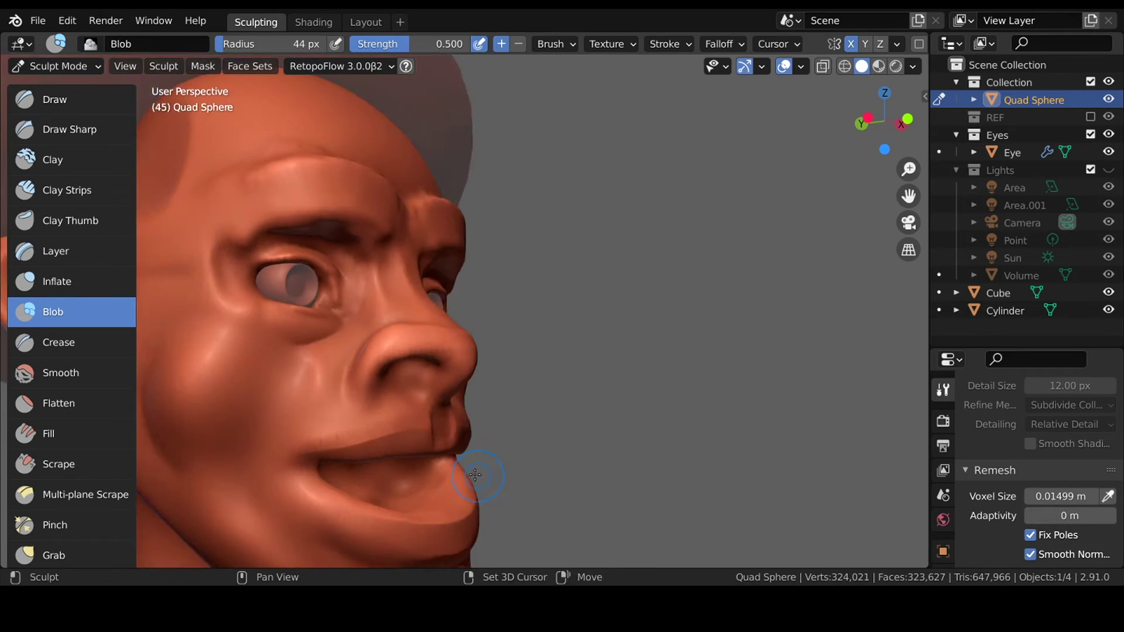
key(ctrl+Tab)
key(KP_1)
key(ctrl+a)
Add a UV sphere, move it down along Z and shrink it.
key(shift+a)
click(668, 295)
key(g)
key(z)
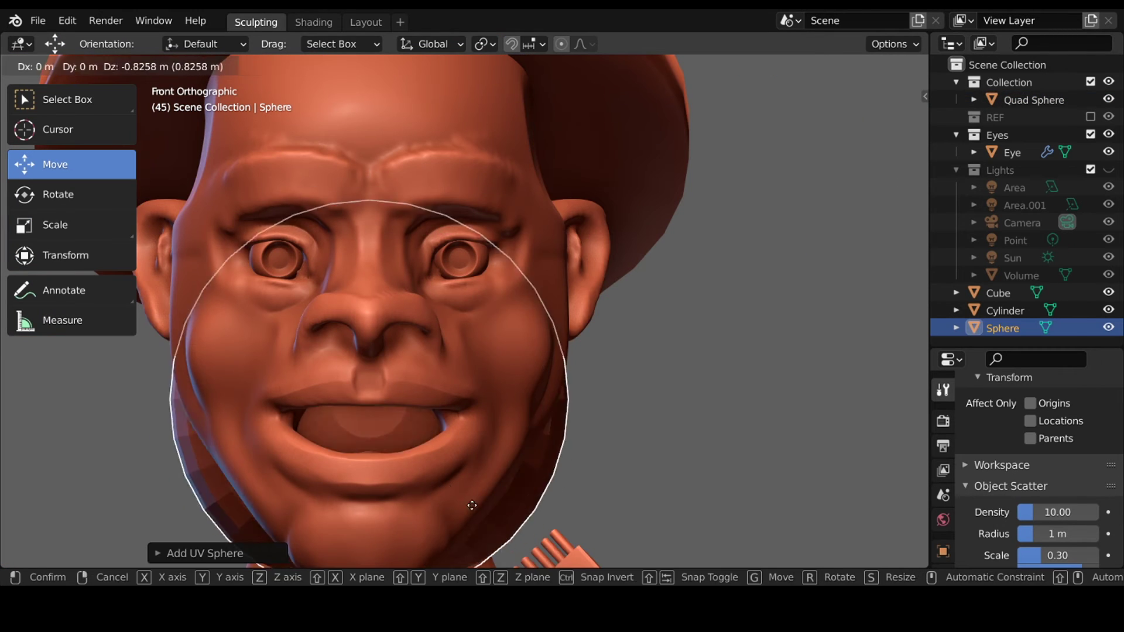
click(472, 505)
key(s)
click(421, 410)
Position the sphere inside the bust's mouth from side and front views and enlarge it.
key(KP_3)
click(290, 410)
middle_drag(289, 411, 468, 440)
key(KP_1)
key(s)
click(312, 438)
click(334, 434)
Put the sphere into Sculpt Mode and check it from the camera view.
key(ctrl+Tab)
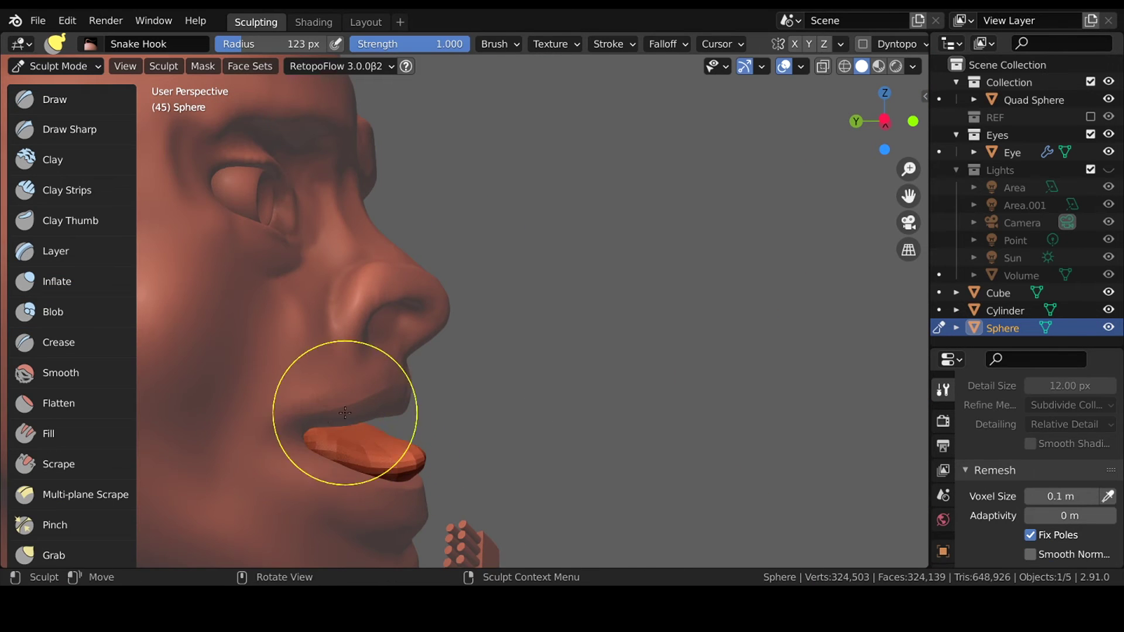
mouse_move(324, 422)
middle_down()
mouse_move(502, 426)
mouse_move(498, 458)
mouse_move(514, 419)
mouse_move(477, 476)
mouse_move(369, 422)
middle_up()
key(ctrl+Tab)
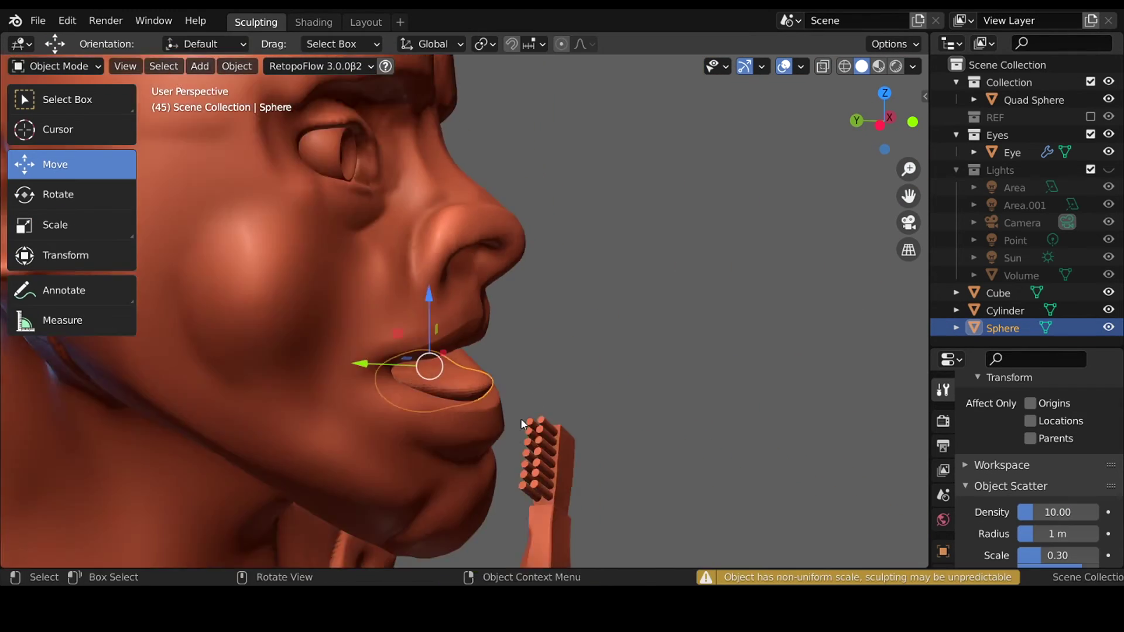
key(KP_0)
mouse_move(532, 365)
middle_down()
mouse_move(501, 363)
mouse_move(539, 346)
middle_up()
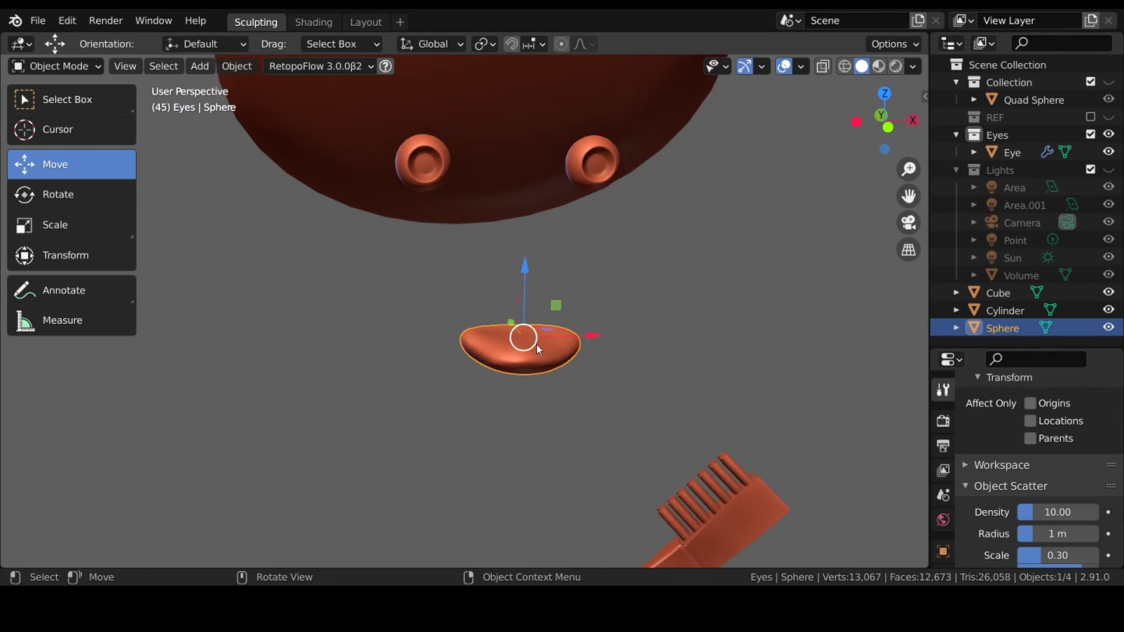
key(ctrl+Tab)
click(551, 392)
Pull the sphere into a tongue shape with a 44 px Snake Hook brush and save.
key(f)
click(495, 380)
scroll(495, 381, up, 5)
scroll(442, 407, down, 2)
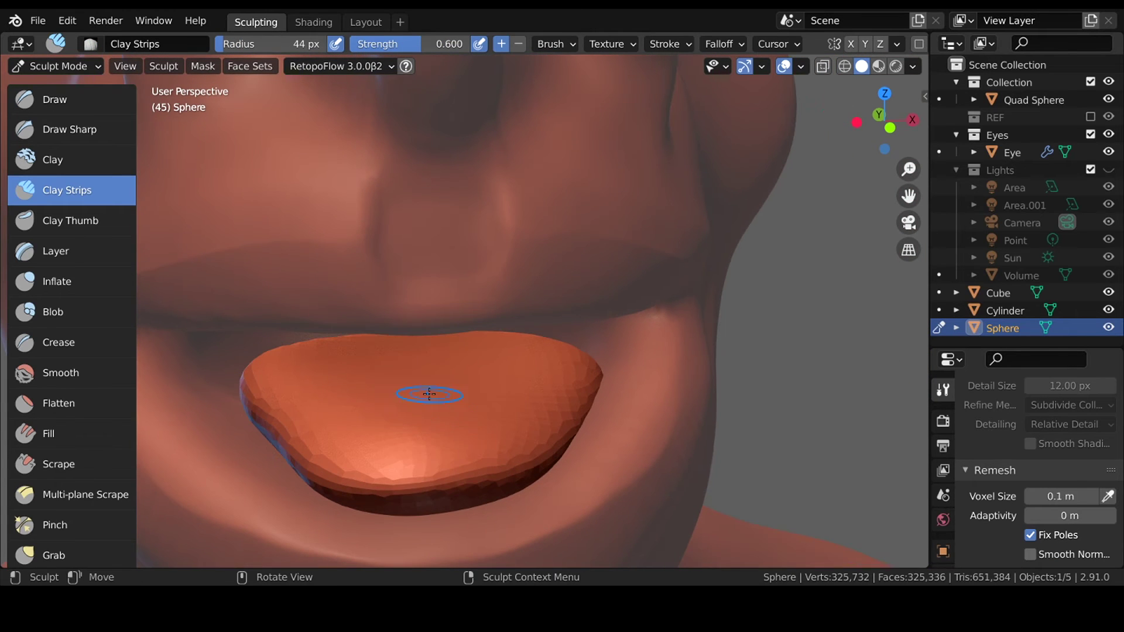
mouse_move(451, 397)
middle_down()
mouse_move(605, 329)
mouse_move(462, 445)
middle_up()
drag(433, 451, 498, 445)
mouse_move(497, 445)
middle_down()
mouse_move(610, 357)
mouse_move(531, 398)
middle_up()
key(ctrl+s)
Apply the tongue object's scale in Object Mode with Ctrl+A.
key(ctrl+Tab)
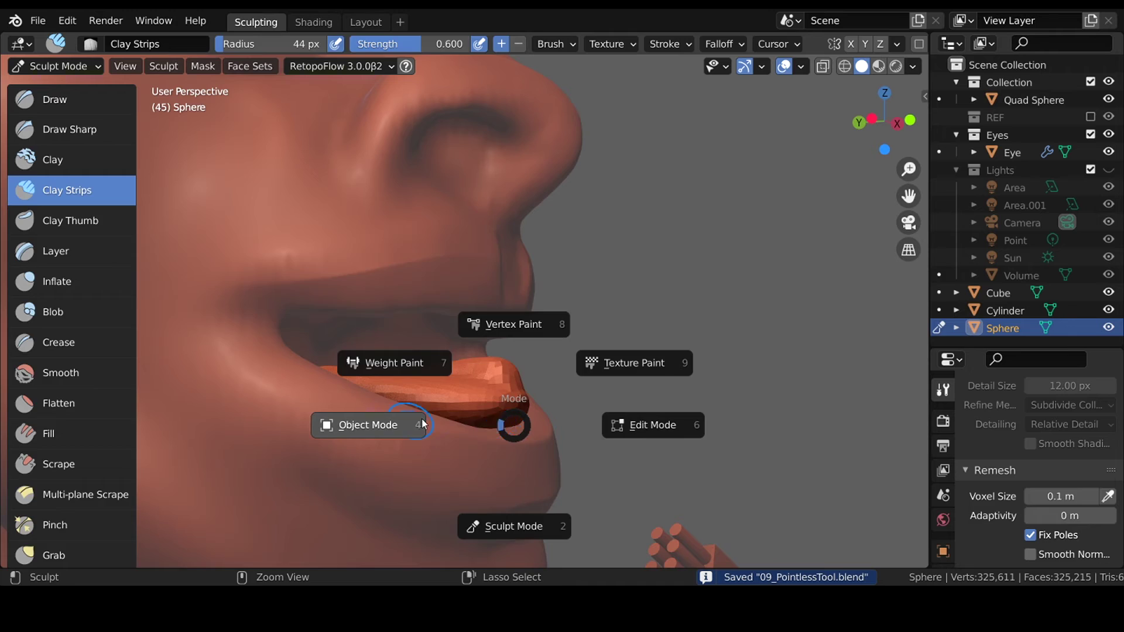
click(421, 419)
key(ctrl+Tab)
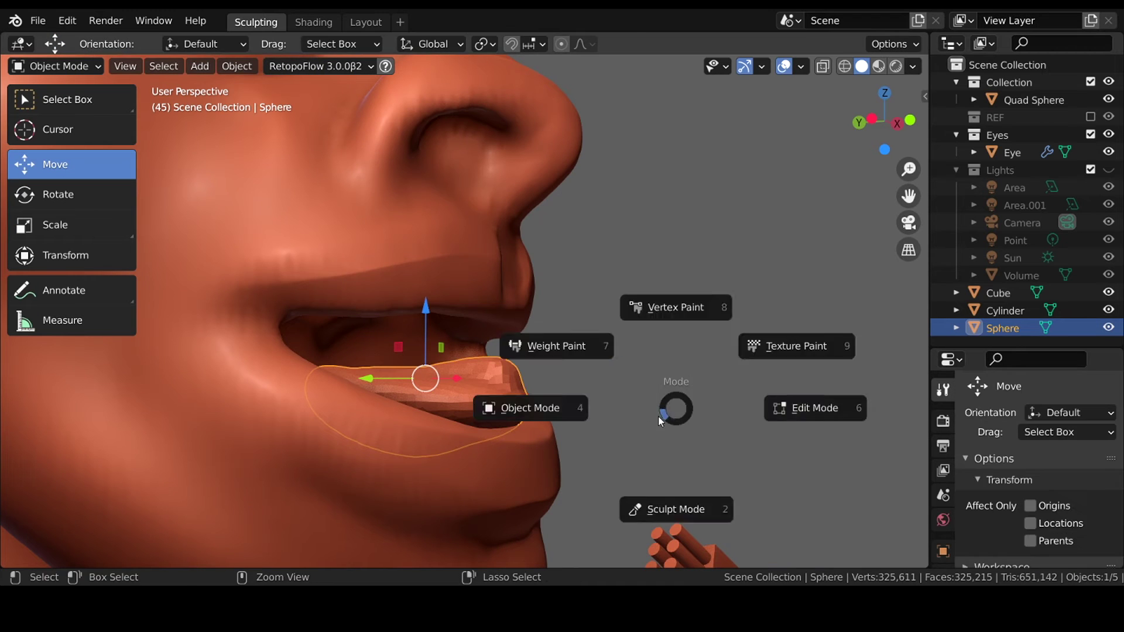
click(674, 509)
key(ctrl+Tab)
key(ctrl+a)
click(525, 373)
key(ctrl+Tab)
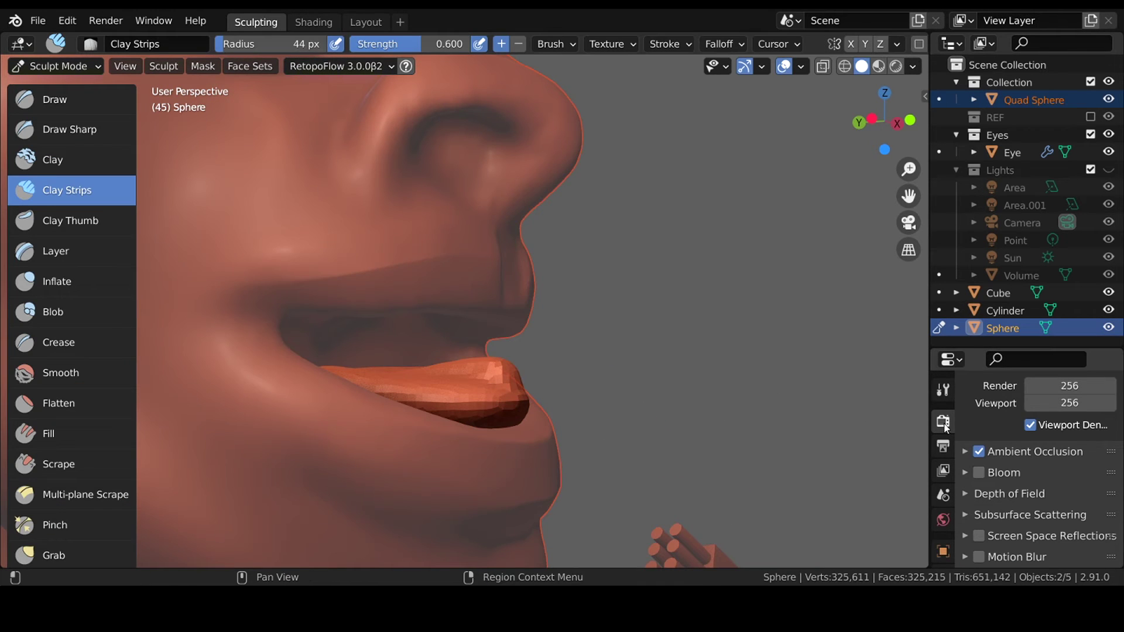
Remesh the tongue at 0.01623 m voxel size, inspect it and save.
click(943, 390)
key(shift+r)
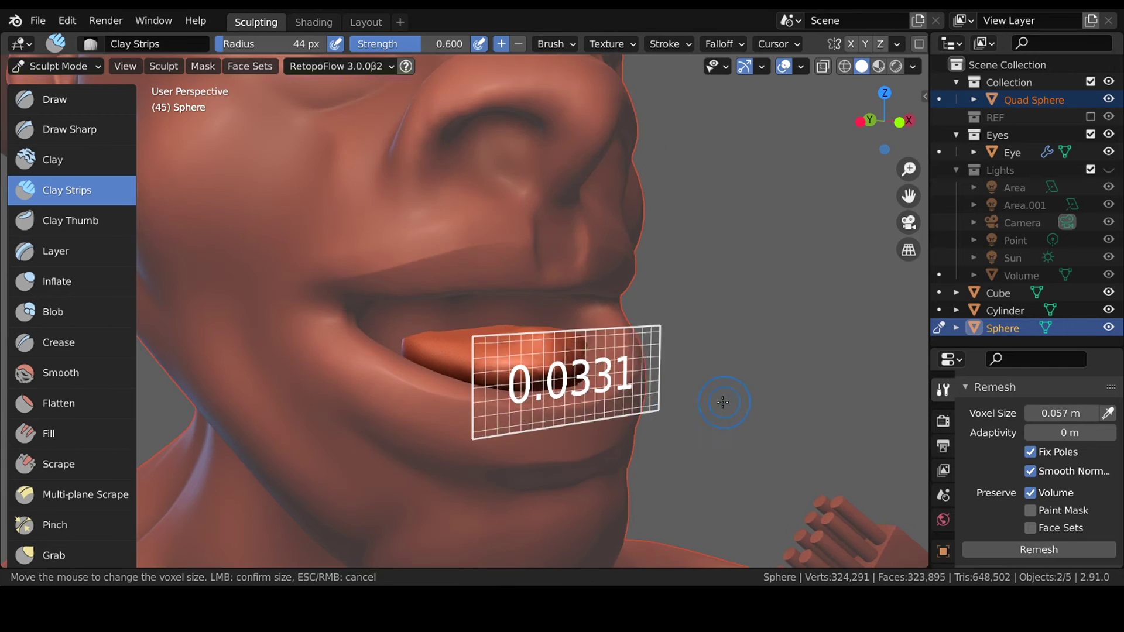
click(720, 401)
key(ctrl+r)
middle_drag(720, 401, 562, 416)
middle_drag(517, 353, 555, 329)
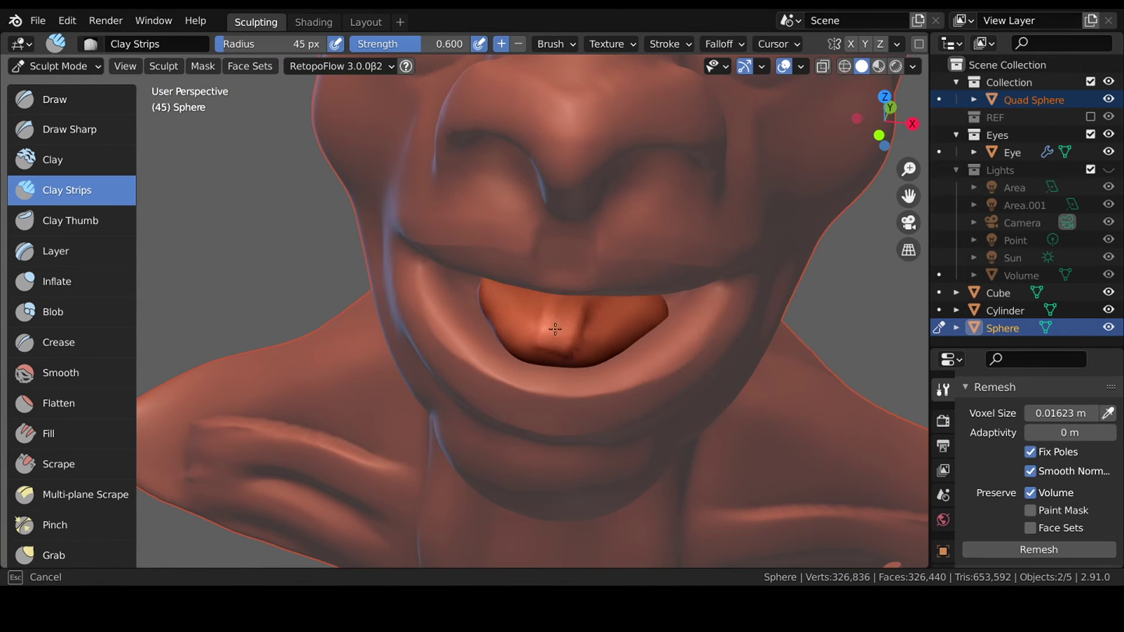
key(KP_0)
key(ctrl+s)
key(ctrl+Tab)
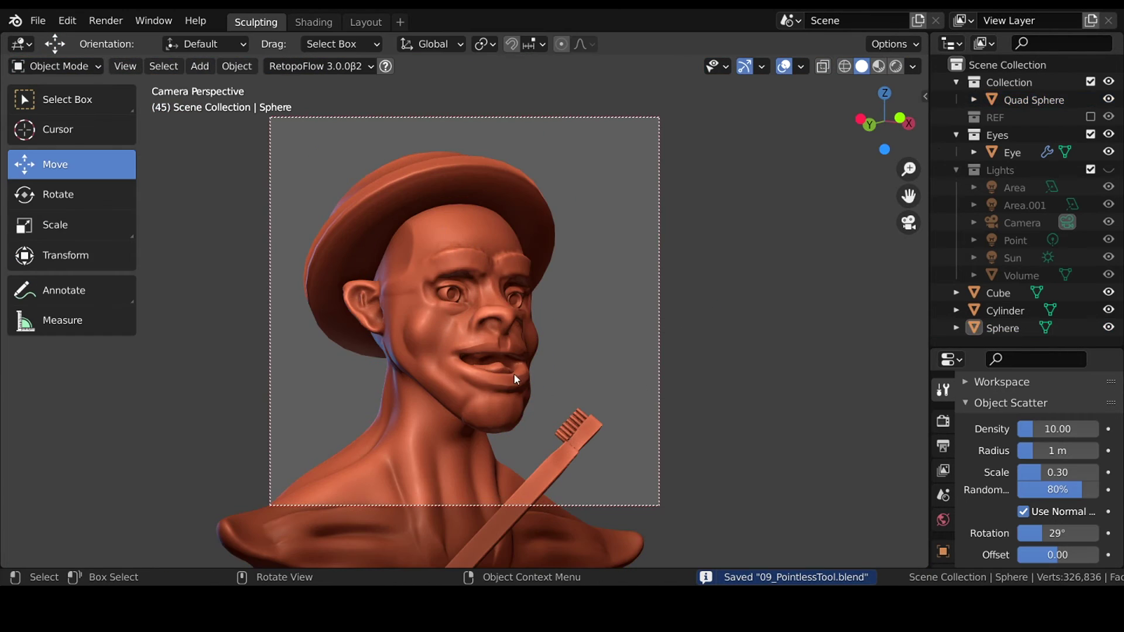
Give the tongue a new pinkish-red material and preview materials in the viewport.
click(943, 559)
click(1054, 490)
click(1078, 301)
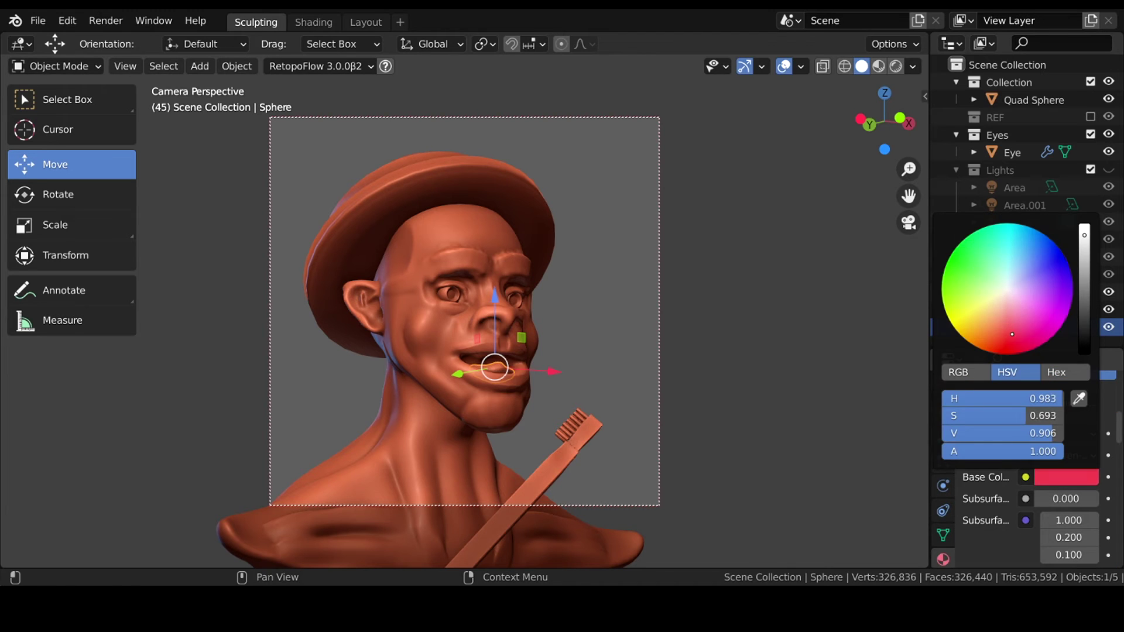
key(z)
click(694, 468)
Colour the hat reddish-brown and the toothbrush green.
click(1006, 311)
scroll(1029, 437, down, 5)
click(1066, 492)
click(992, 346)
click(999, 293)
scroll(1031, 469, down, 5)
click(1066, 514)
click(1012, 367)
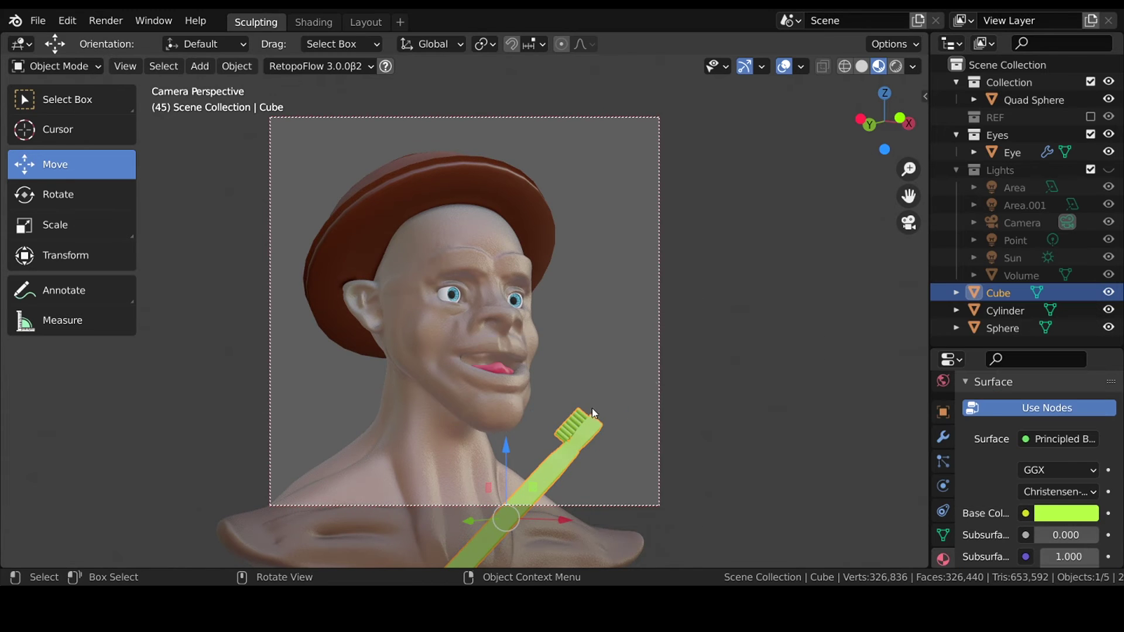
Isolate the toothbrush and select all its connected bristles in Edit Mode.
key(Tab)
middle_drag(530, 409, 543, 434)
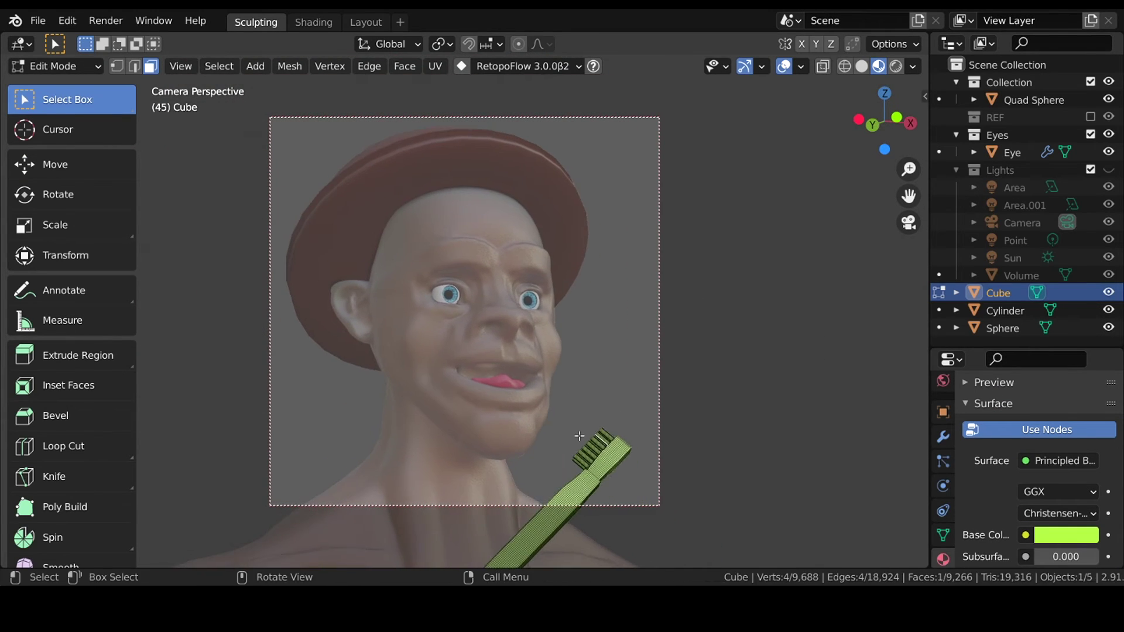
key(Tab)
key(KP_Divide)
middle_drag(597, 462, 441, 354)
key(Tab)
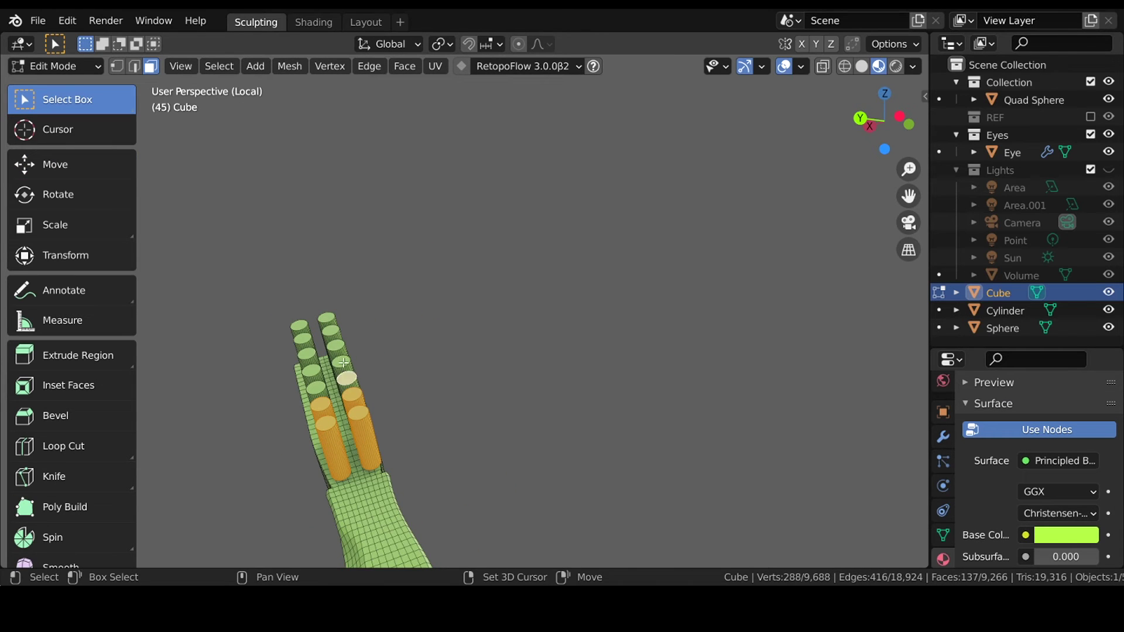
key(l)
mouse_move(317, 388)
middle_down()
mouse_move(326, 447)
mouse_move(391, 364)
middle_up()
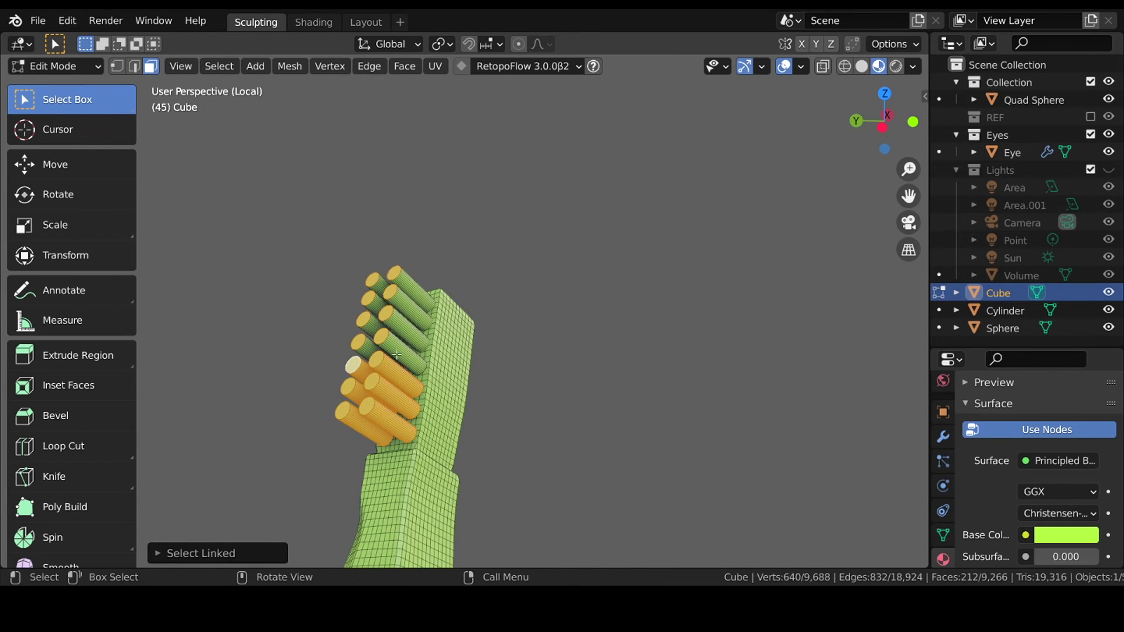
Separate the bristles into their own object and give them a white material.
key(p)
click(398, 322)
key(Tab)
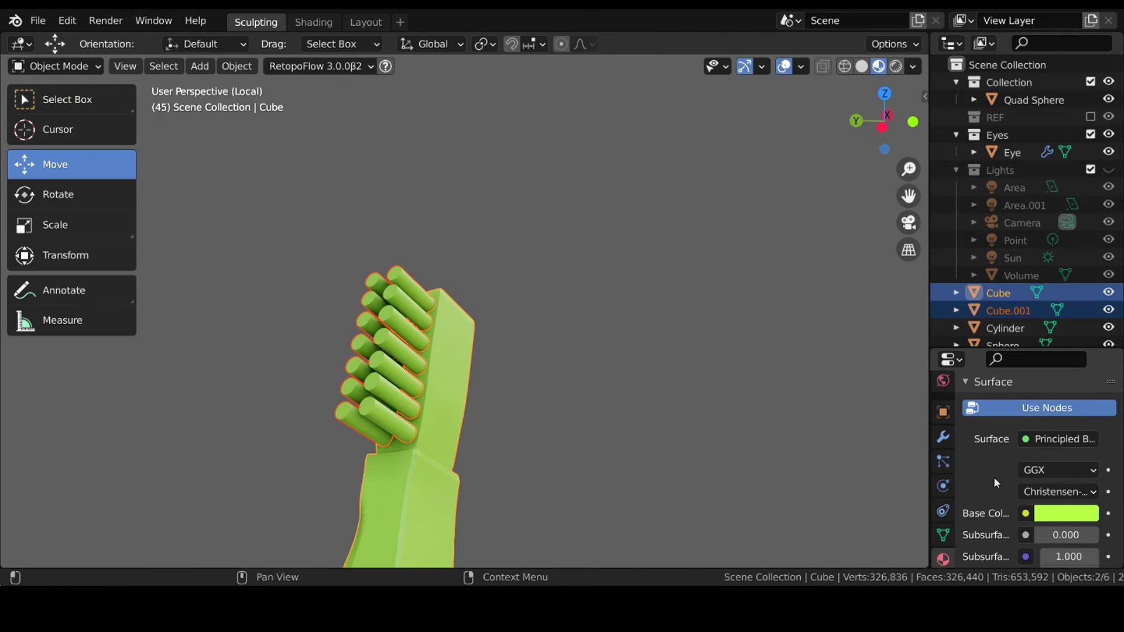
click(1009, 311)
scroll(979, 441, down, 3)
scroll(979, 440, up, 5)
click(1043, 524)
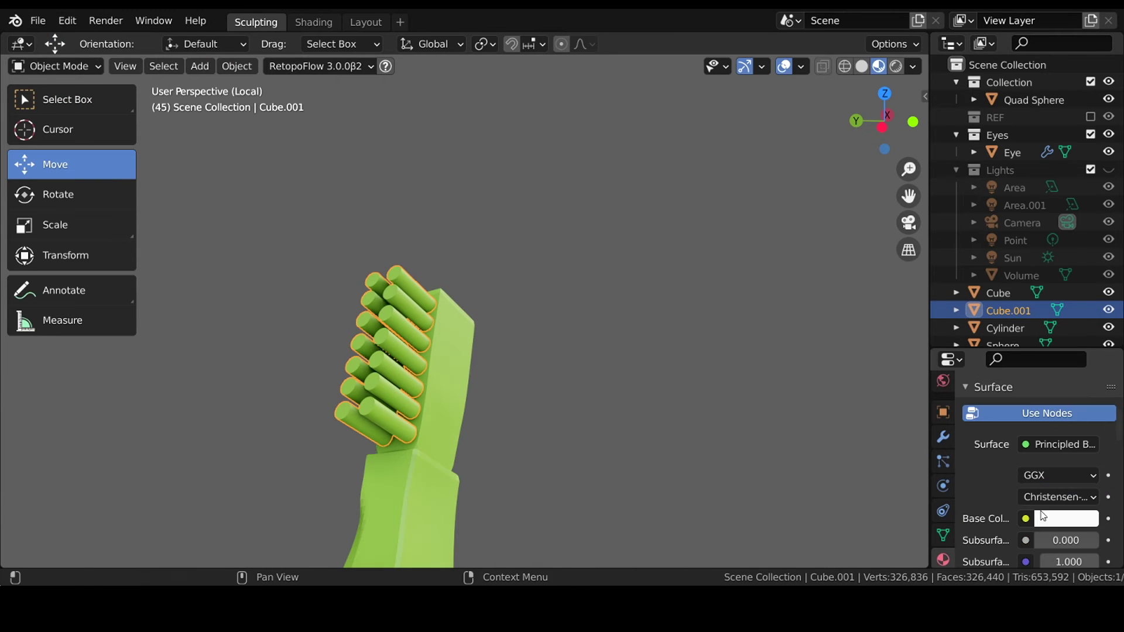
Leave the isolated view, return to the camera view and save the file.
key(Tab)
scroll(948, 403, up, 5)
key(Tab)
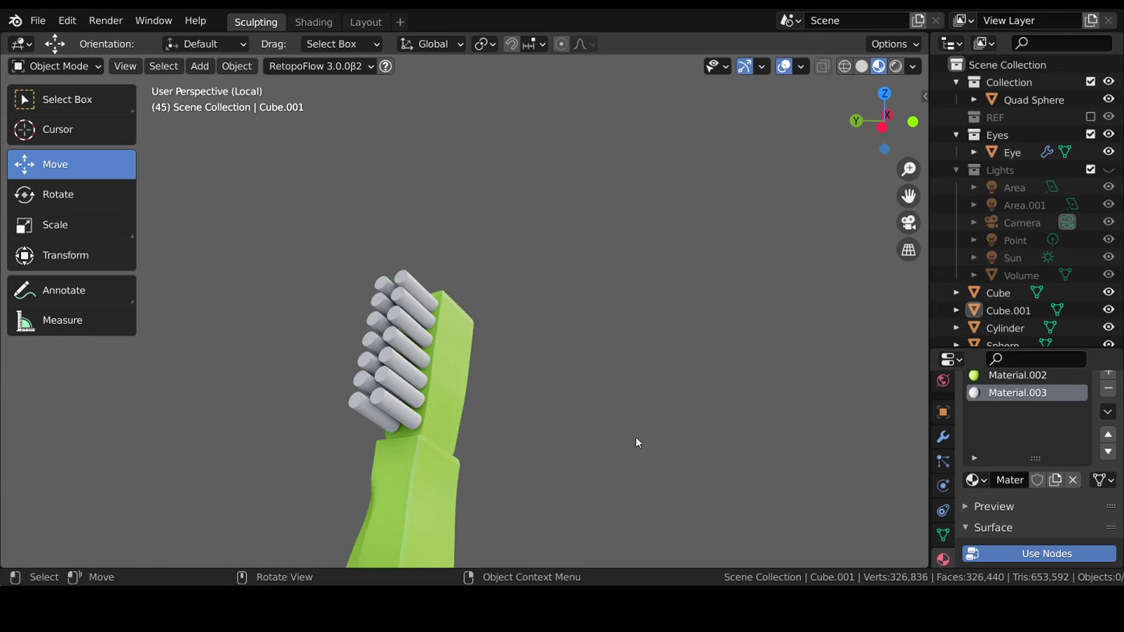
key(KP_0)
key(KP_Divide)
key(ctrl+Tab)
key(ctrl+s)
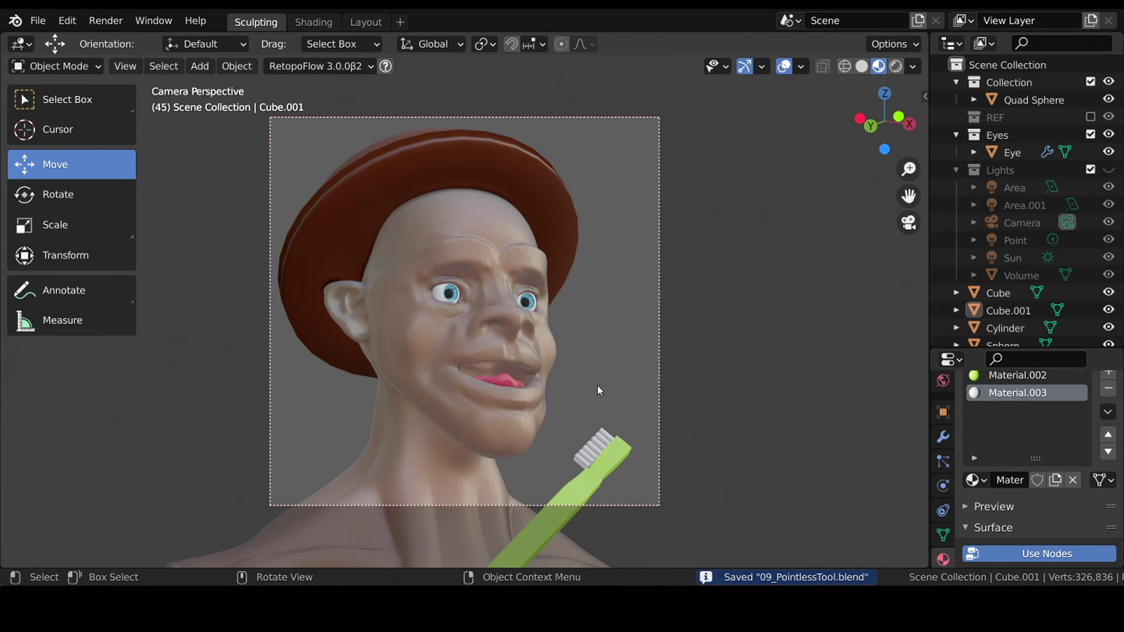
Move both toothbrush objects and rotate them more upright beside the face.
shift+click(598, 441)
key(g)
key(r)
click(627, 315)
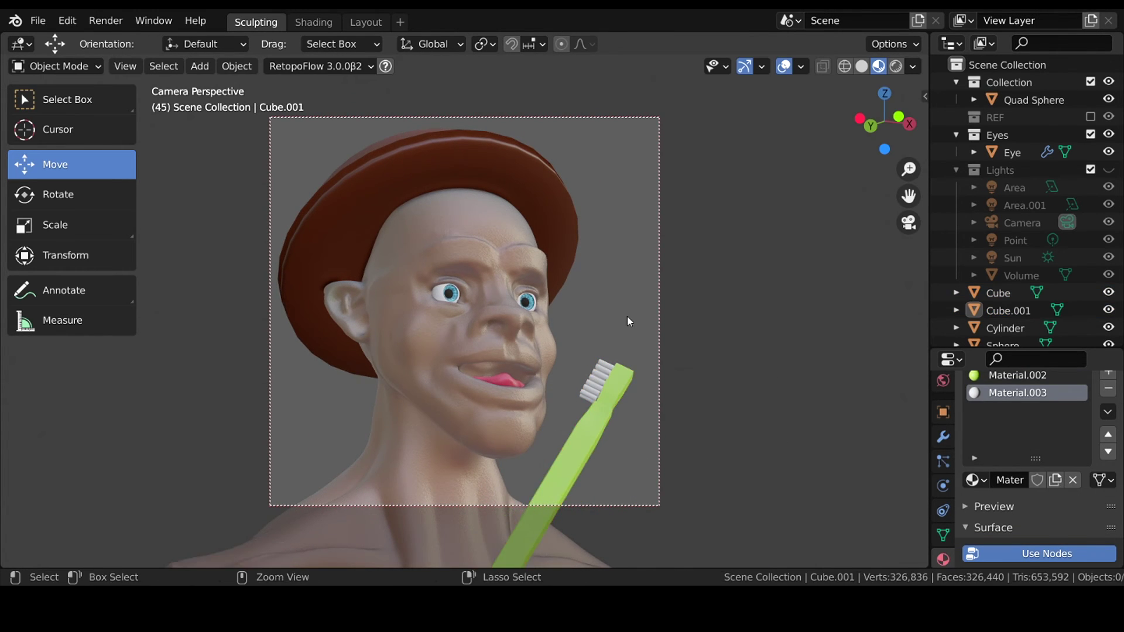
Switch to Solid shading and resume sculpting on the head.
key(ctrl+Tab)
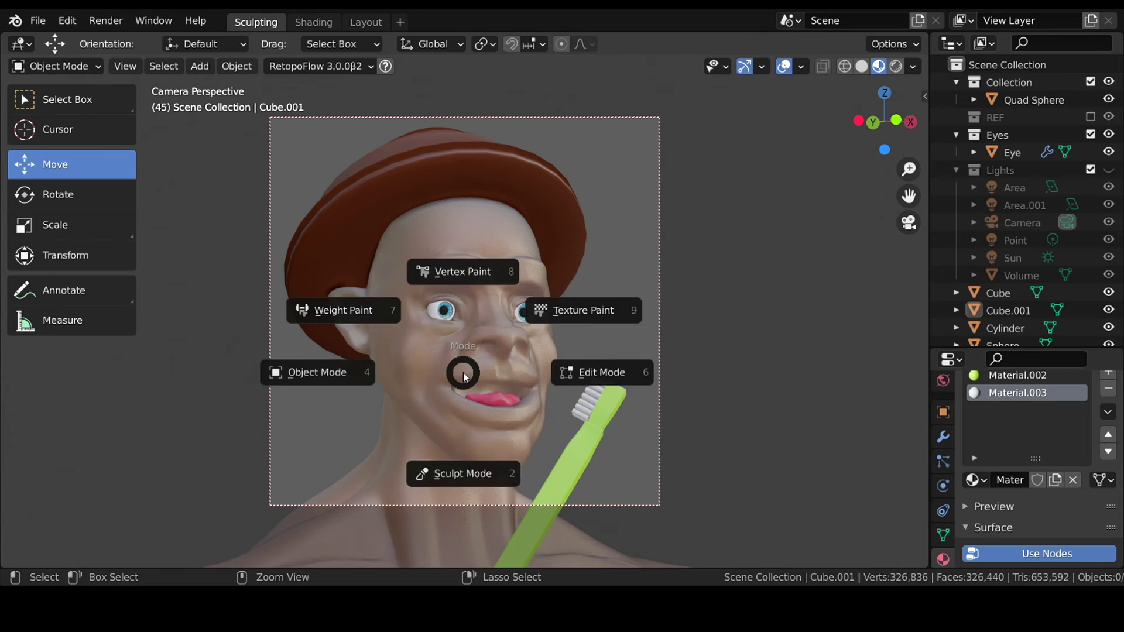
click(507, 417)
key(z)
click(654, 434)
middle_drag(653, 434, 654, 389)
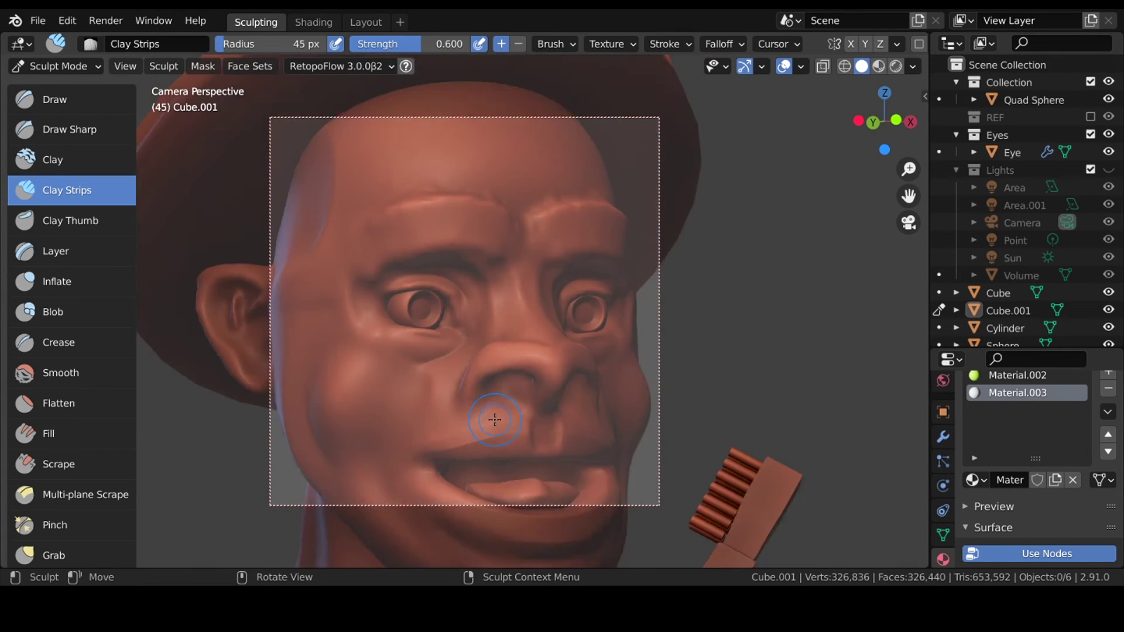
scroll(654, 390, down, 3)
key(ctrl+Tab)
scroll(290, 420, up, 5)
click(291, 421)
key(ctrl+Tab)
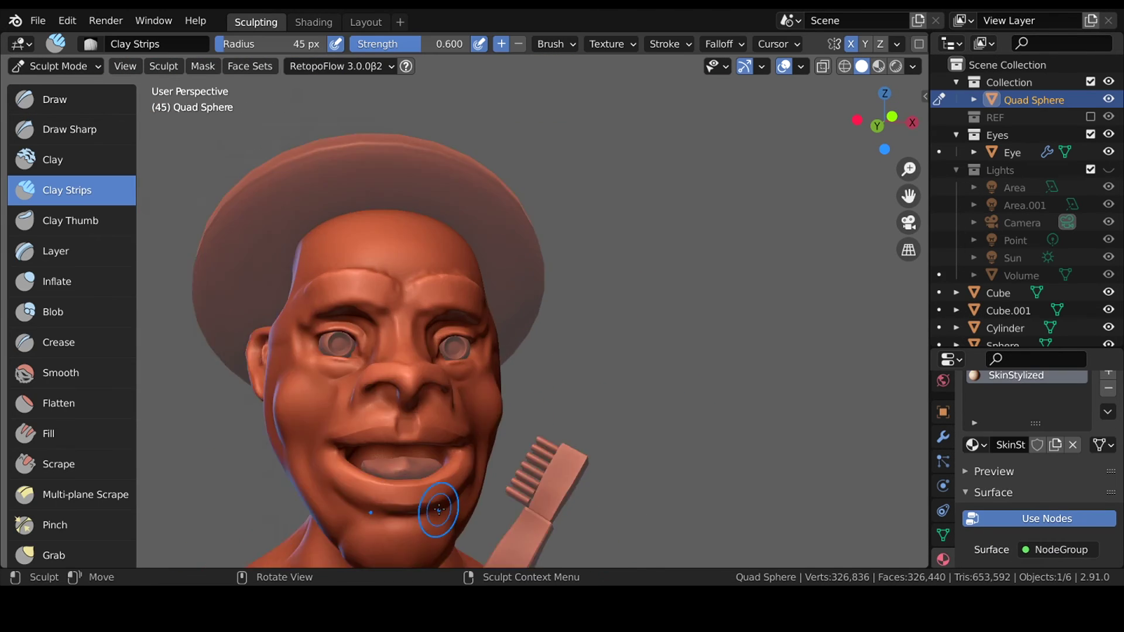
Shape the face with Grab brush strokes from several angles and save.
scroll(439, 509, up, 3)
middle_drag(439, 510, 560, 458)
key(g)
mouse_move(439, 369)
middle_down()
mouse_move(432, 427)
mouse_move(500, 320)
mouse_move(414, 414)
mouse_move(460, 435)
middle_up()
middle_drag(596, 381, 469, 469)
key(ctrl+s)
Crease the smile lines around the cheeks and mouth with a 35 px Crease brush, then save.
key(shift+c)
key(f)
click(309, 317)
middle_drag(309, 317, 294, 337)
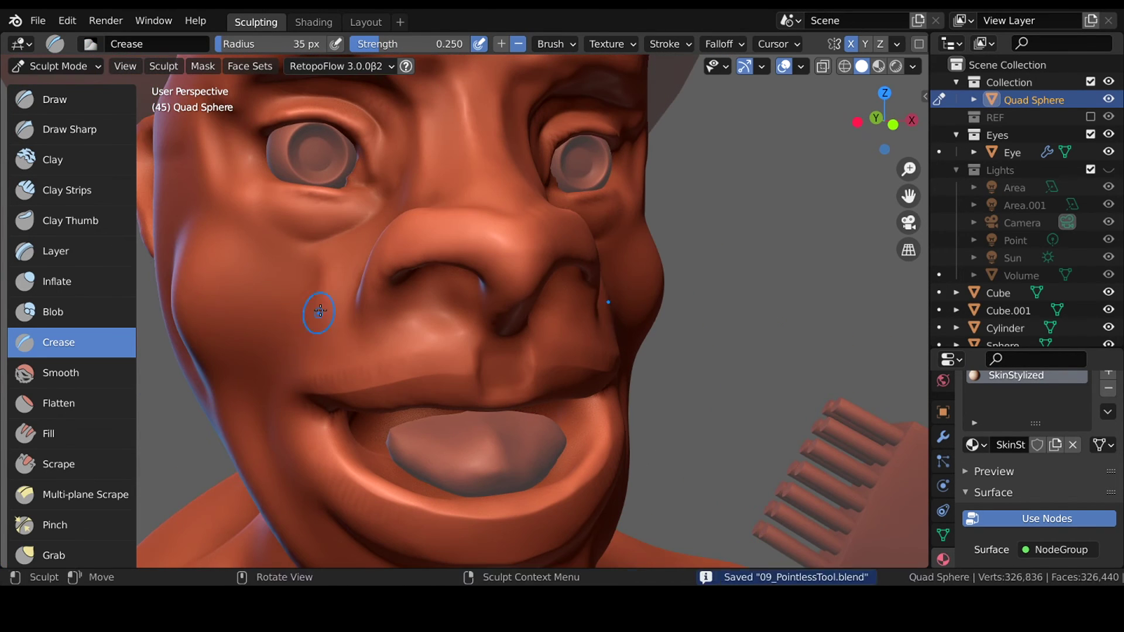
middle_drag(269, 440, 331, 421)
key(KP_0)
key(ctrl+s)
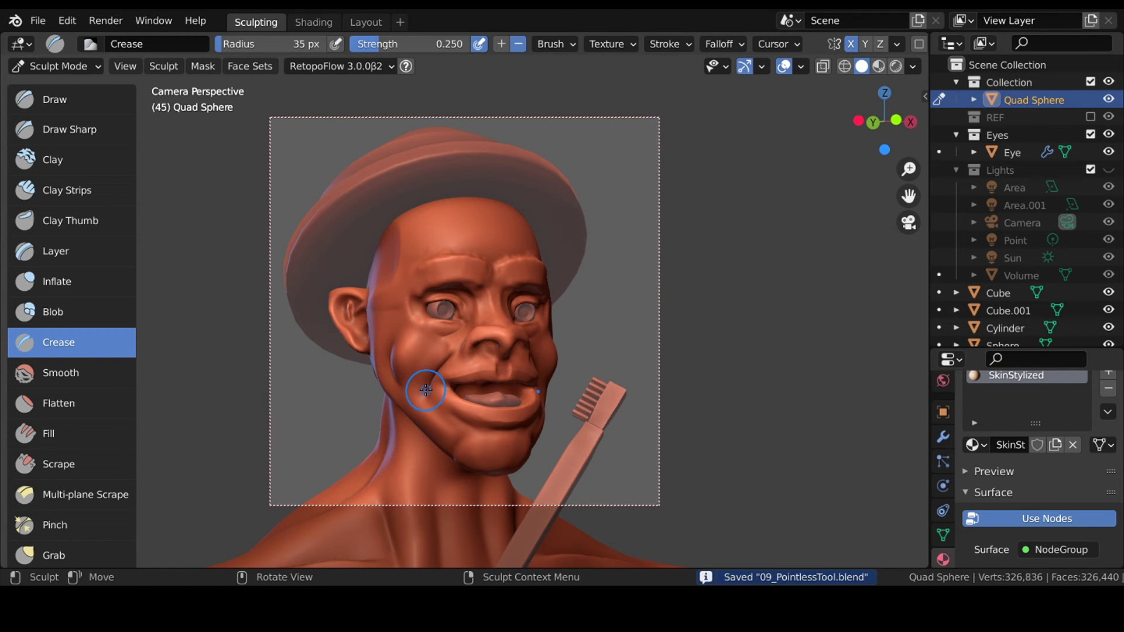
Deepen the creases under the eyes viewed from below and save the file.
middle_drag(552, 338, 547, 410)
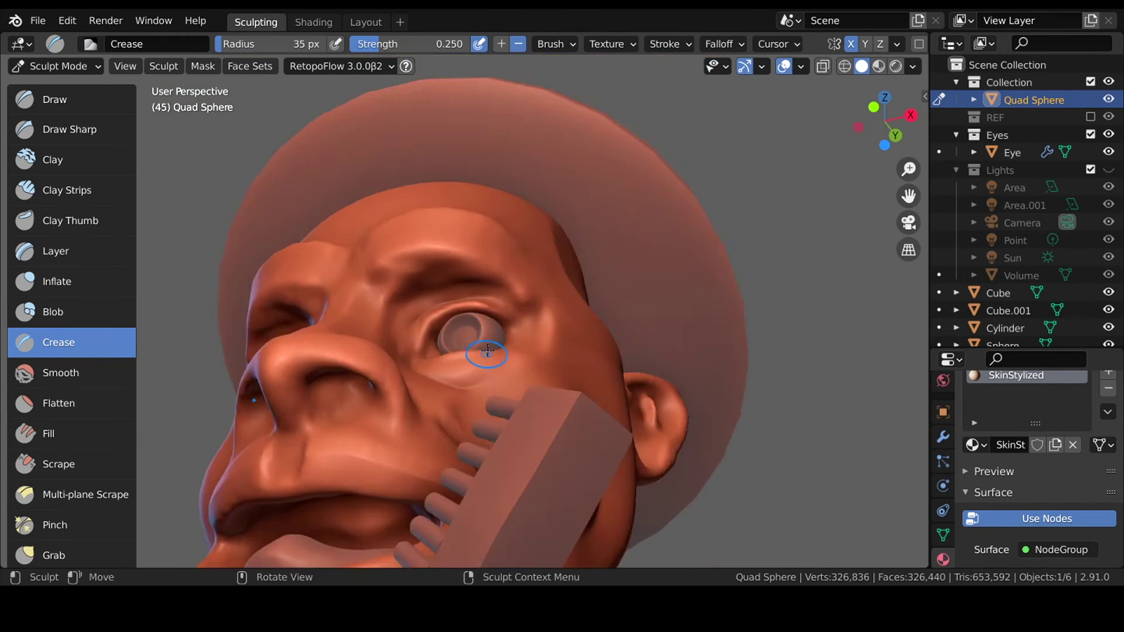
scroll(670, 404, up, 2)
middle_drag(670, 404, 459, 364)
key(KP_0)
key(ctrl+s)
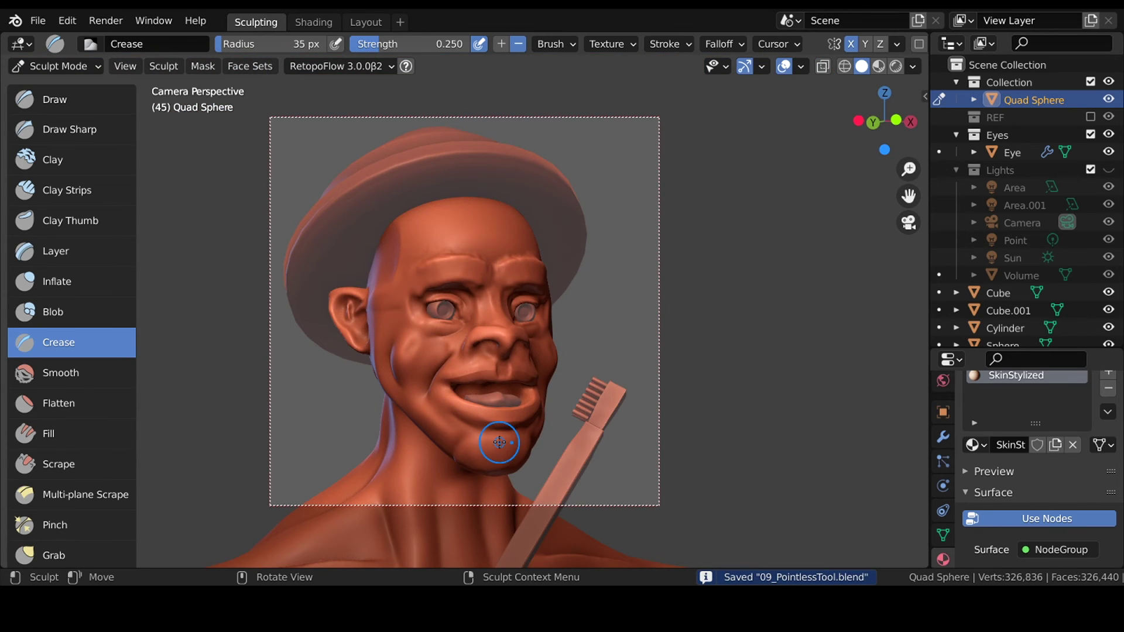
key(ctrl+Tab)
key(ctrl+Tab)
key(g)
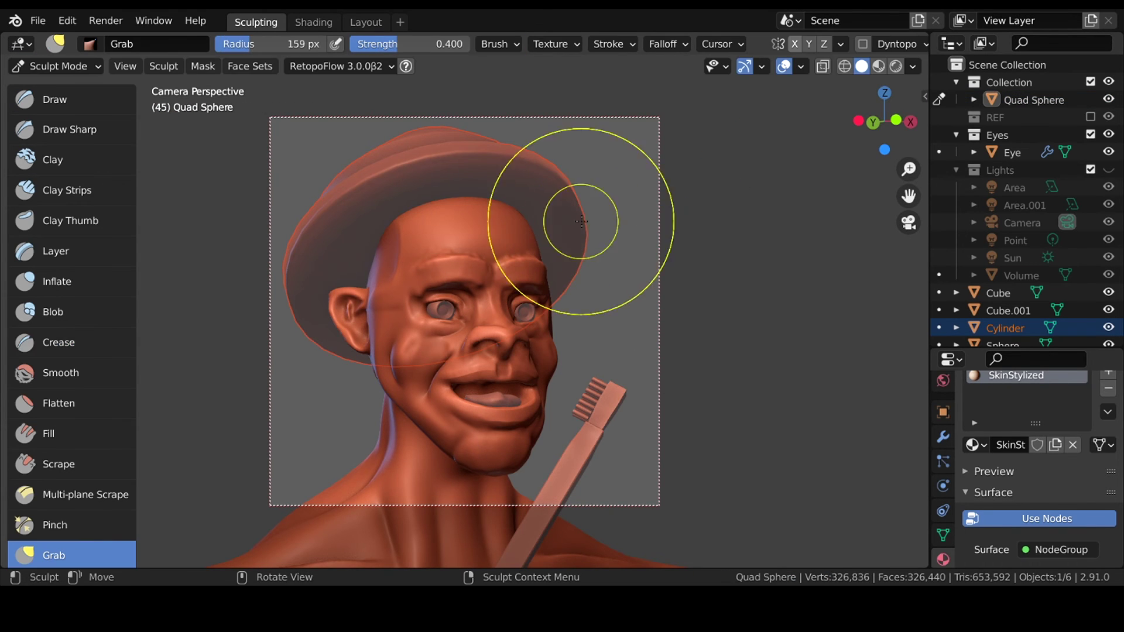
Sculpt the hat brim's right side outward and downward.
key(ctrl+Tab)
click(573, 220)
key(ctrl+Tab)
drag(589, 164, 595, 273)
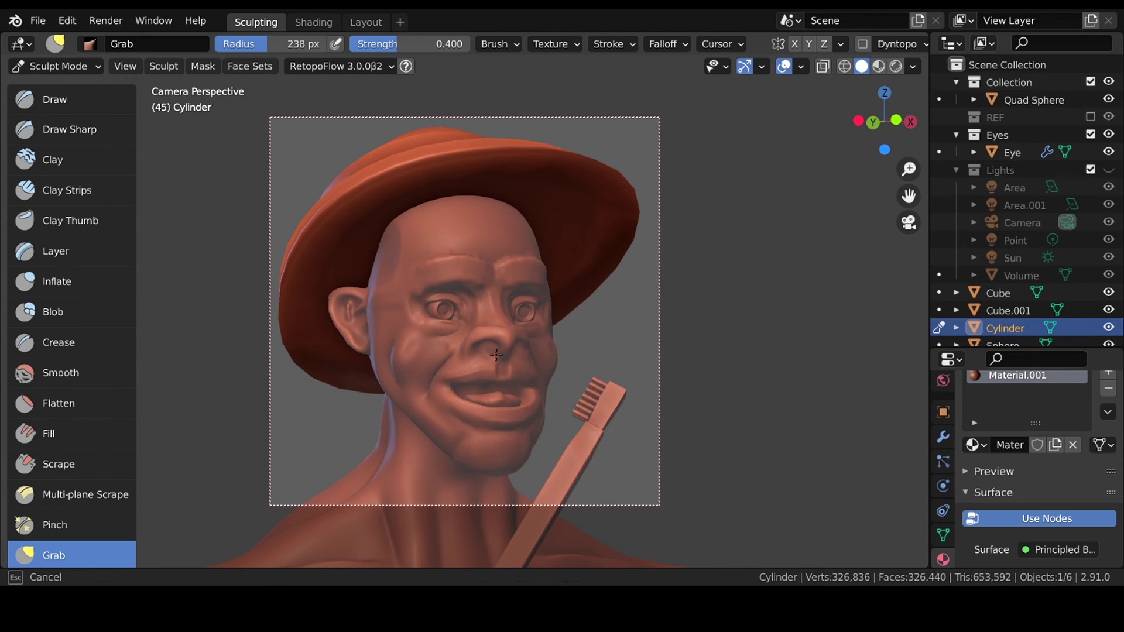
key(ctrl+Tab)
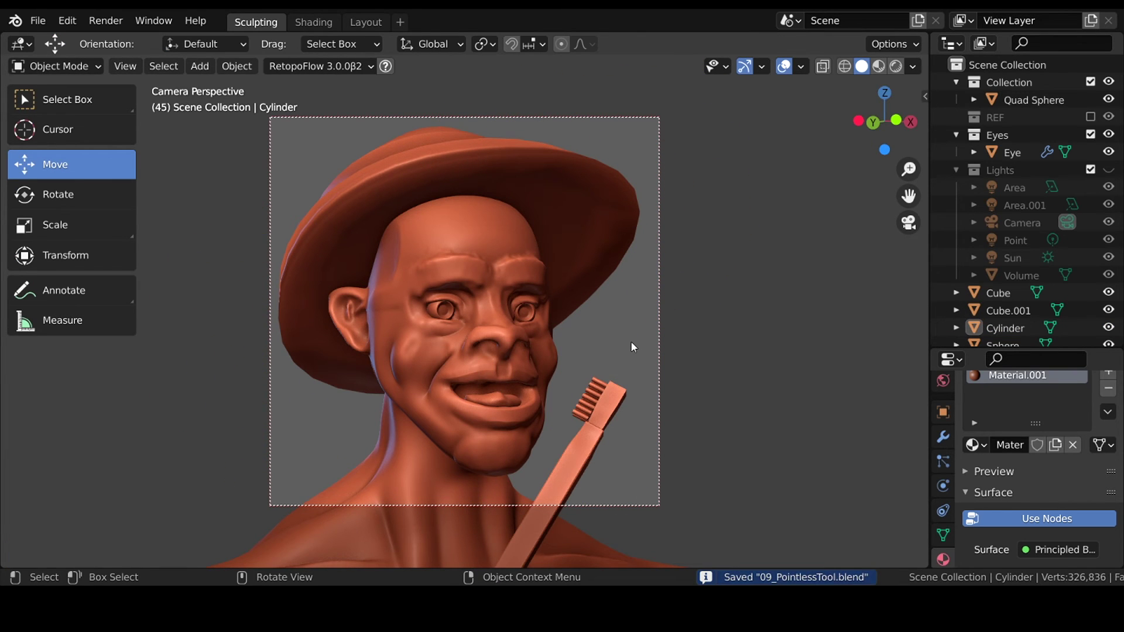
Isolate the head in local view, hide the hat, and start sculpting the head.
key(ctrl+Tab)
middle_drag(400, 286, 367, 296)
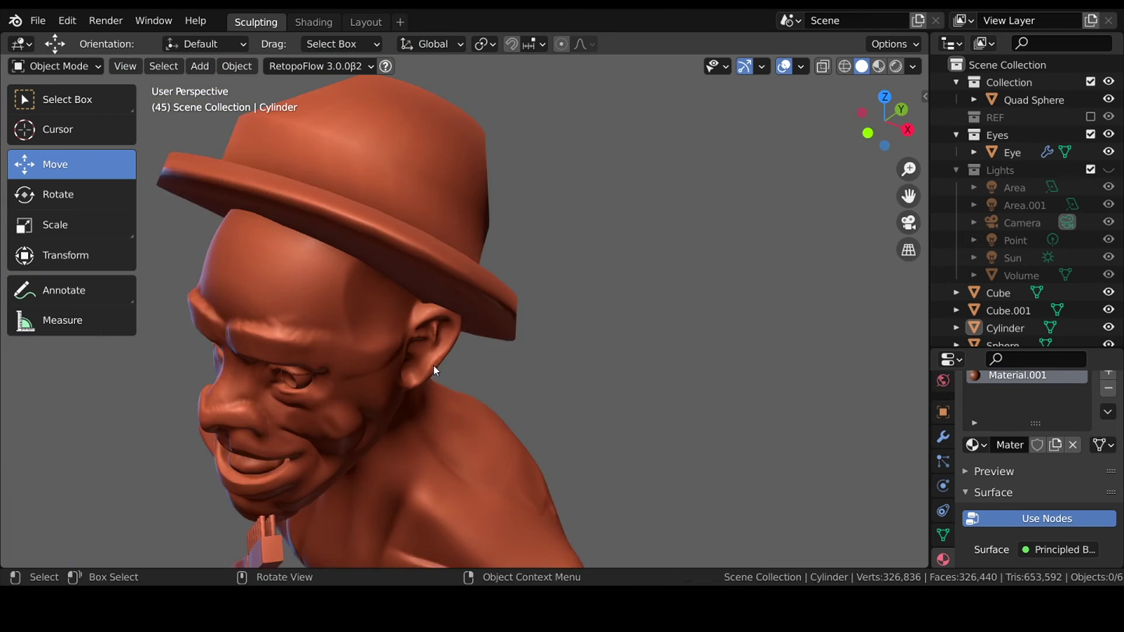
key(KP_Divide)
key(h)
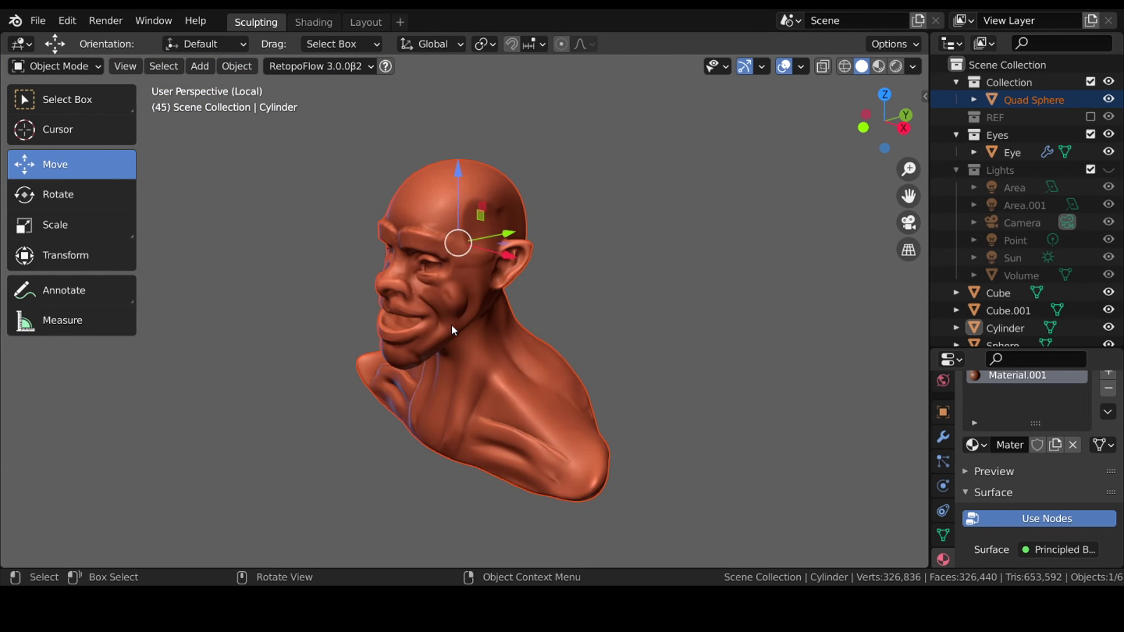
key(ctrl+Tab)
key(ctrl+Tab)
click(453, 328)
key(ctrl+Tab)
Switch to a smaller Mask brush and paint a mask on top of the scalp.
scroll(519, 299, up, 2)
scroll(519, 298, up, 2)
key(m)
key(f)
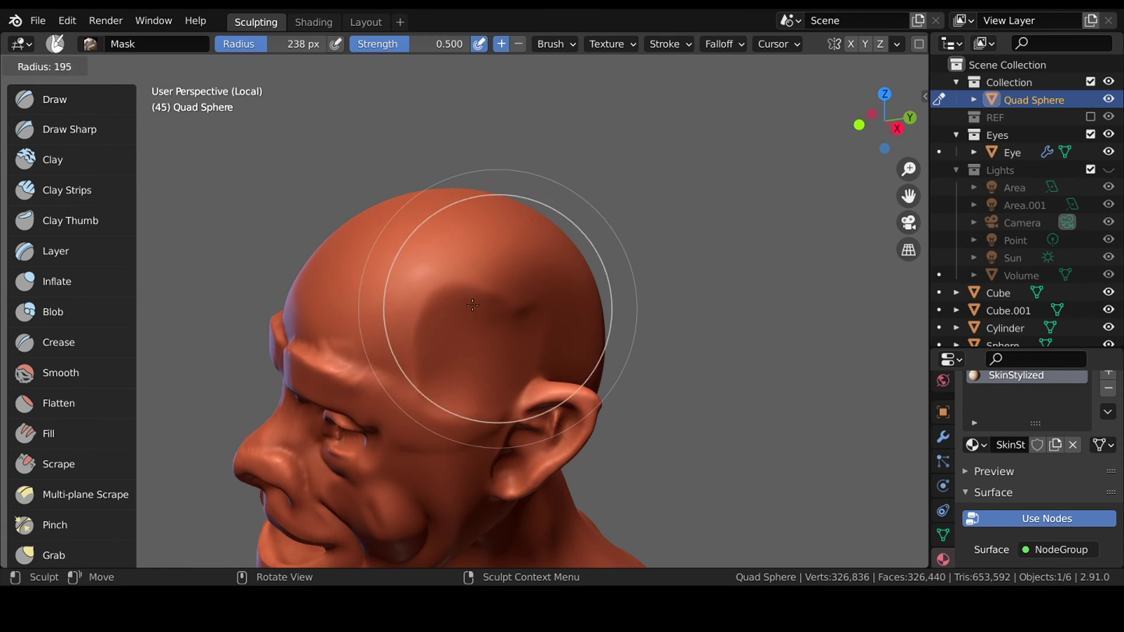
click(492, 304)
drag(486, 305, 505, 318)
Extend the mask across the back of the scalp and choose Mask Extract (0.500 threshold, 4 smooth iterations).
middle_drag(551, 352, 417, 281)
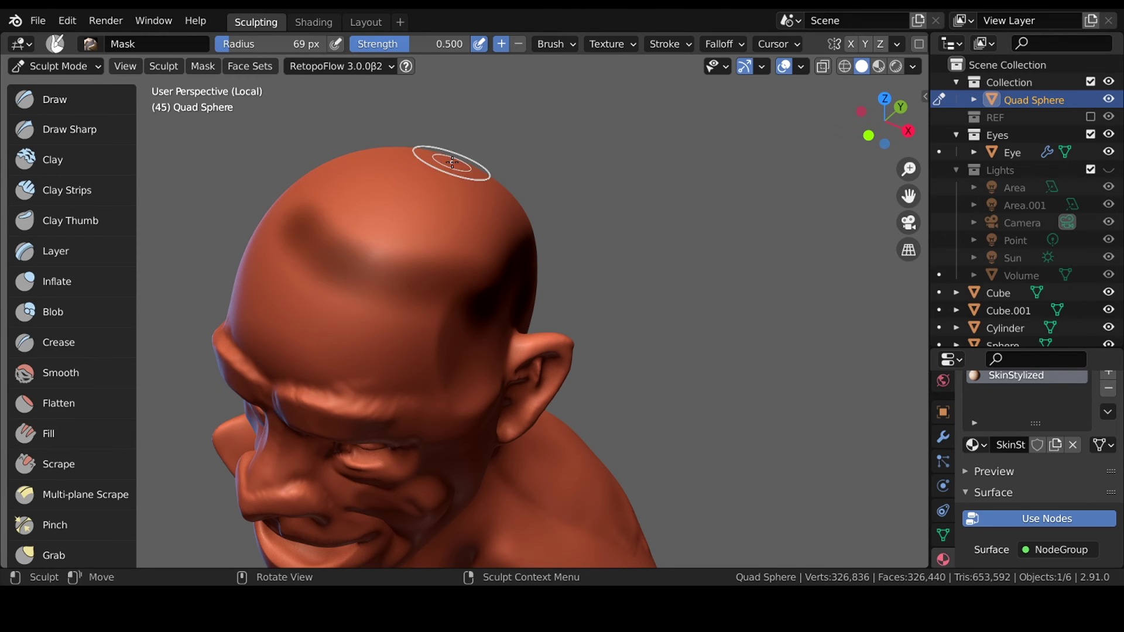
key(ctrl+Tab)
key(ctrl+Tab)
click(578, 404)
key(f)
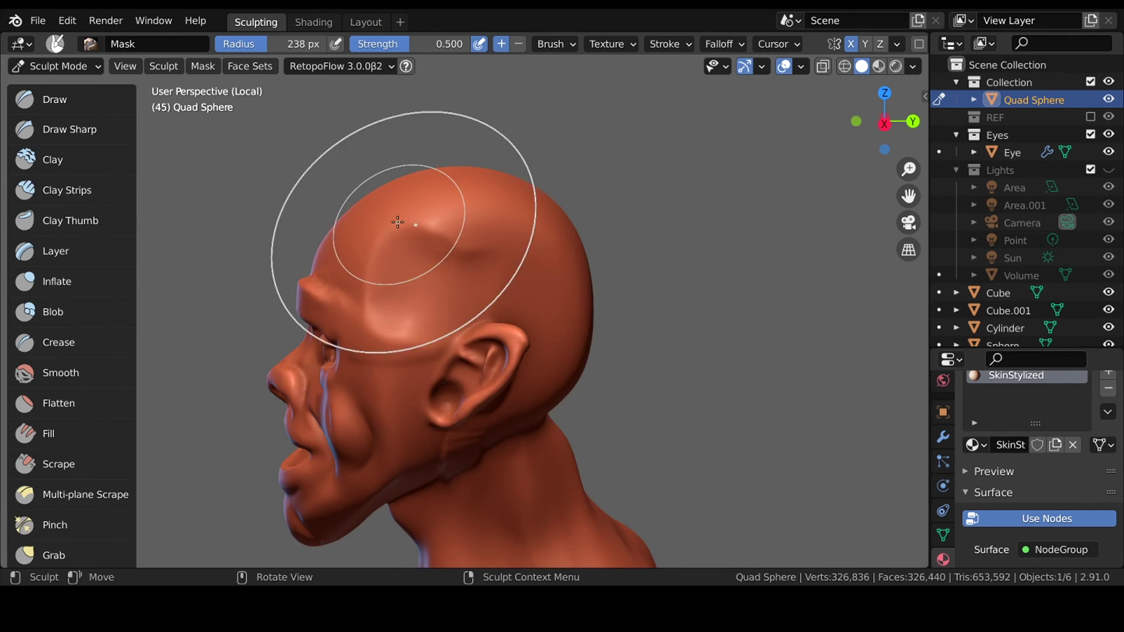
drag(421, 304, 448, 340)
middle_drag(448, 340, 333, 347)
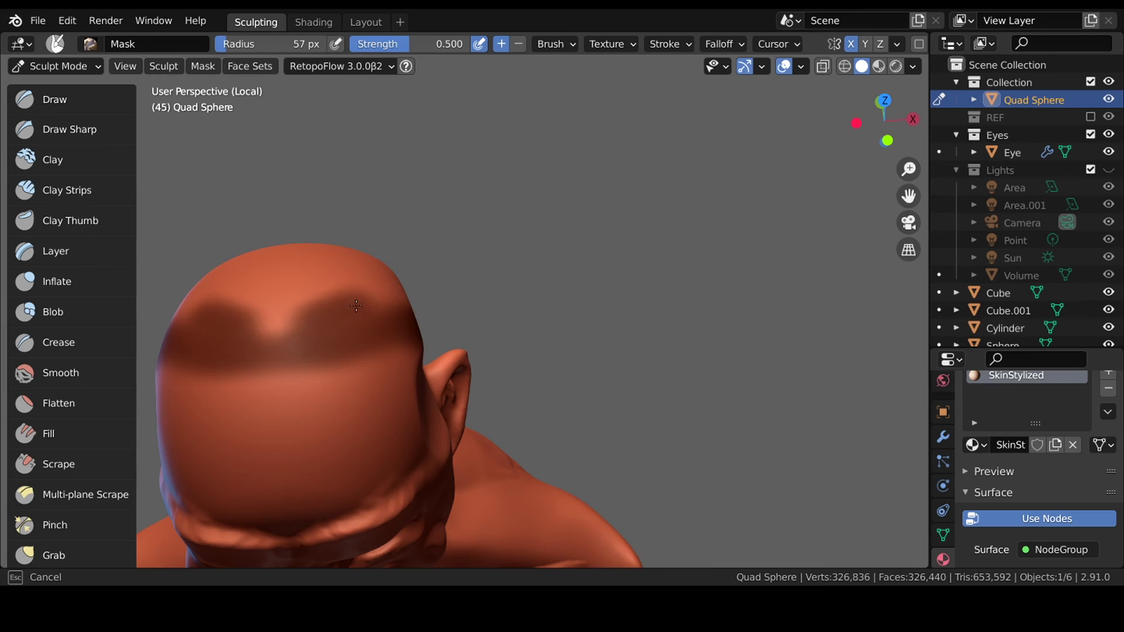
middle_drag(356, 306, 452, 375)
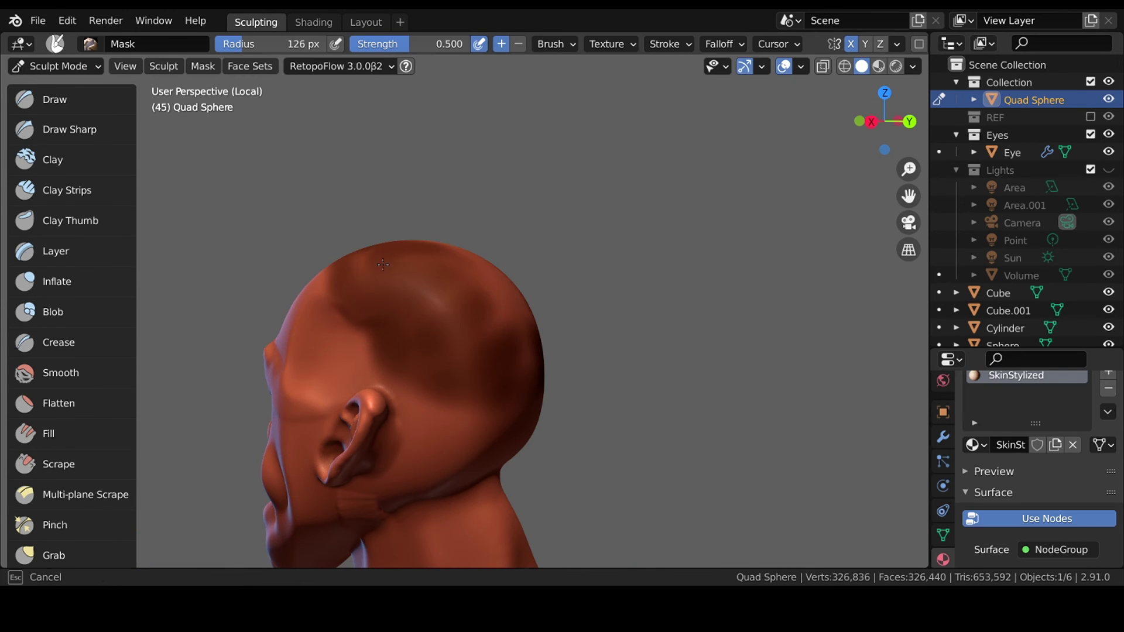
middle_drag(383, 265, 655, 304)
click(203, 66)
click(320, 330)
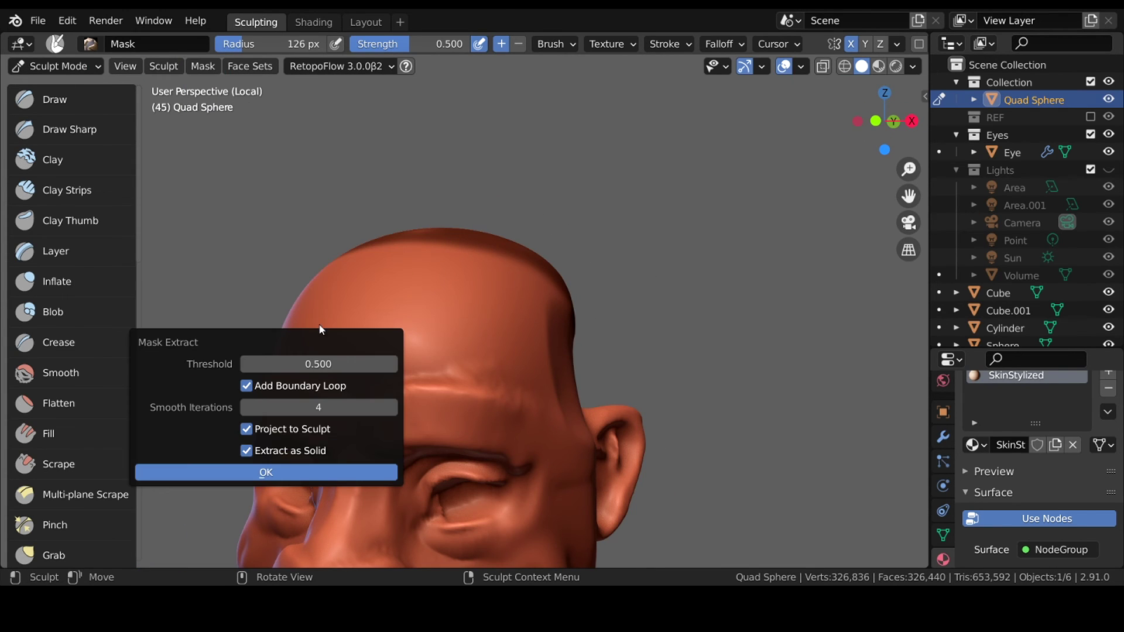
Confirm Mask Extract to create the hair-cap mesh from the scalp mask.
click(351, 475)
key(KP_1)
key(s)
key(Escape)
Give the cap a Solidify modifier 0.07 m thick and apply it.
click(943, 437)
click(1034, 421)
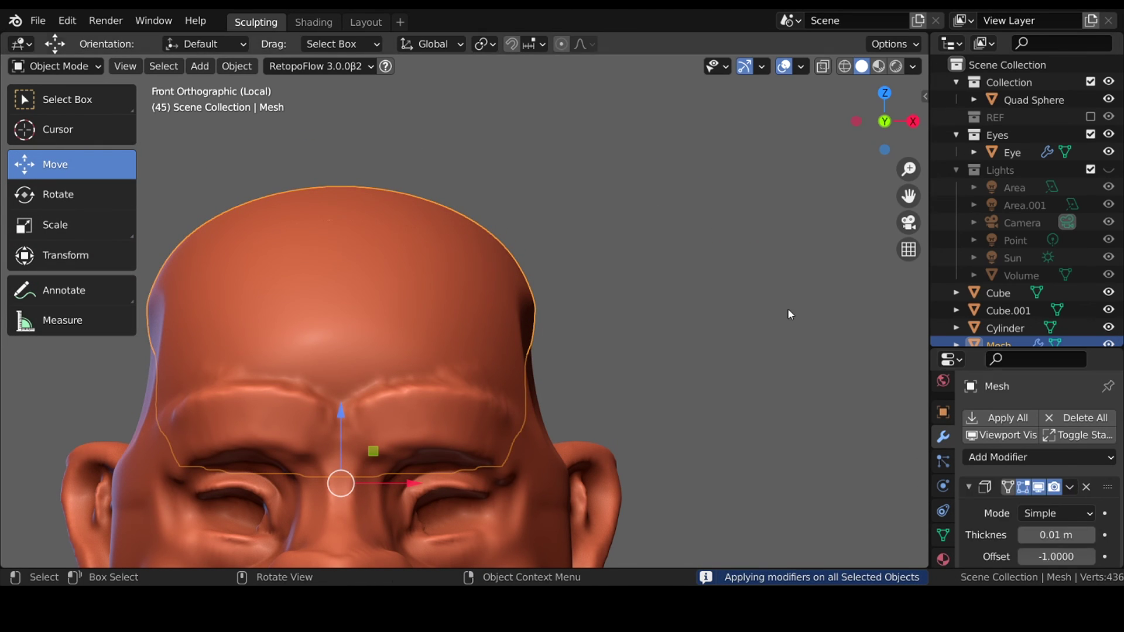
drag(1057, 476, 1089, 476)
key(KP_0)
key(ctrl+Tab)
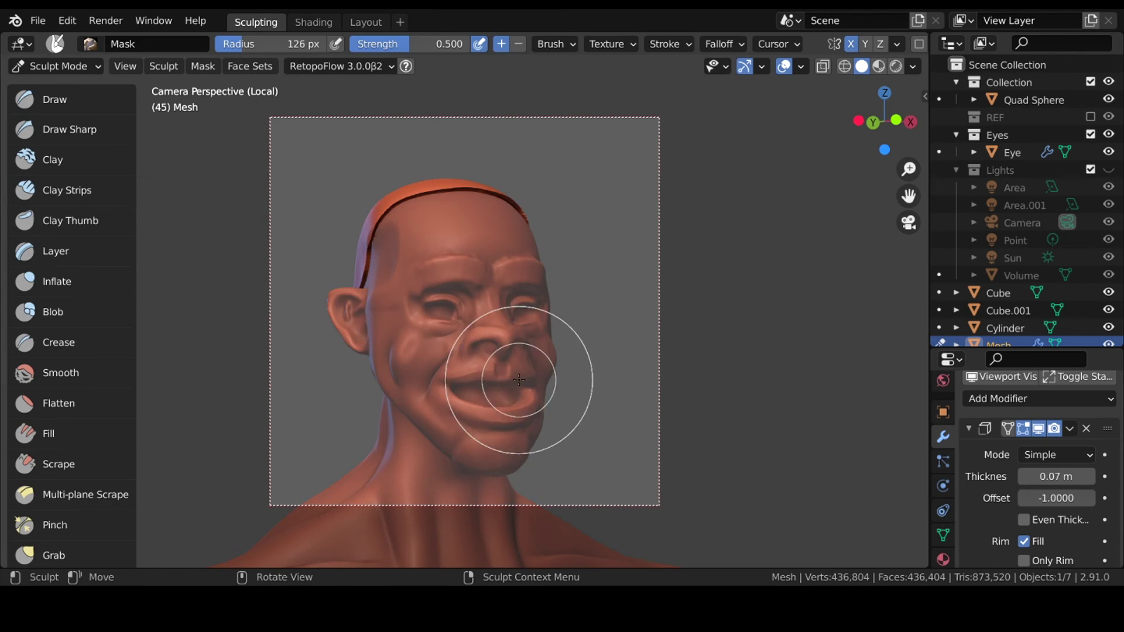
key(ctrl+Tab)
click(995, 376)
Enter Sculpt Mode on the cap with a resized brush, then exit local view to Object Mode.
key(ctrl+Tab)
click(603, 402)
key(f)
click(656, 334)
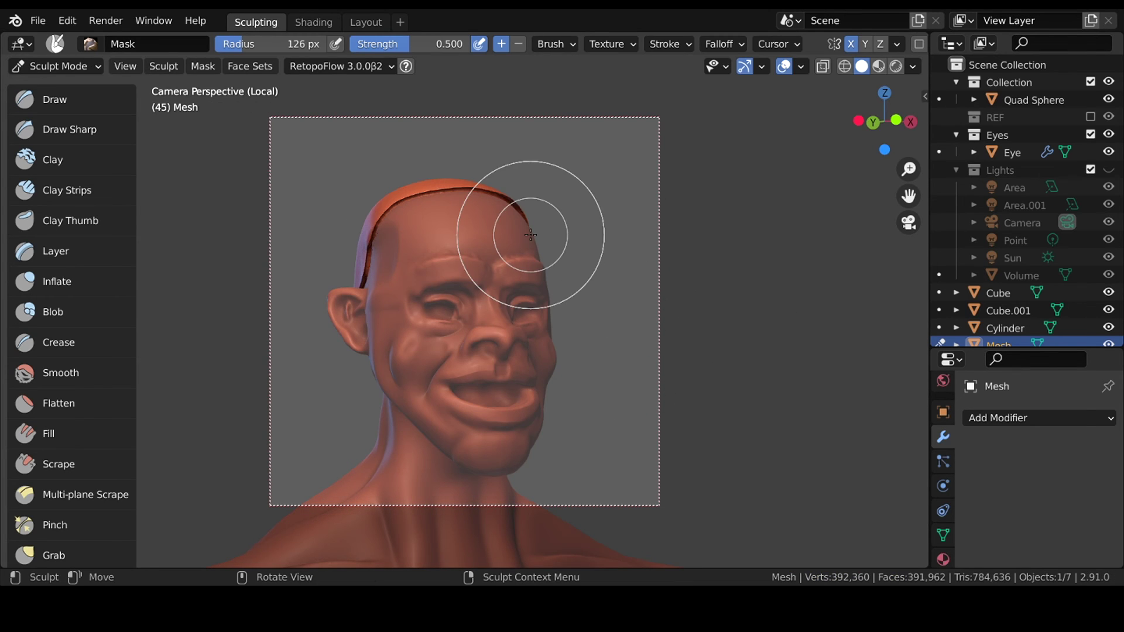
middle_drag(382, 217, 415, 358)
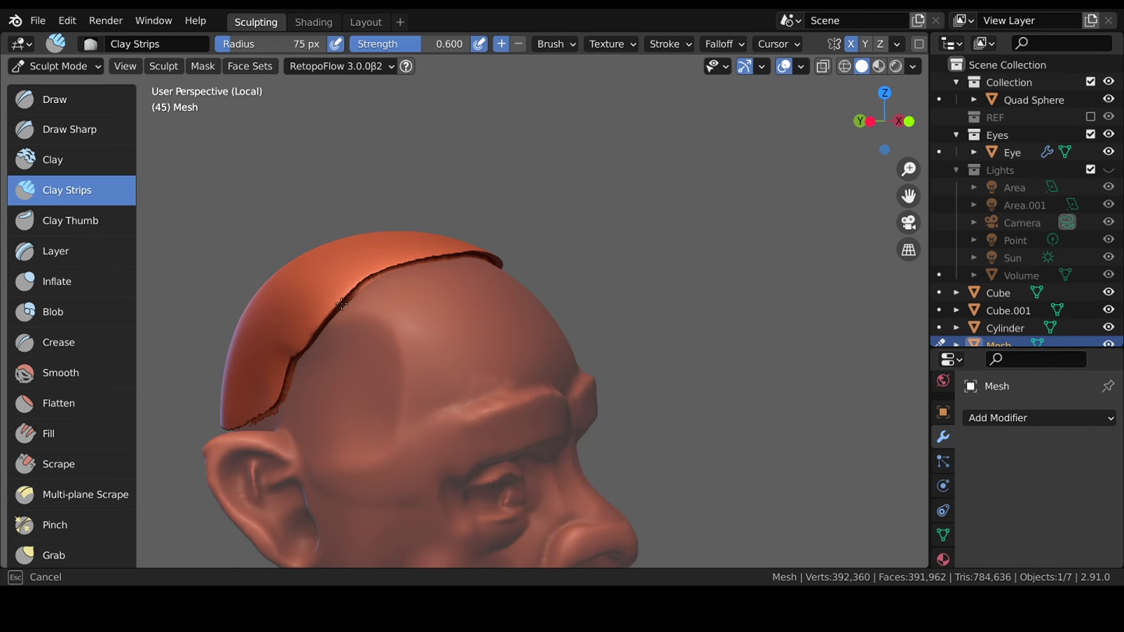
middle_drag(495, 259, 603, 271)
key(KP_Divide)
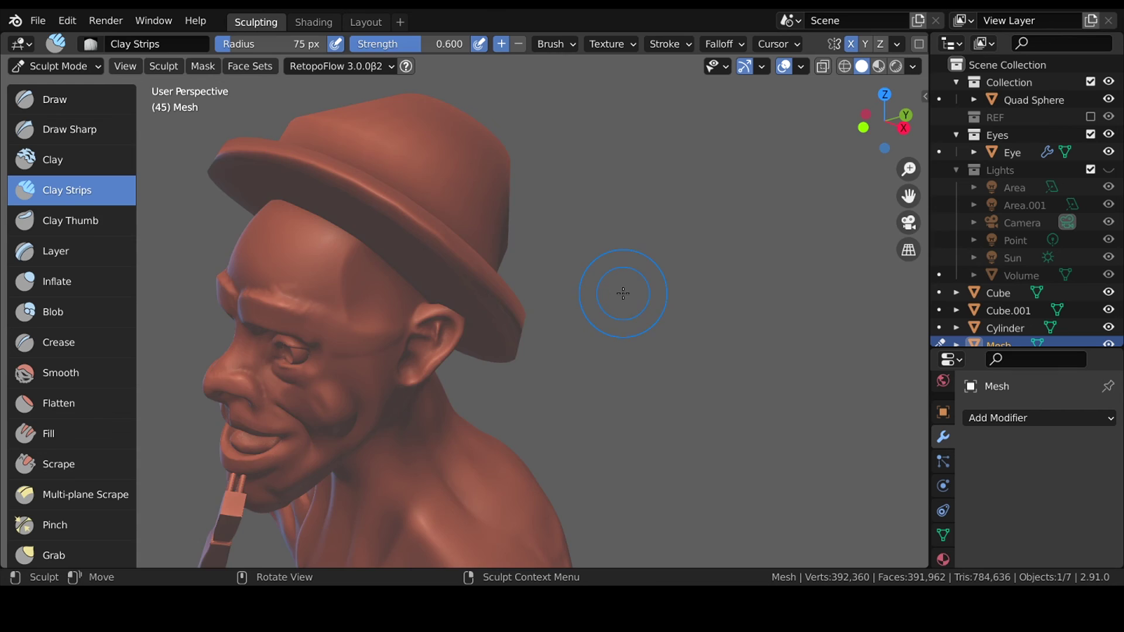
key(KP_0)
key(ctrl+Tab)
click(497, 259)
Scale the cap to about 1.23 and move it into place on the head.
scroll(448, 235, up, 3)
scroll(609, 340, down, 3)
mouse_move(609, 340)
middle_down()
mouse_move(625, 279)
mouse_move(334, 271)
middle_up()
key(g)
click(336, 268)
key(s)
click(369, 246)
key(g)
click(364, 266)
Reshape the cap with the Grab brush in Sculpt Mode, then return to Object Mode.
key(KP_0)
key(ctrl+Tab)
click(506, 298)
key(g)
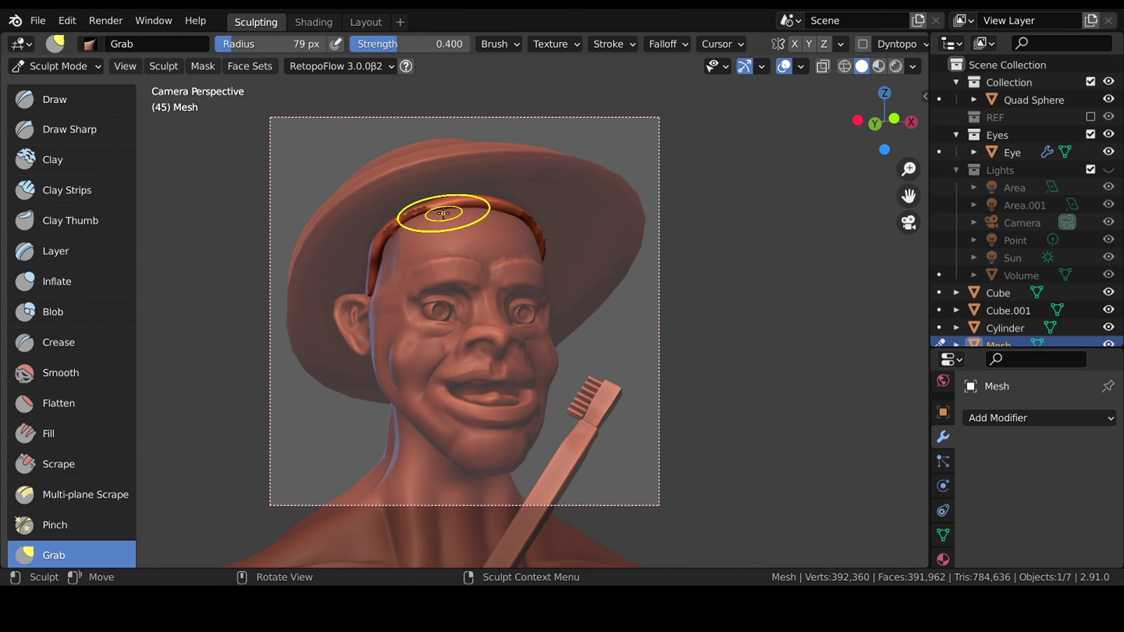
key(c)
key(shift+t)
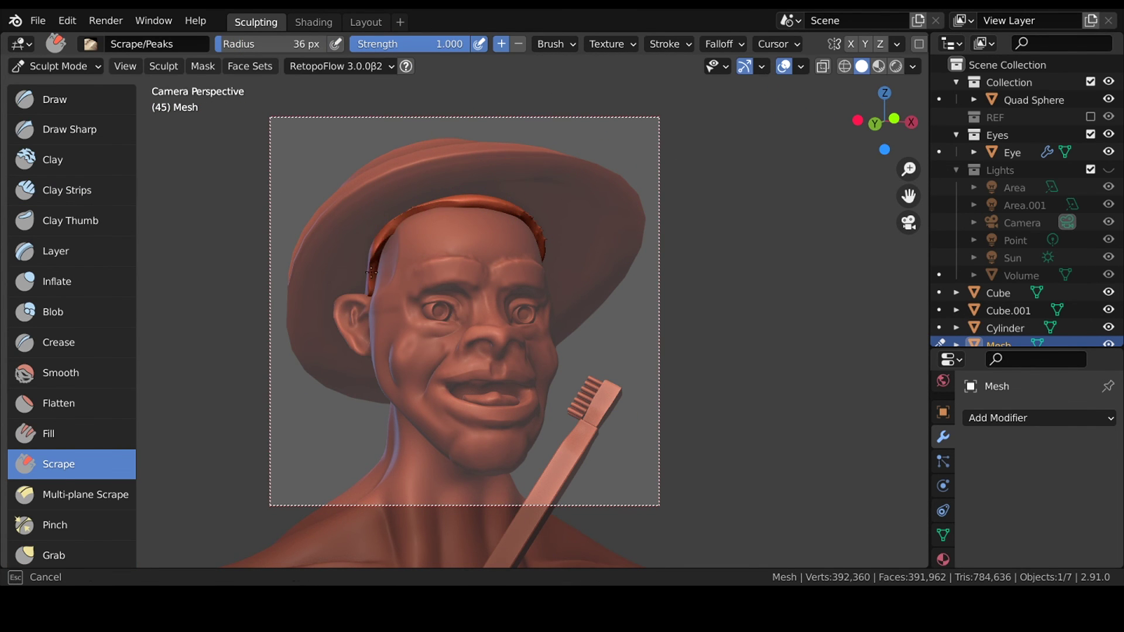
key(g)
middle_drag(499, 202, 482, 218)
scroll(482, 219, up, 6)
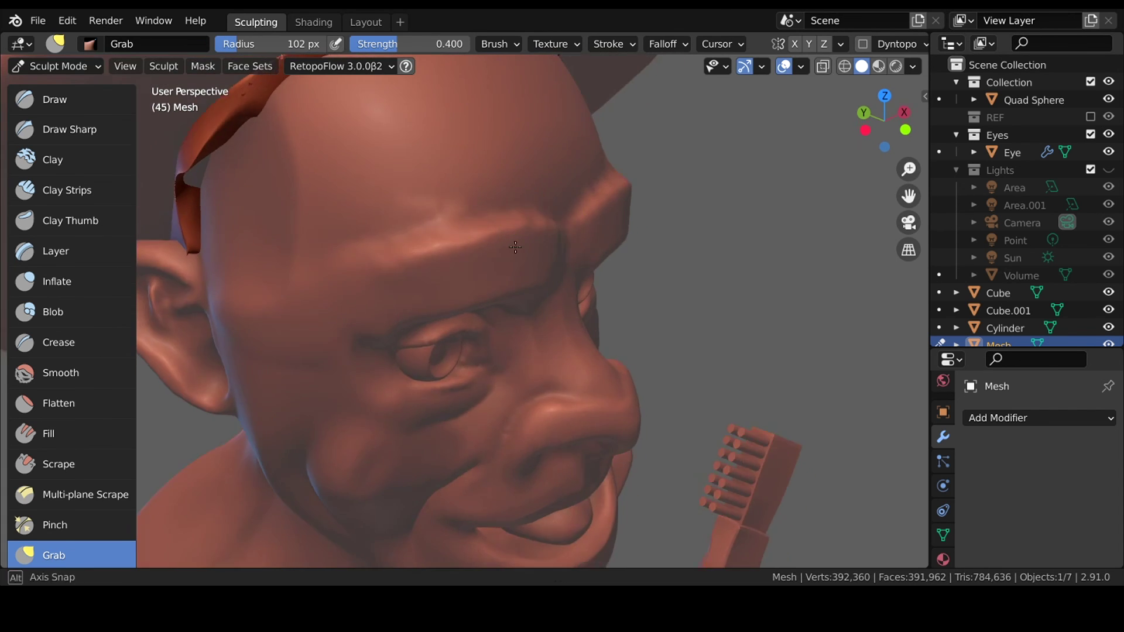
scroll(454, 263, down, 3)
mouse_move(391, 266)
middle_down()
mouse_move(577, 274)
mouse_move(422, 268)
mouse_move(364, 329)
middle_up()
key(ctrl+Tab)
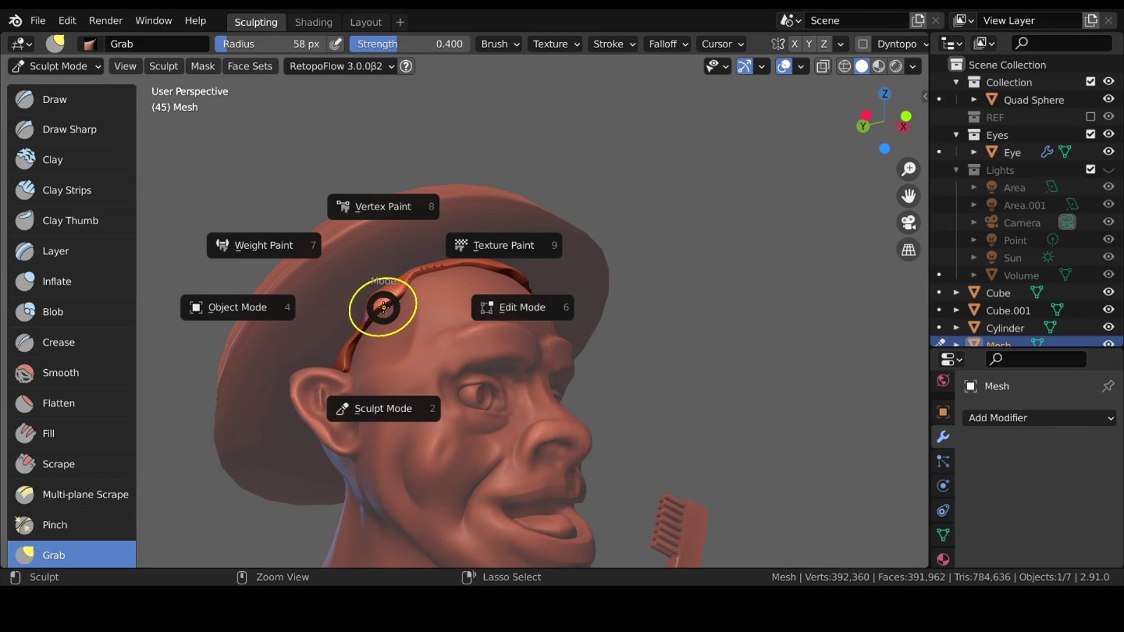
click(263, 304)
Switch to Material Preview shading and show the cap's material settings.
key(KP_0)
key(z)
click(289, 390)
click(1040, 417)
click(940, 516)
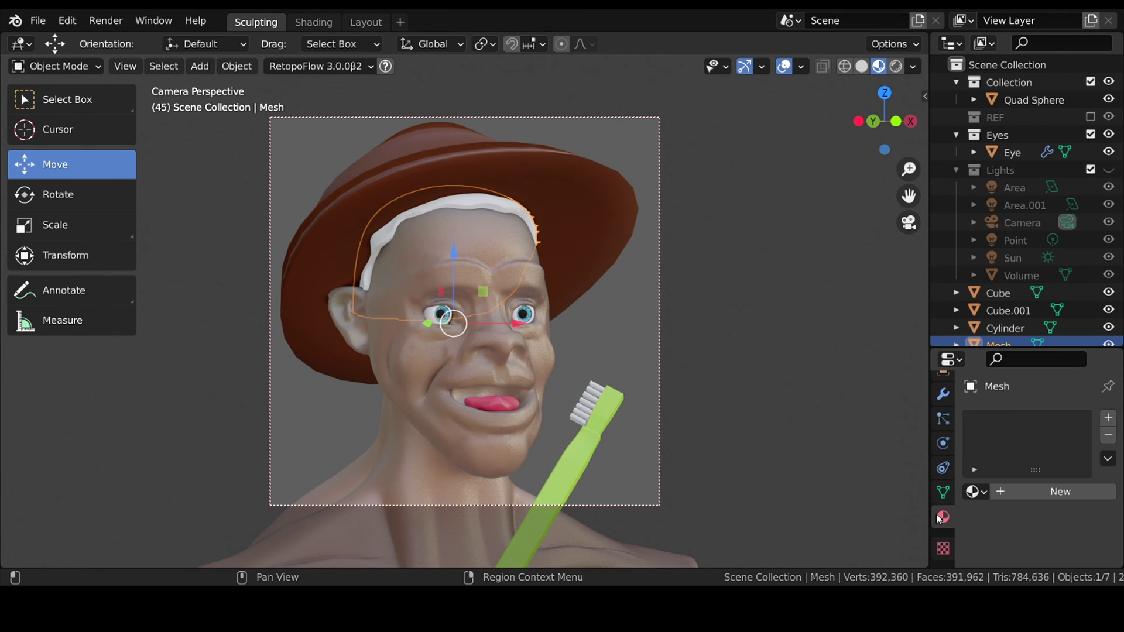
Give the hair cap a new material with a gold base colour.
click(1058, 489)
click(1046, 530)
drag(1030, 328, 1036, 331)
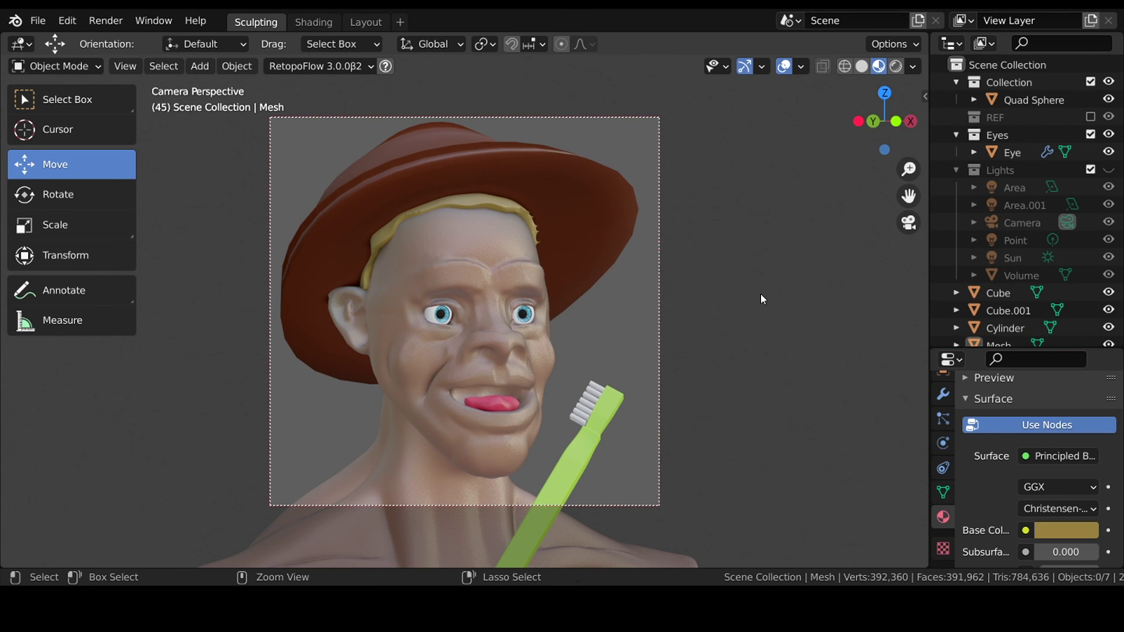
Unhide the Lights collection and set the viewport to Rendered shading without side panels.
click(1109, 170)
key(z)
click(755, 280)
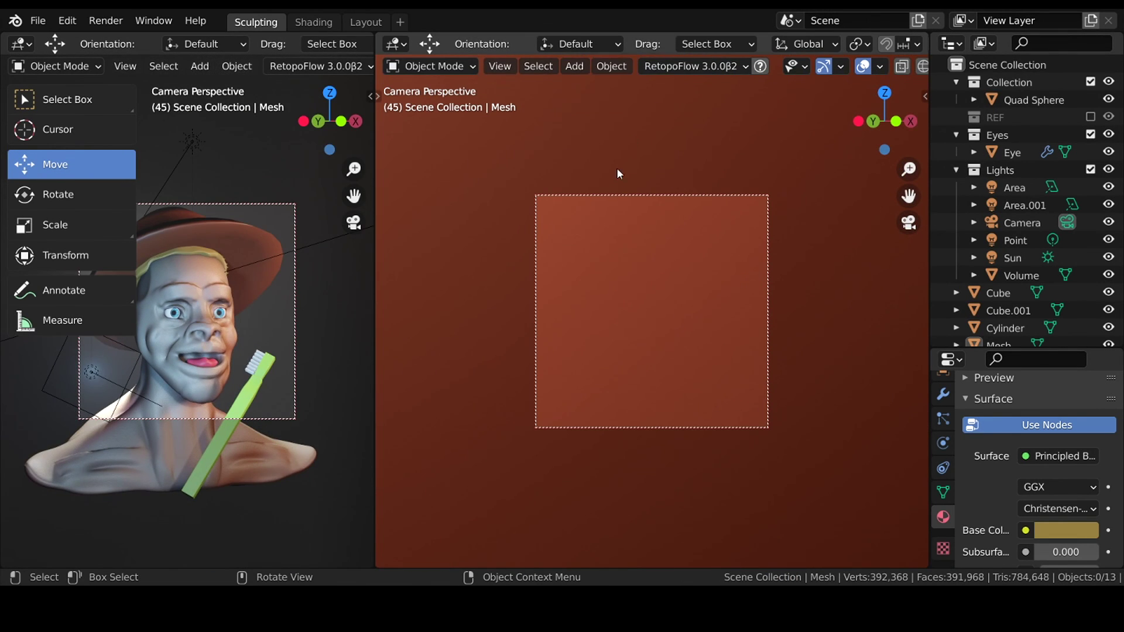
key(n)
key(n)
key(t)
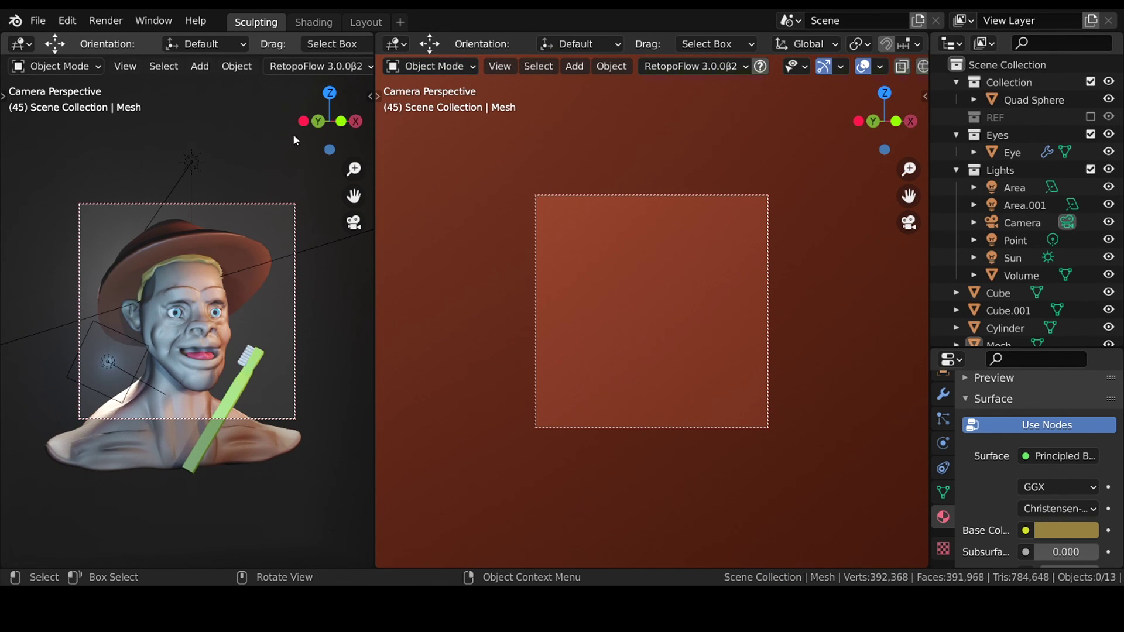
Hide the Volume object and select the Area light.
click(529, 164)
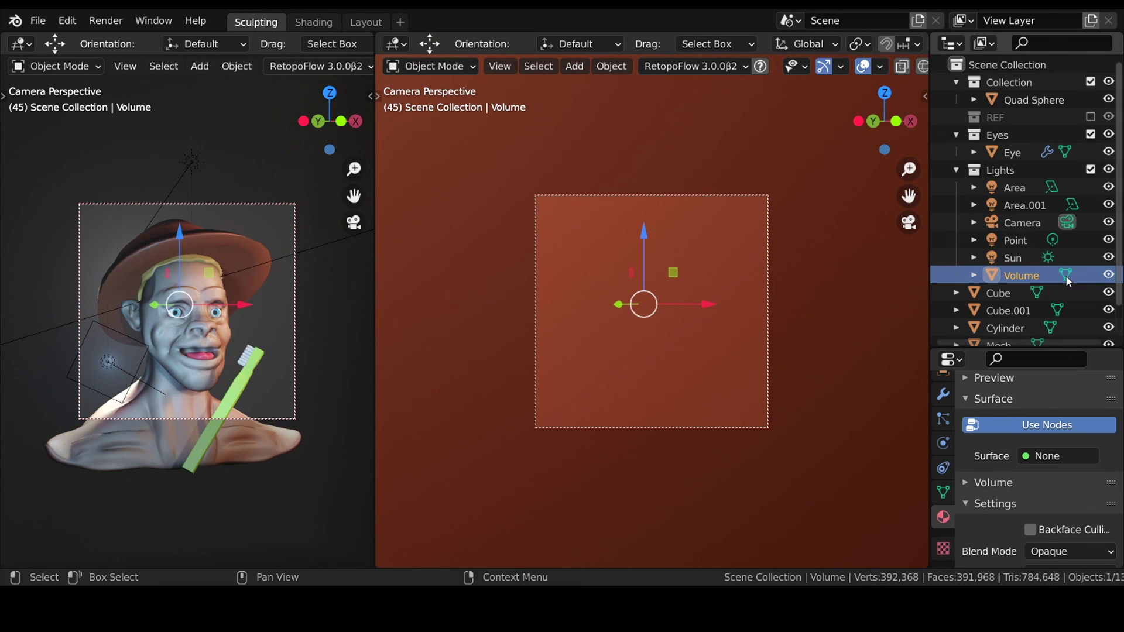
click(1111, 276)
click(796, 230)
Reposition the Area.001 light around the bust.
mouse_move(796, 231)
middle_down()
mouse_move(717, 293)
mouse_move(641, 286)
middle_up()
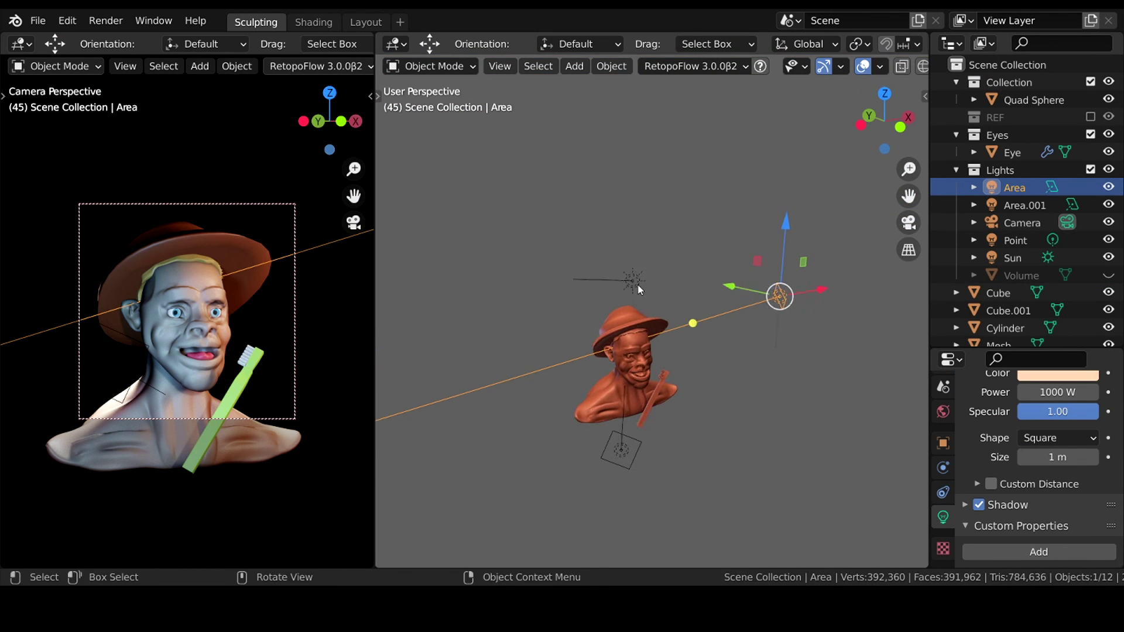
click(701, 367)
key(g)
click(585, 328)
middle_drag(585, 328, 722, 378)
scroll(722, 378, up, 2)
key(g)
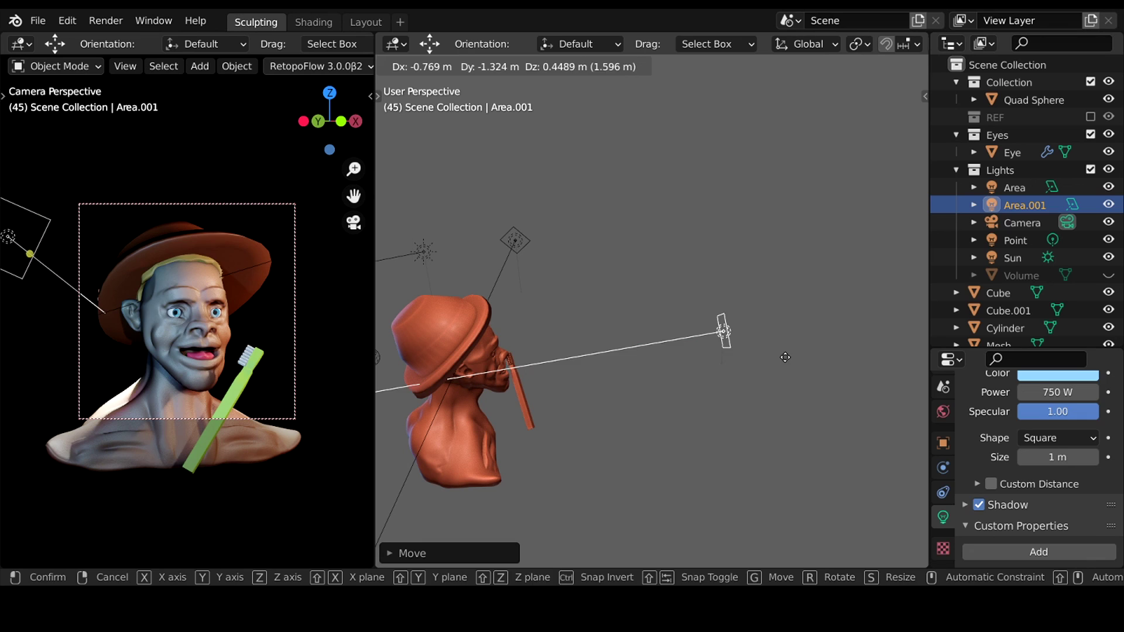
click(729, 329)
scroll(1053, 412, up, 4)
Tint the Area.001 light's colour, then select the Sun light.
click(1058, 467)
drag(1025, 328, 1037, 352)
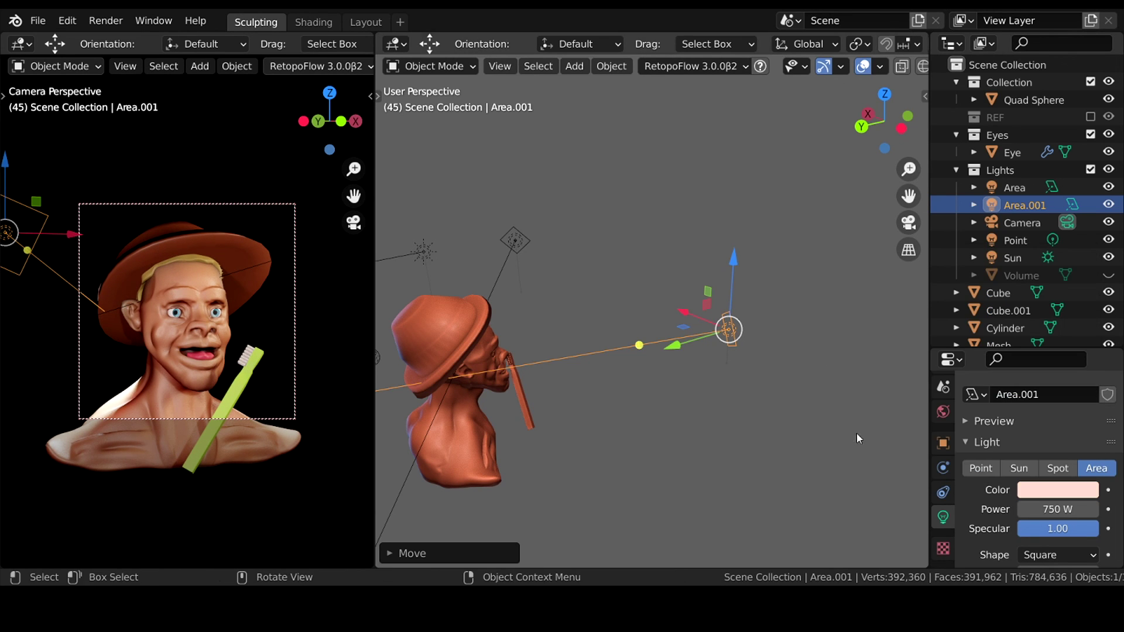
click(516, 241)
click(423, 251)
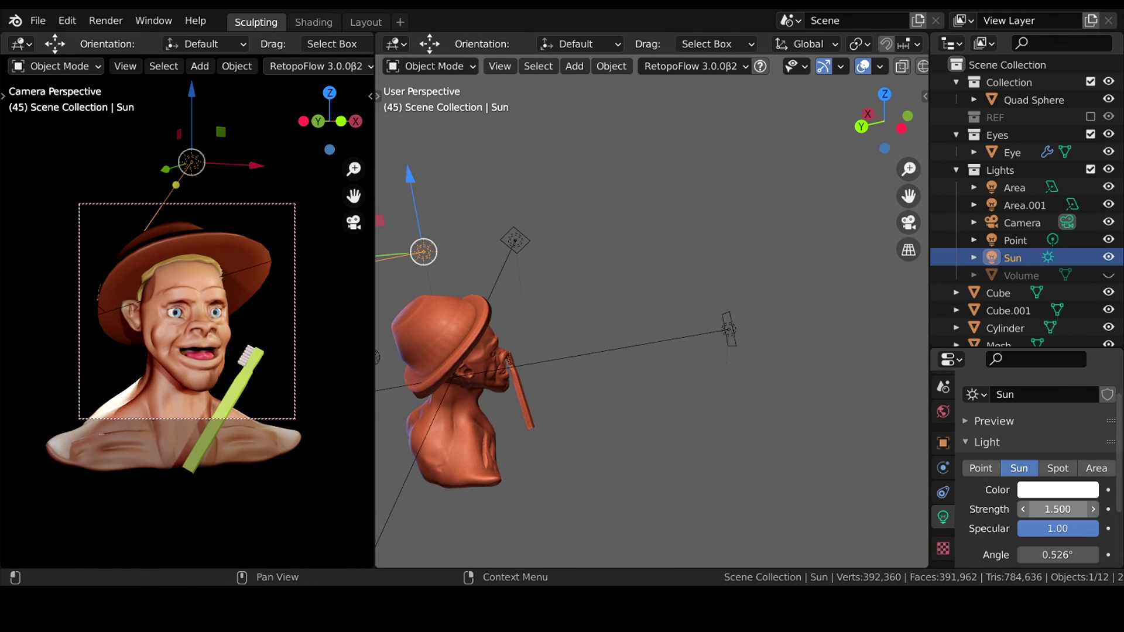
Move the Point light to a new position and unhide the Volume object.
middle_drag(666, 425, 585, 328)
click(586, 275)
key(g)
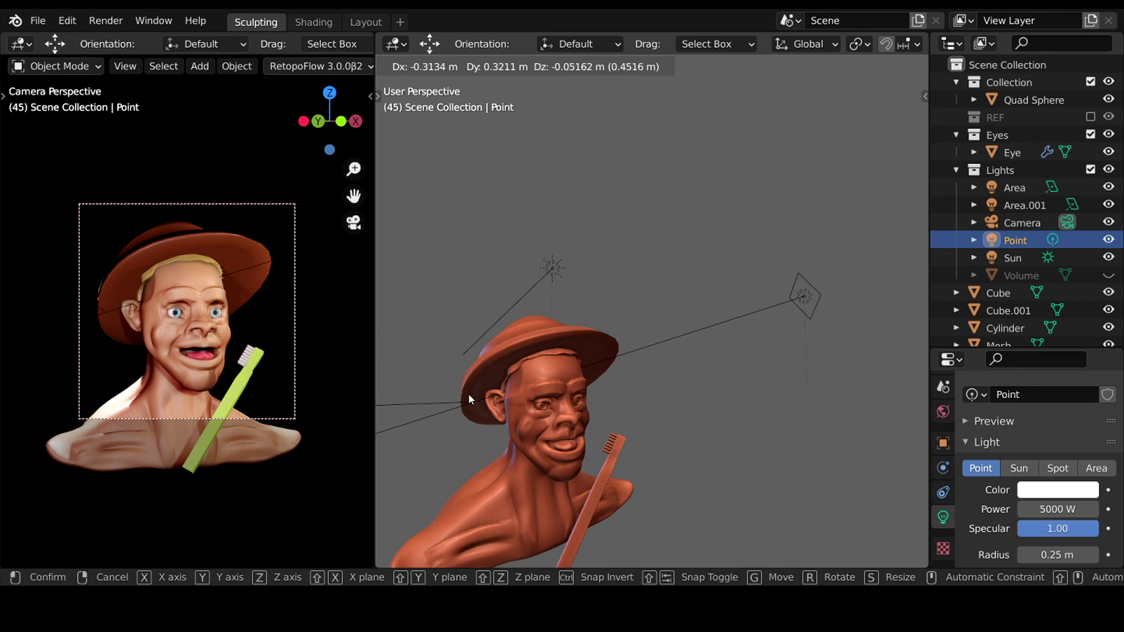
click(736, 297)
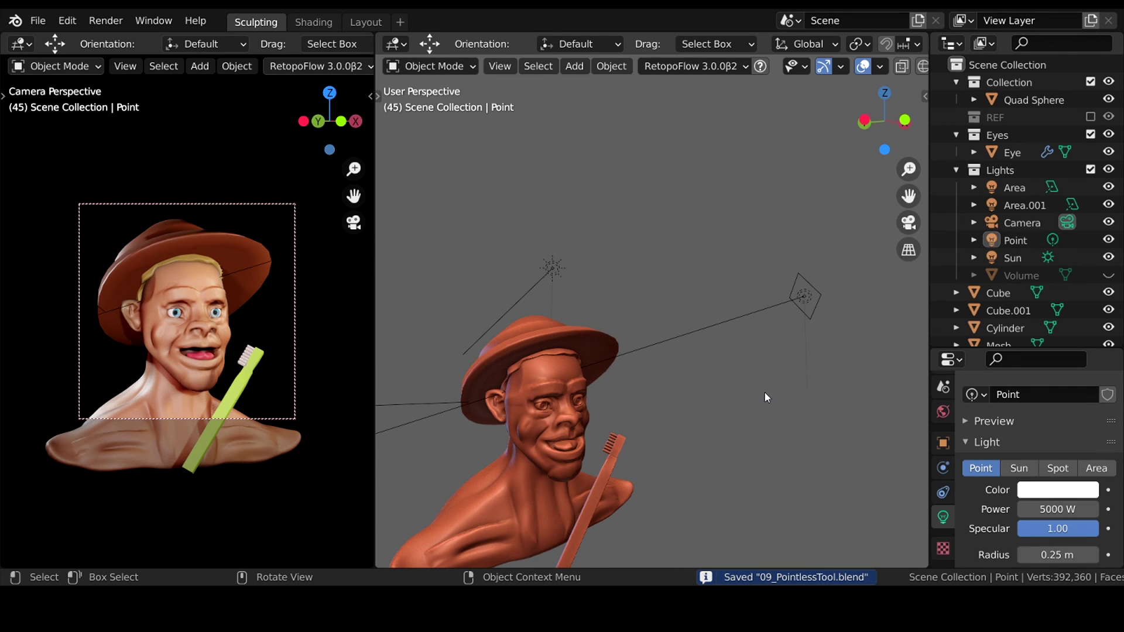
click(1109, 276)
click(1022, 276)
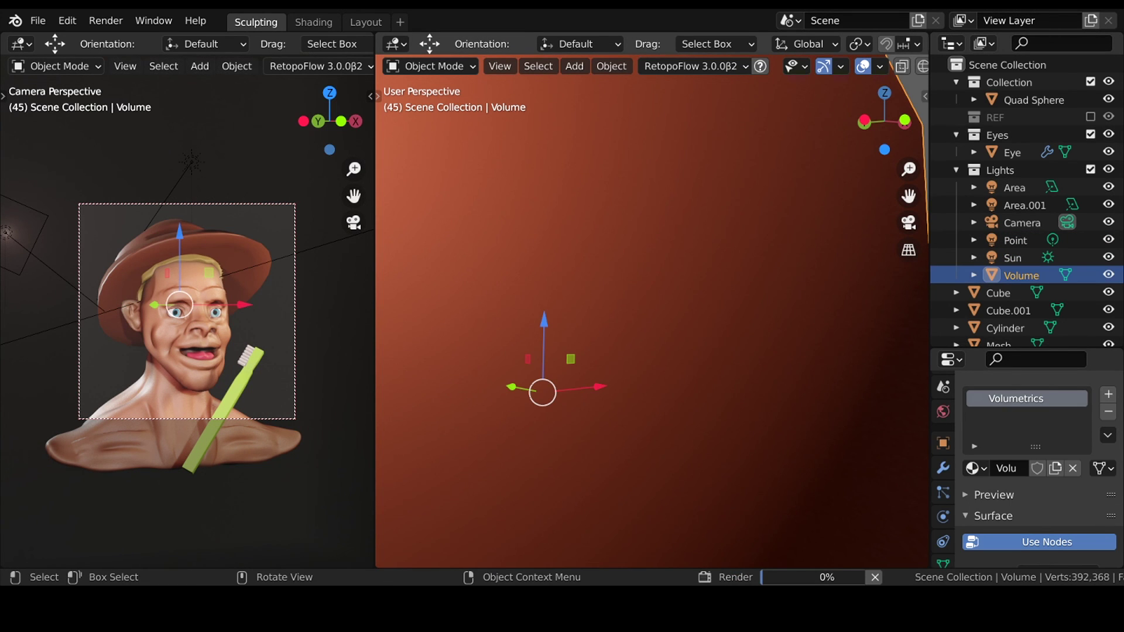